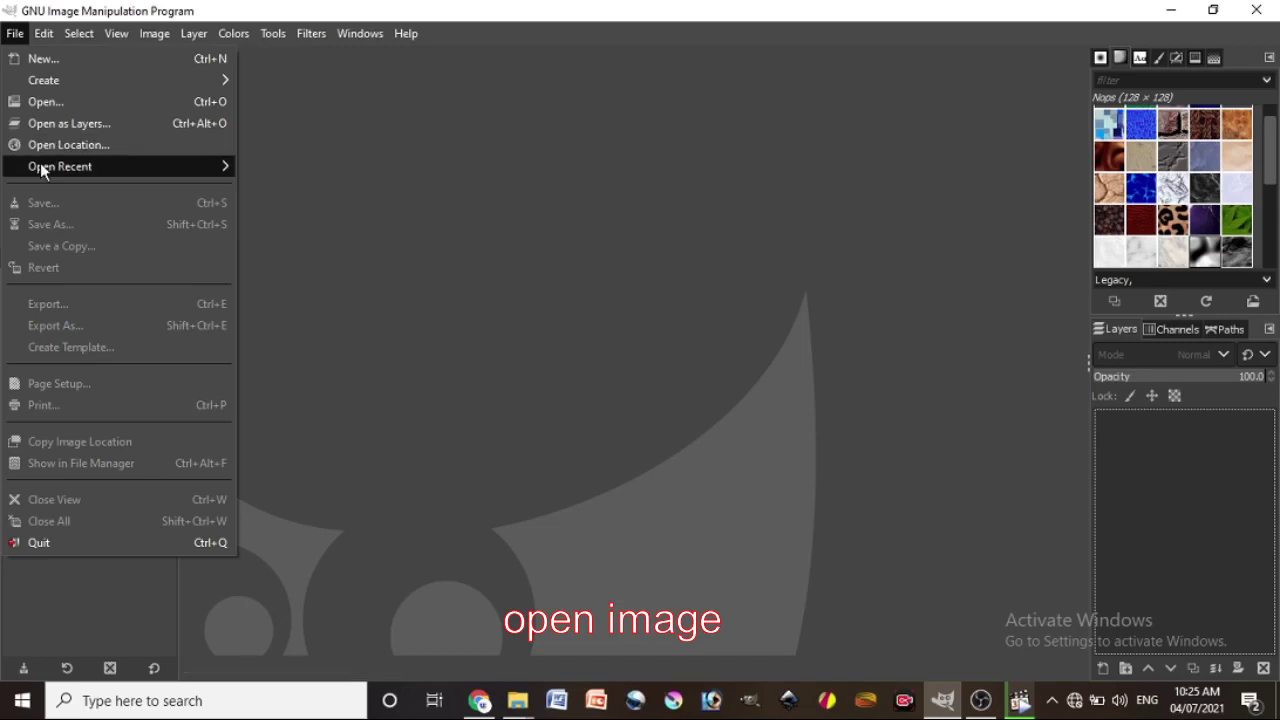
# Open pexels-wesley-carvalho-3622614.jpg fitted to the window and add a transparent layer named STROKE.
pyautogui.moveTo(60, 166)
pyautogui.click(287, 176)
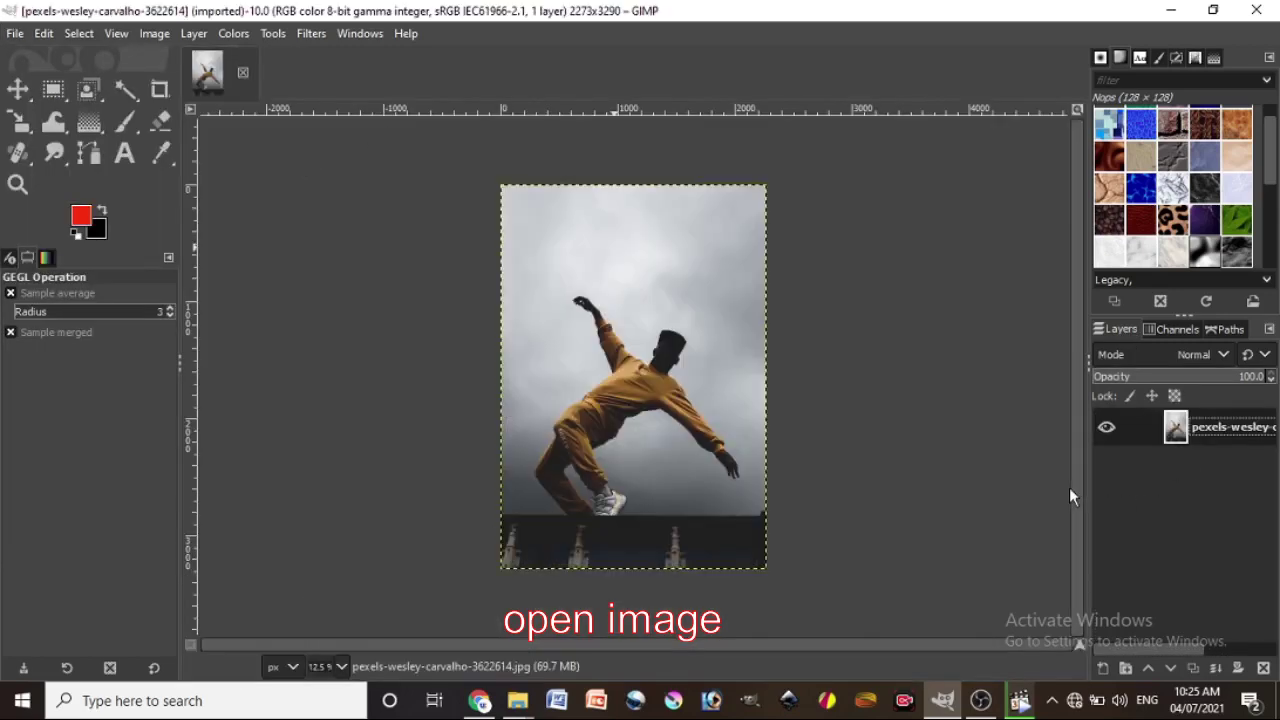
pyautogui.click(1076, 110)
pyautogui.click(1104, 667)
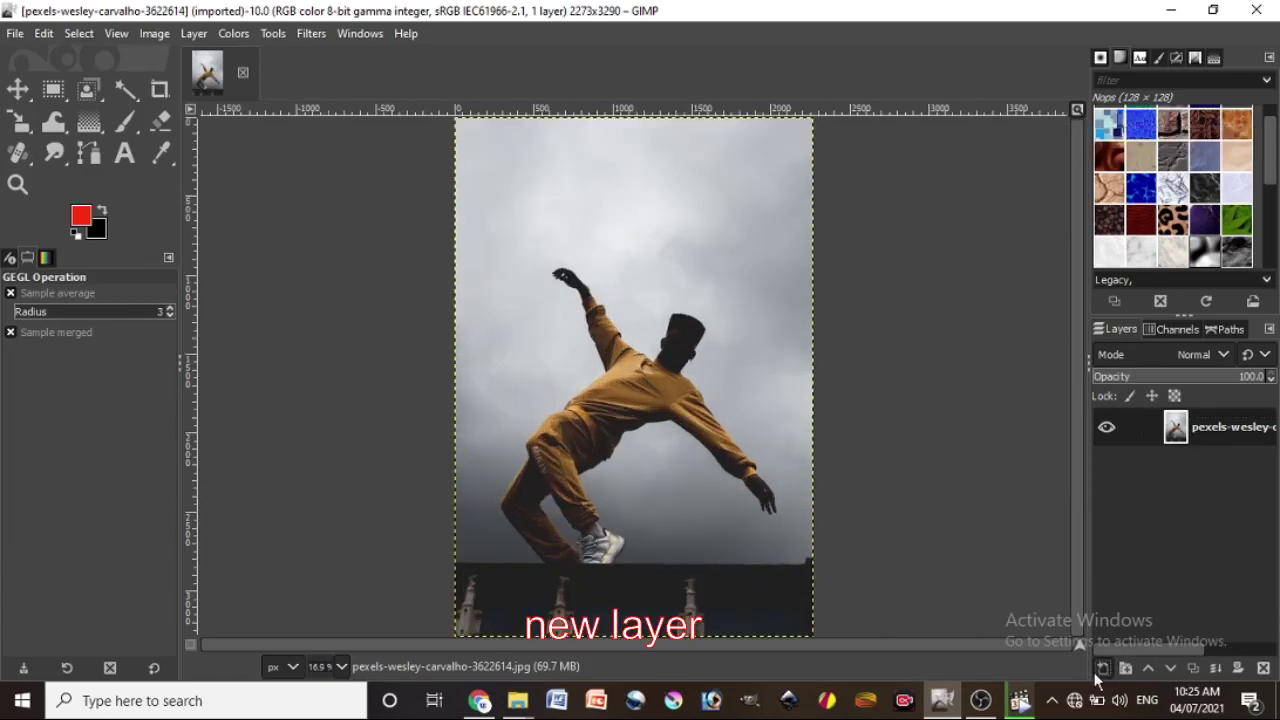
pyautogui.click(1121, 650)
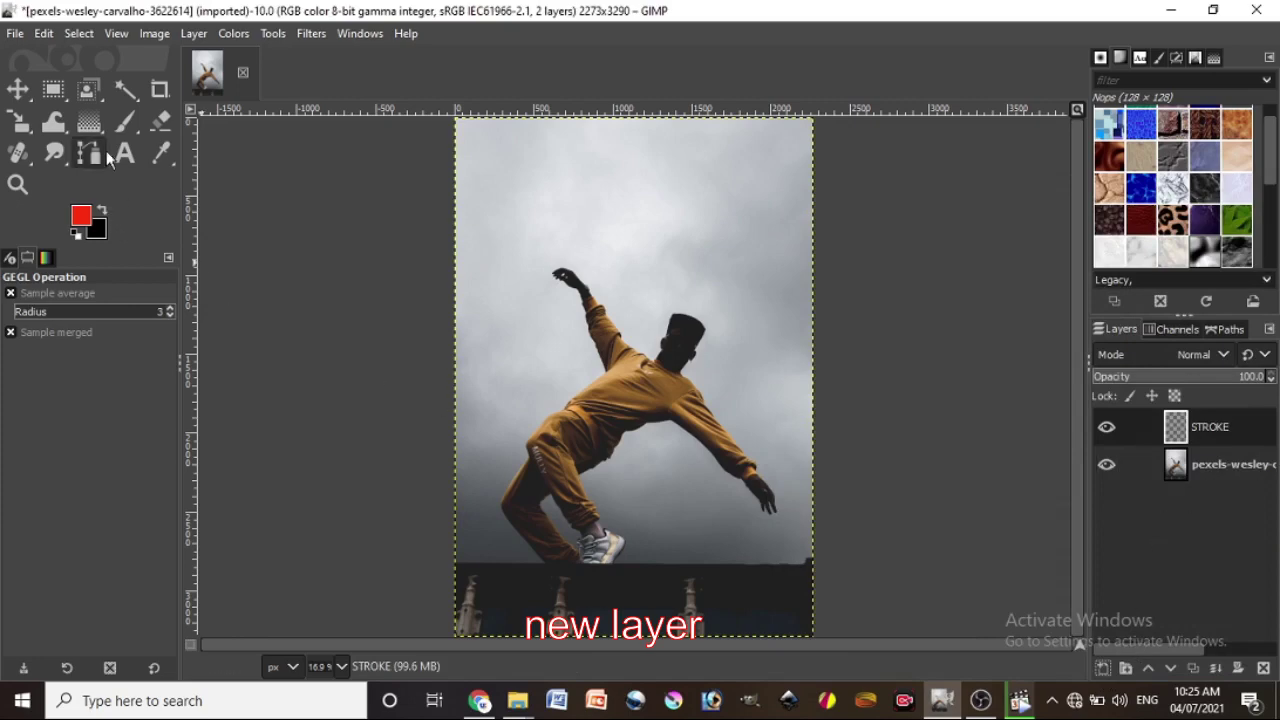
pyautogui.click(92, 153)
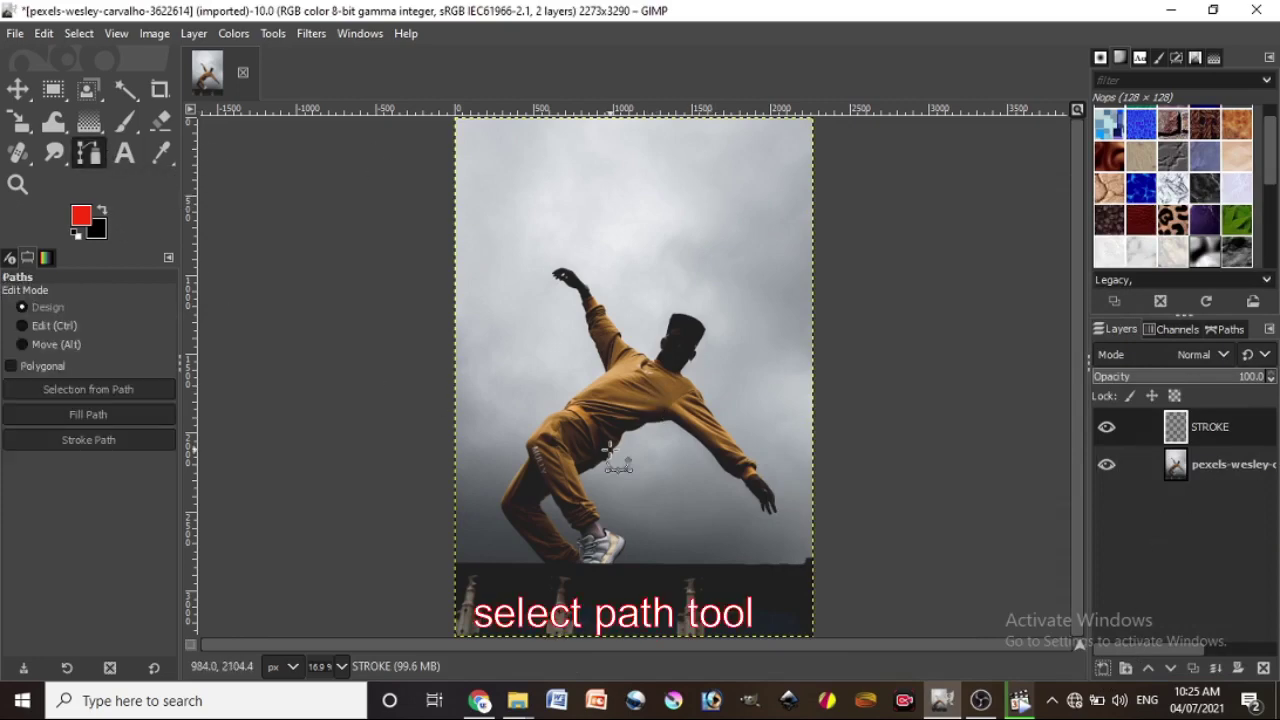
# Zoom in and place path anchors up the trouser leg's outer edge, starting at the ledge.
pyautogui.keyDown('ctrl'); pyautogui.scroll(2, 602, 496); pyautogui.keyUp('ctrl')
pyautogui.keyDown('ctrl'); pyautogui.scroll(2, 602, 496); pyautogui.keyUp('ctrl')
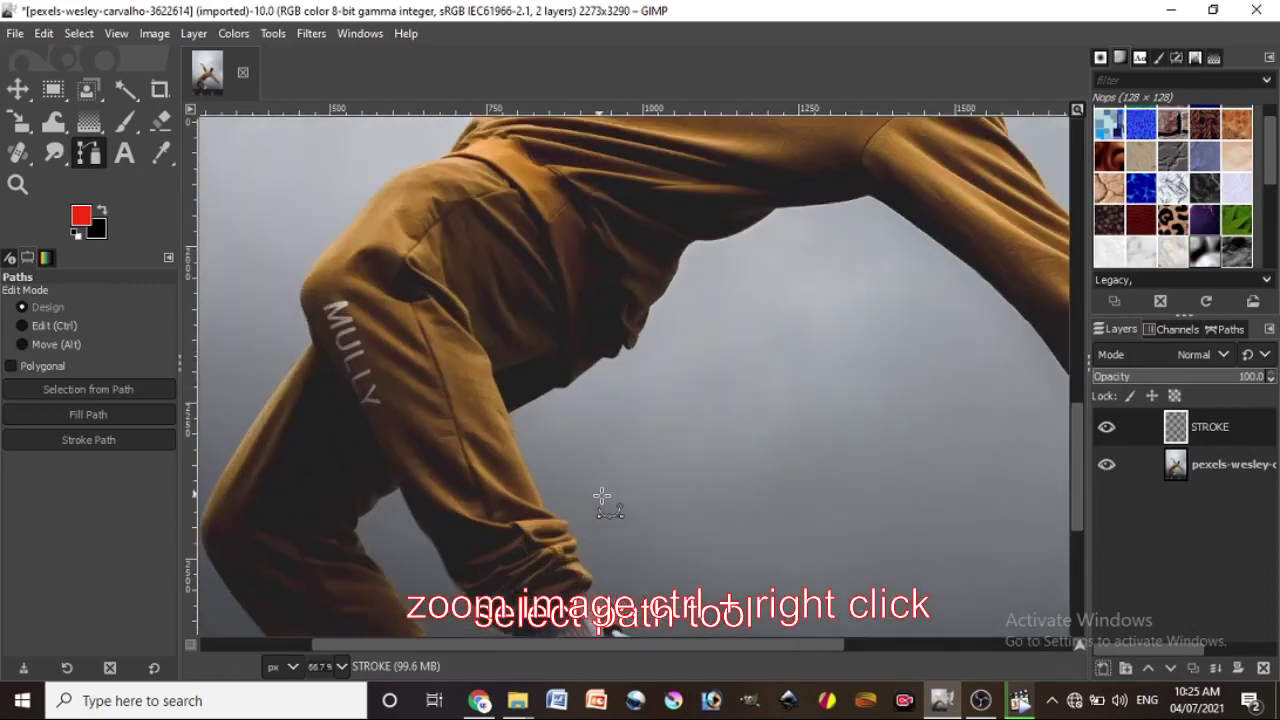
pyautogui.scroll(-5, 608, 456)
pyautogui.keyDown('ctrl'); pyautogui.scroll(2, 437, 492); pyautogui.keyUp('ctrl')
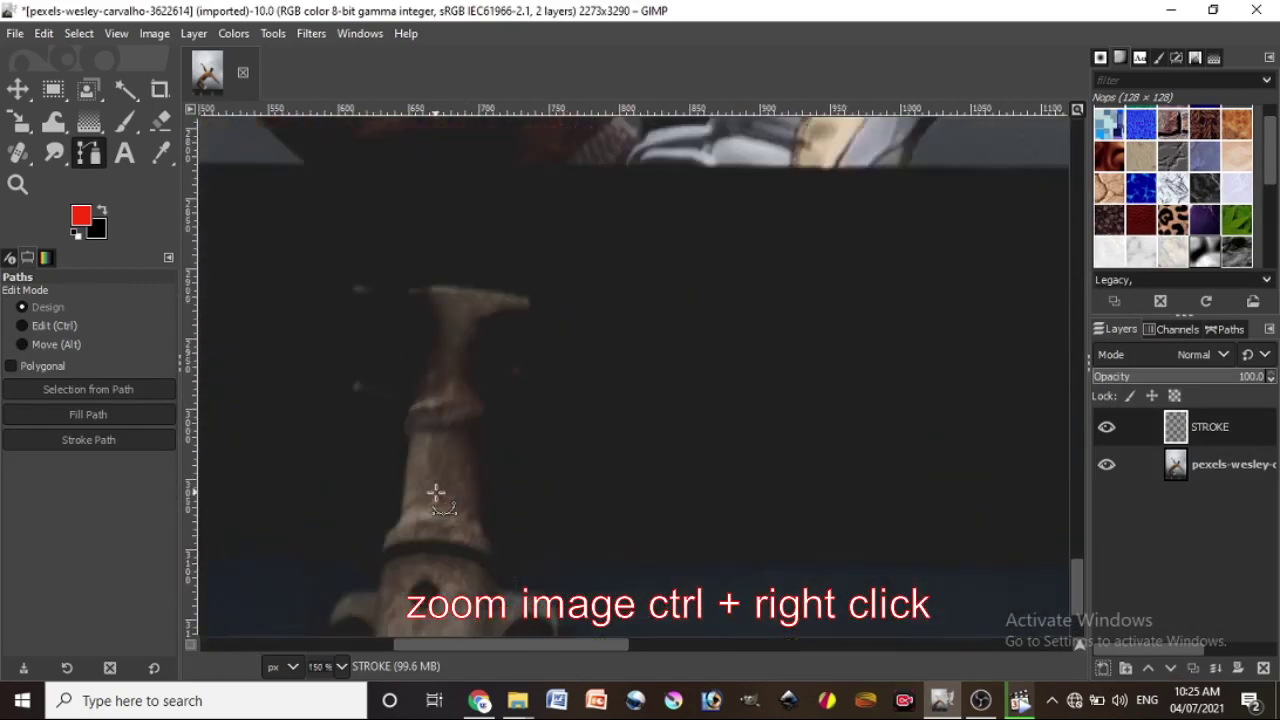
pyautogui.scroll(3, 430, 490)
pyautogui.scroll(3, 424, 488)
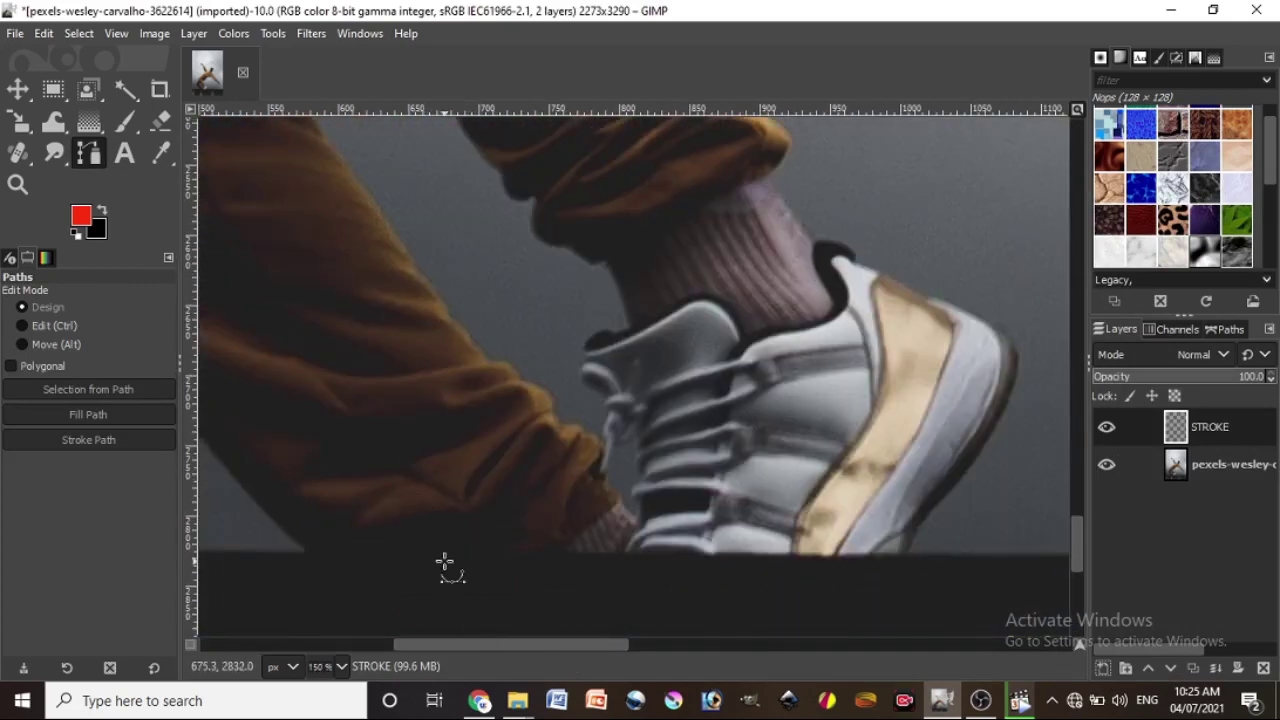
pyautogui.hscroll(-3, 444, 562)
pyautogui.hscroll(-2, 470, 562)
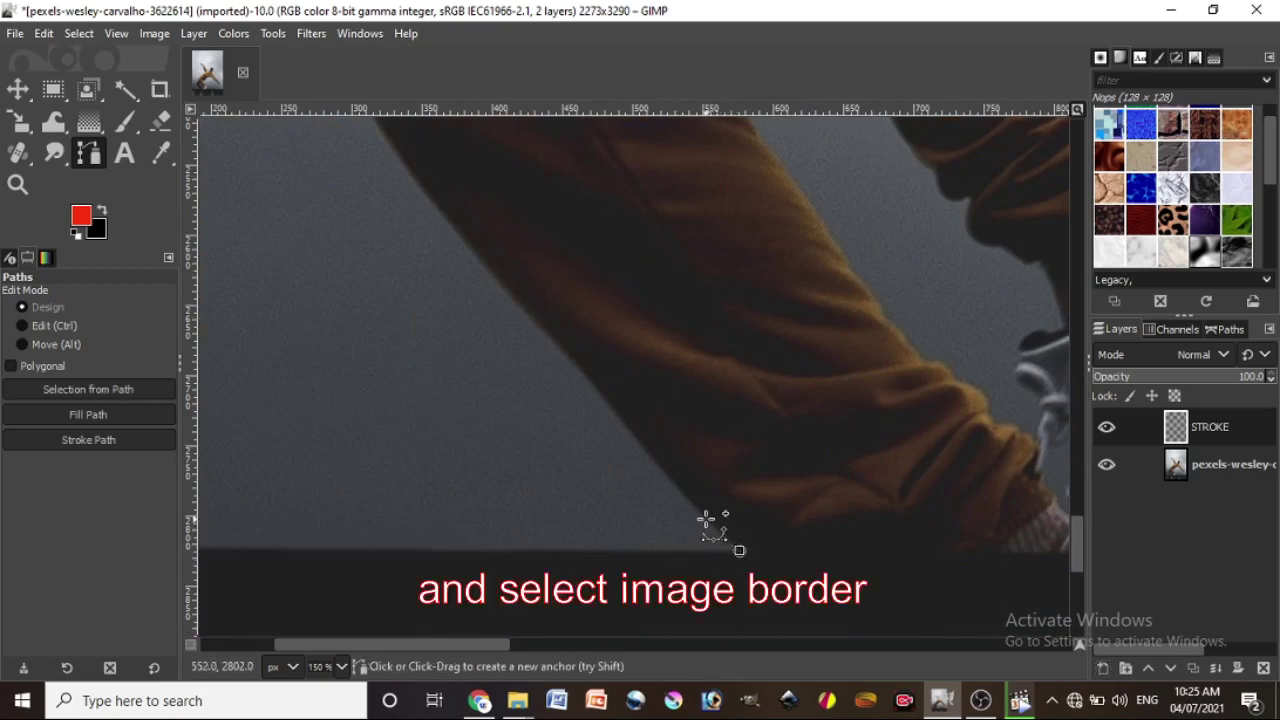
pyautogui.click(706, 520)
pyautogui.click(677, 484)
pyautogui.click(626, 426)
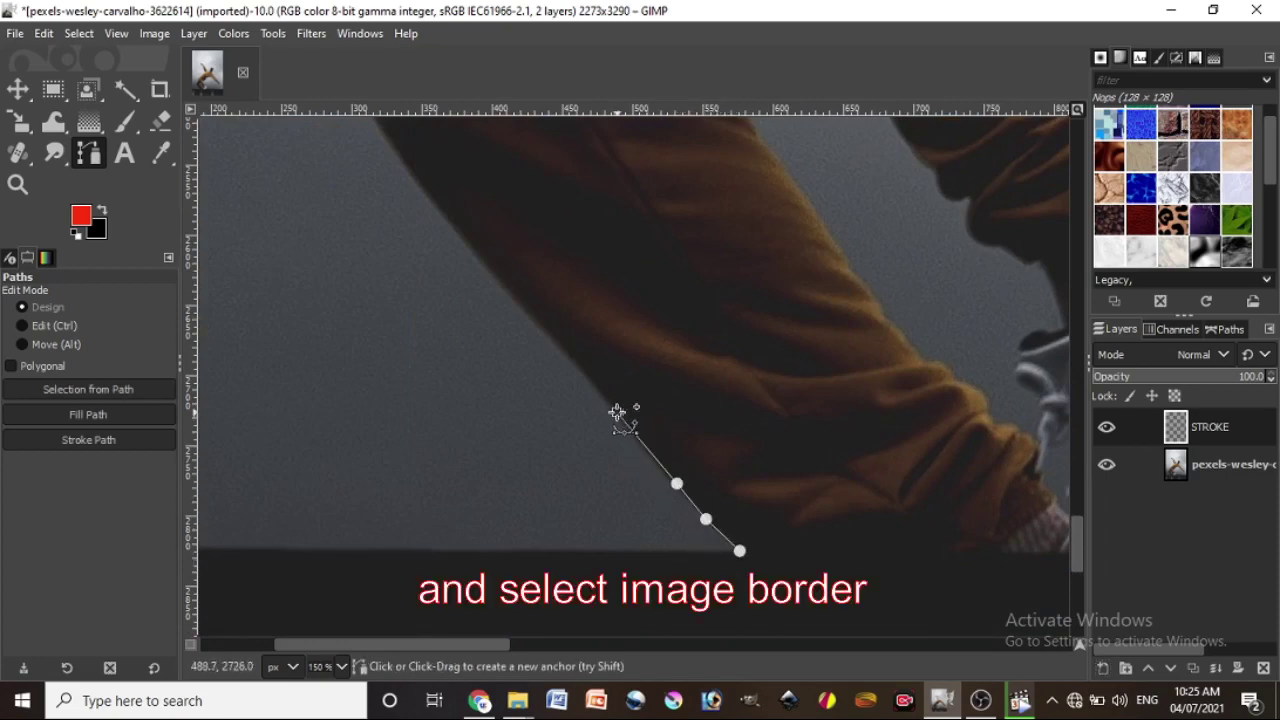
pyautogui.click(504, 283)
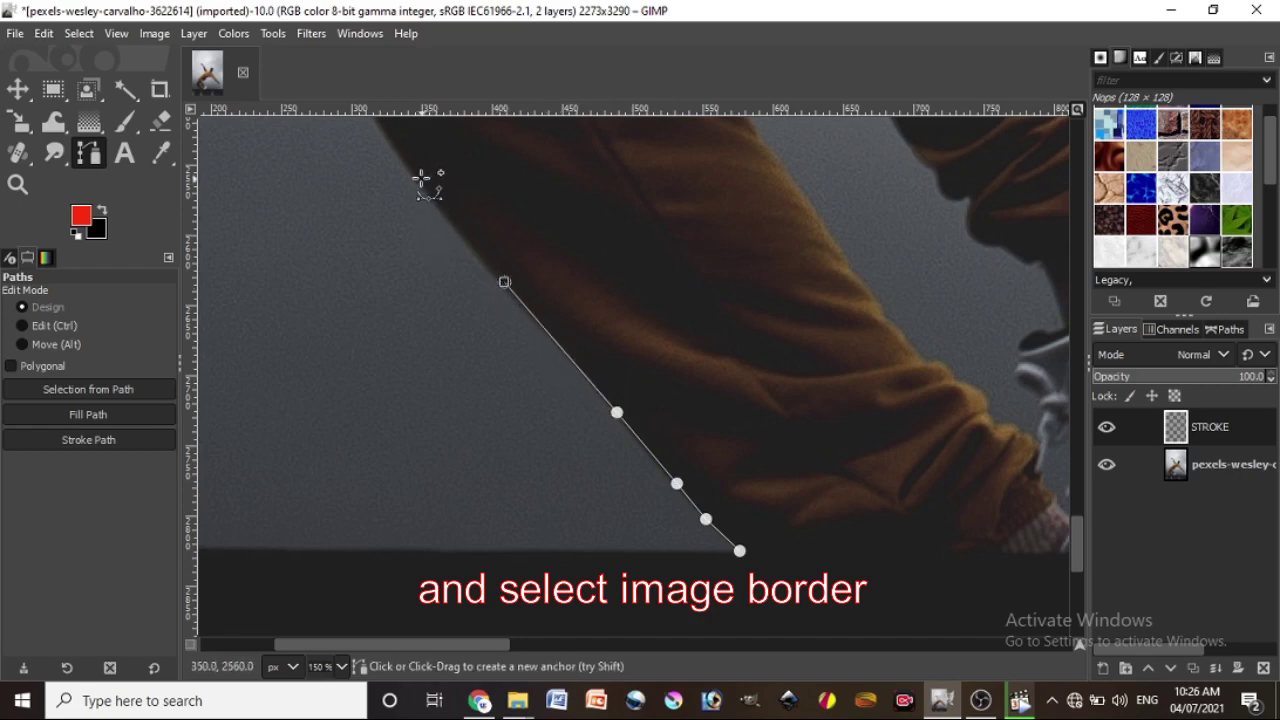
pyautogui.click(400, 152)
# Add an anchor below the knee and a curved anchor rounding the knee.
pyautogui.scroll(5, 375, 300)
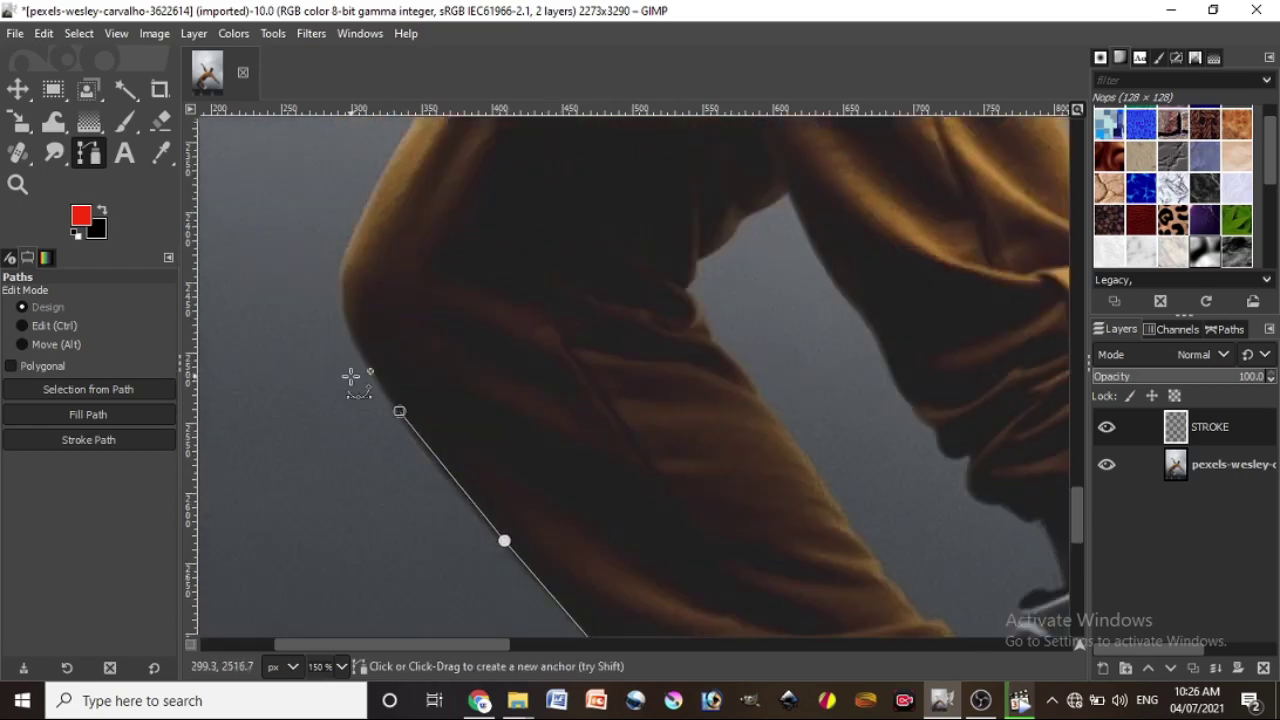
pyautogui.click(359, 352)
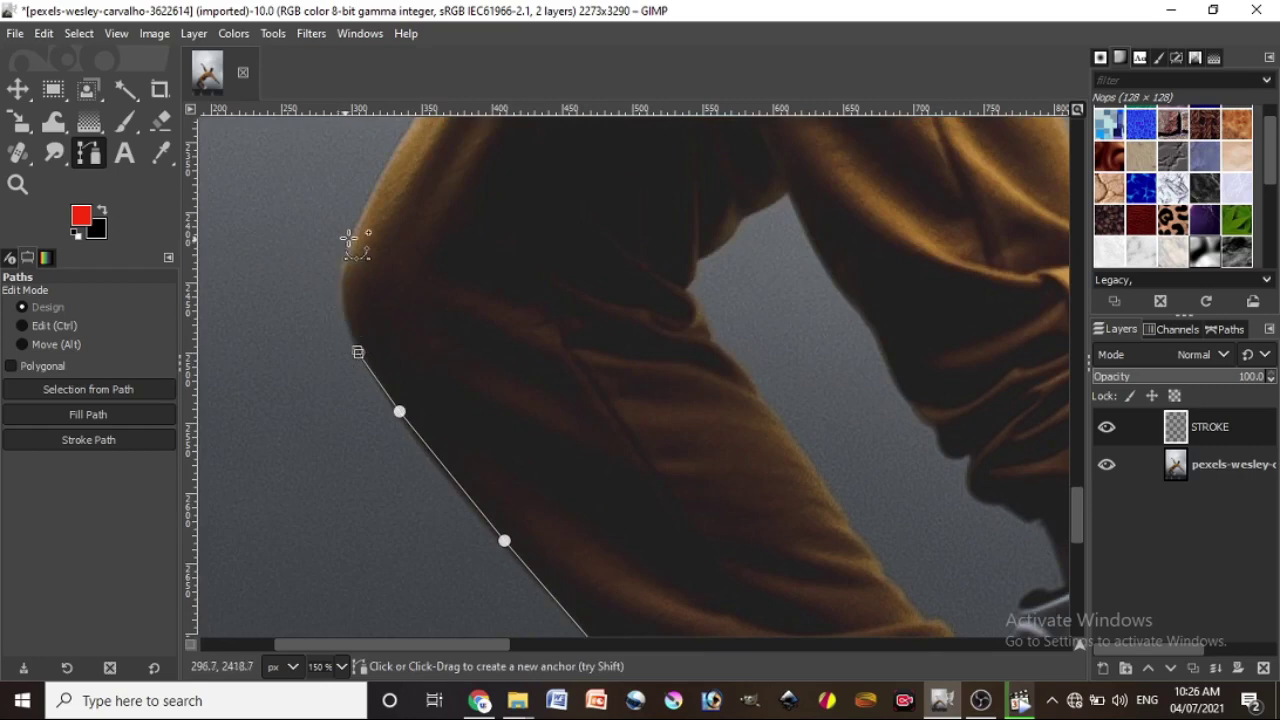
pyautogui.moveTo(368, 201)
pyautogui.mouseDown()
pyautogui.moveTo(412, 113)
pyautogui.moveTo(426, 121)
pyautogui.mouseUp()
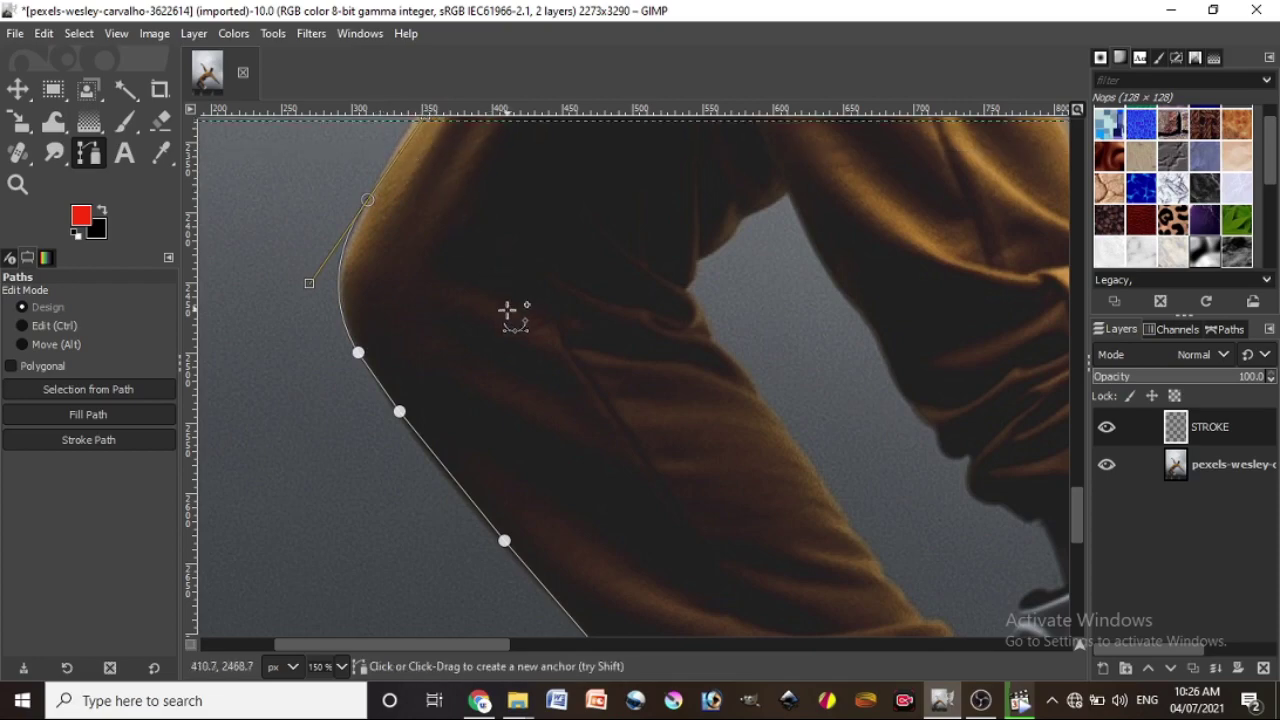
pyautogui.keyDown('ctrl'); pyautogui.scroll(-2, 512, 330); pyautogui.keyUp('ctrl')
pyautogui.keyDown('ctrl'); pyautogui.scroll(-2, 540, 365); pyautogui.keyUp('ctrl')
pyautogui.keyDown('ctrl'); pyautogui.scroll(-2, 565, 398); pyautogui.keyUp('ctrl')
pyautogui.keyDown('ctrl'); pyautogui.scroll(4, 567, 402); pyautogui.keyUp('ctrl')
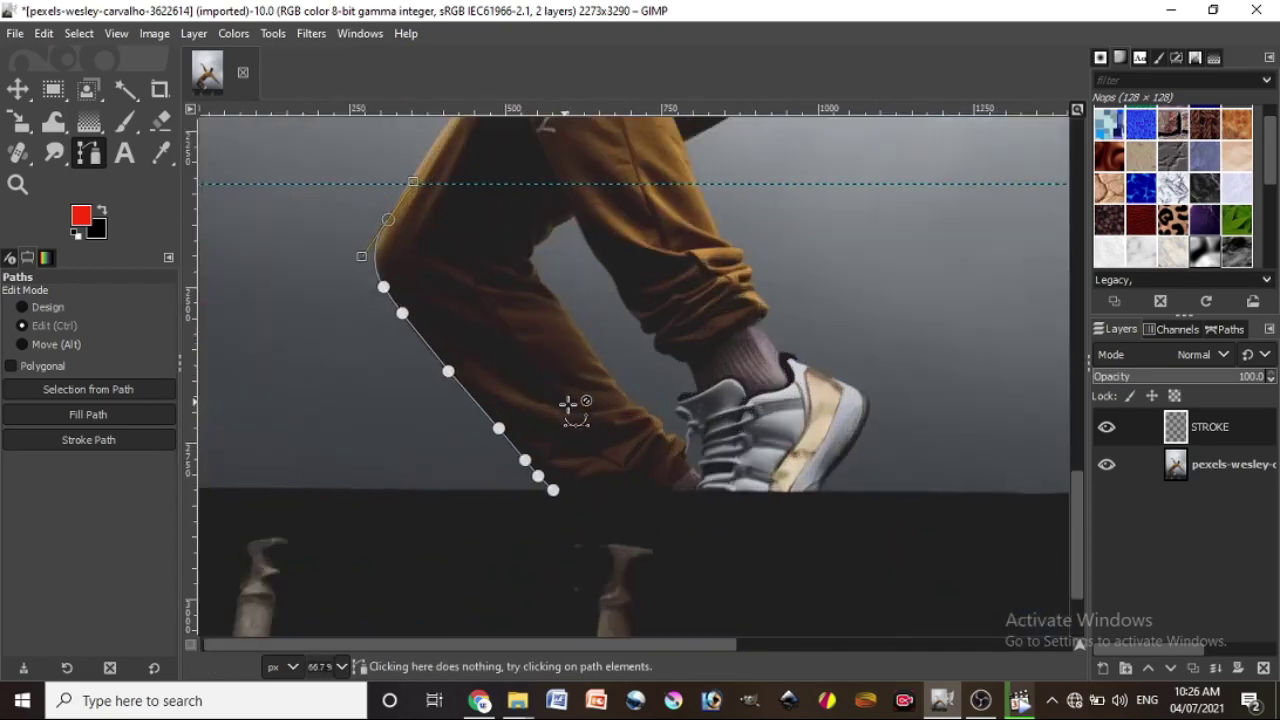
pyautogui.keyDown('ctrl'); pyautogui.scroll(3, 440, 434); pyautogui.keyUp('ctrl')
pyautogui.keyDown('ctrl'); pyautogui.scroll(-6, 453, 468); pyautogui.keyUp('ctrl')
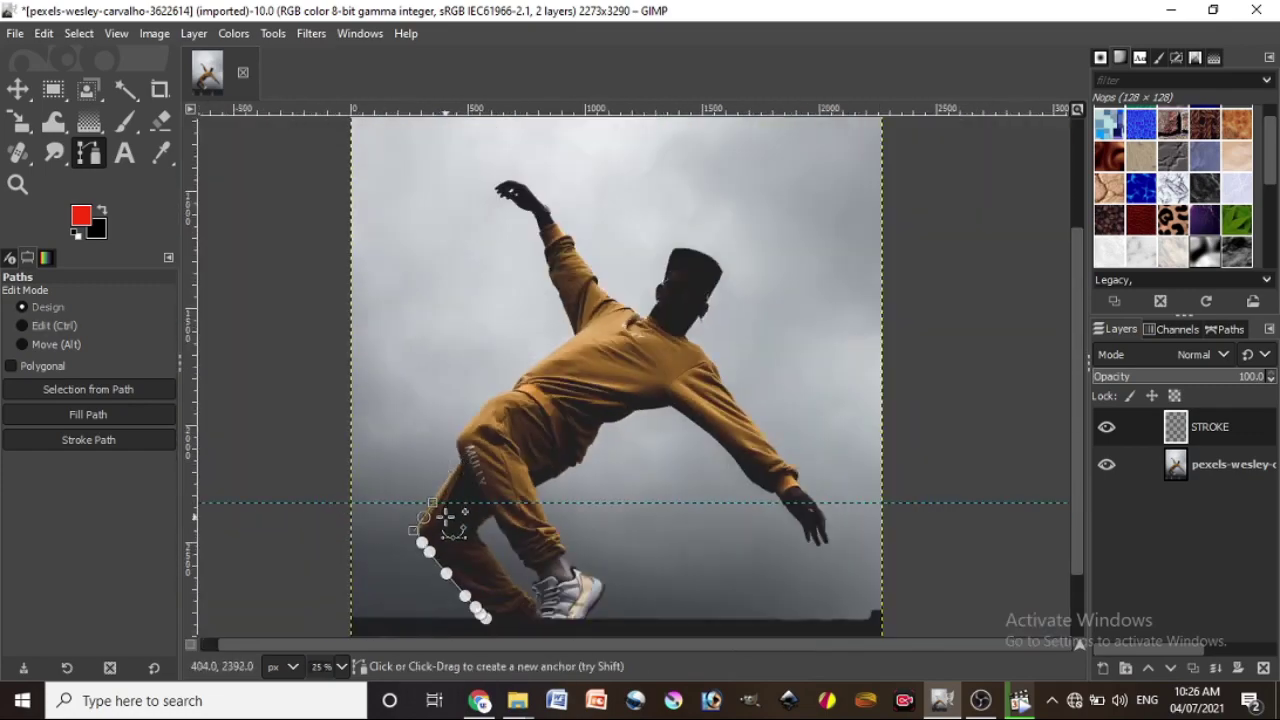
pyautogui.scroll(2, 452, 490)
pyautogui.scroll(-4, 451, 529)
pyautogui.keyDown('ctrl'); pyautogui.scroll(3, 440, 475); pyautogui.keyUp('ctrl')
# Undo the last two anchors and redraw a curved knee anchor hugging the leg's rounded edge.
pyautogui.keyDown('ctrl'); pyautogui.scroll(2, 437, 470); pyautogui.keyUp('ctrl')
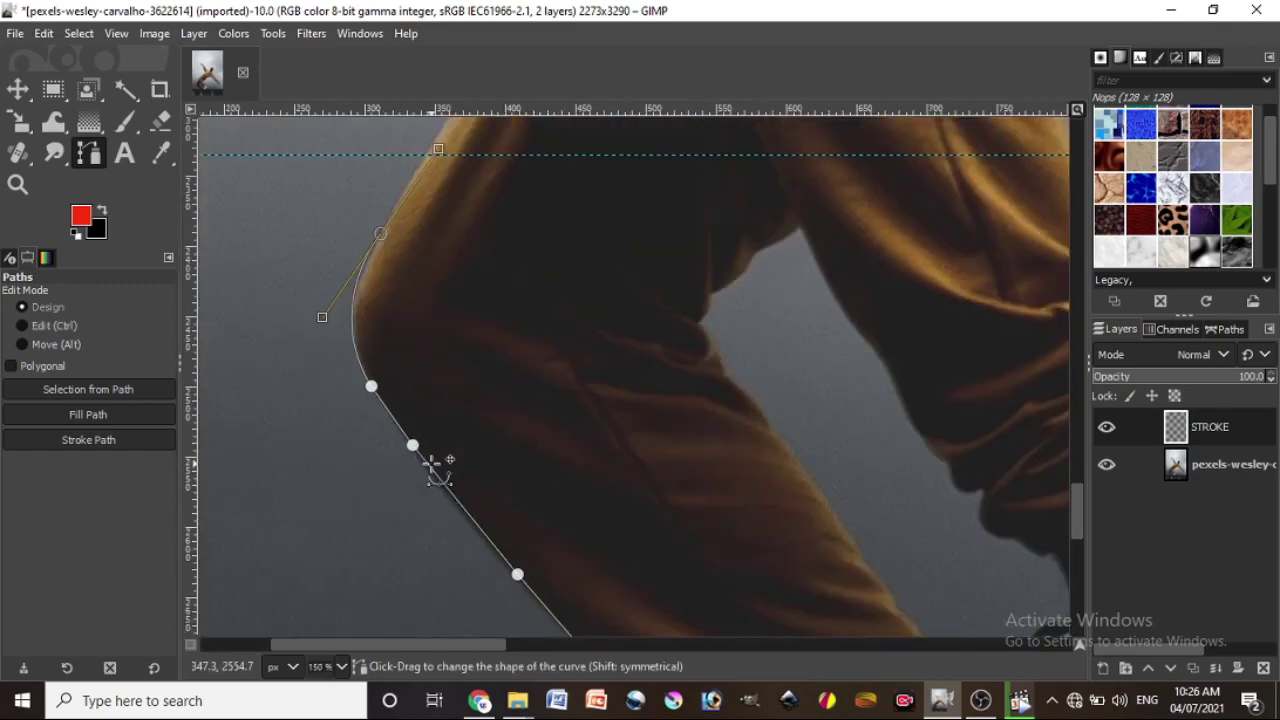
pyautogui.click(440, 155)
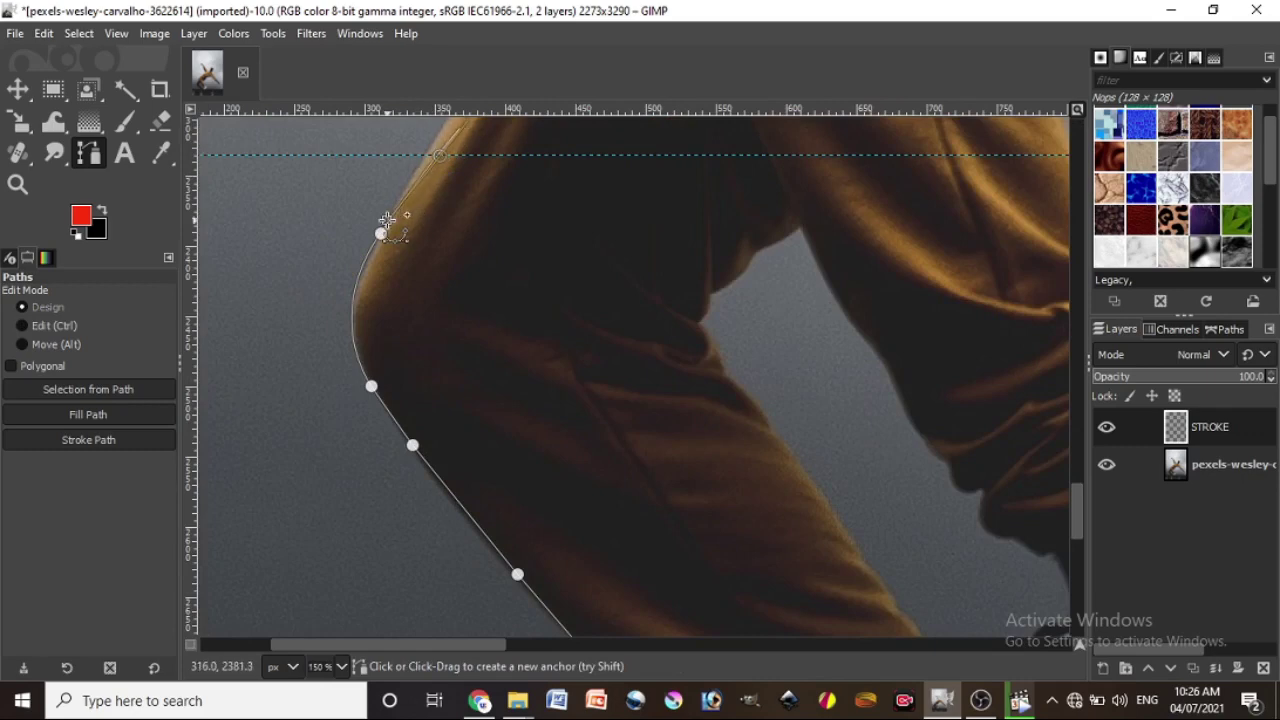
pyautogui.press('ctrl')
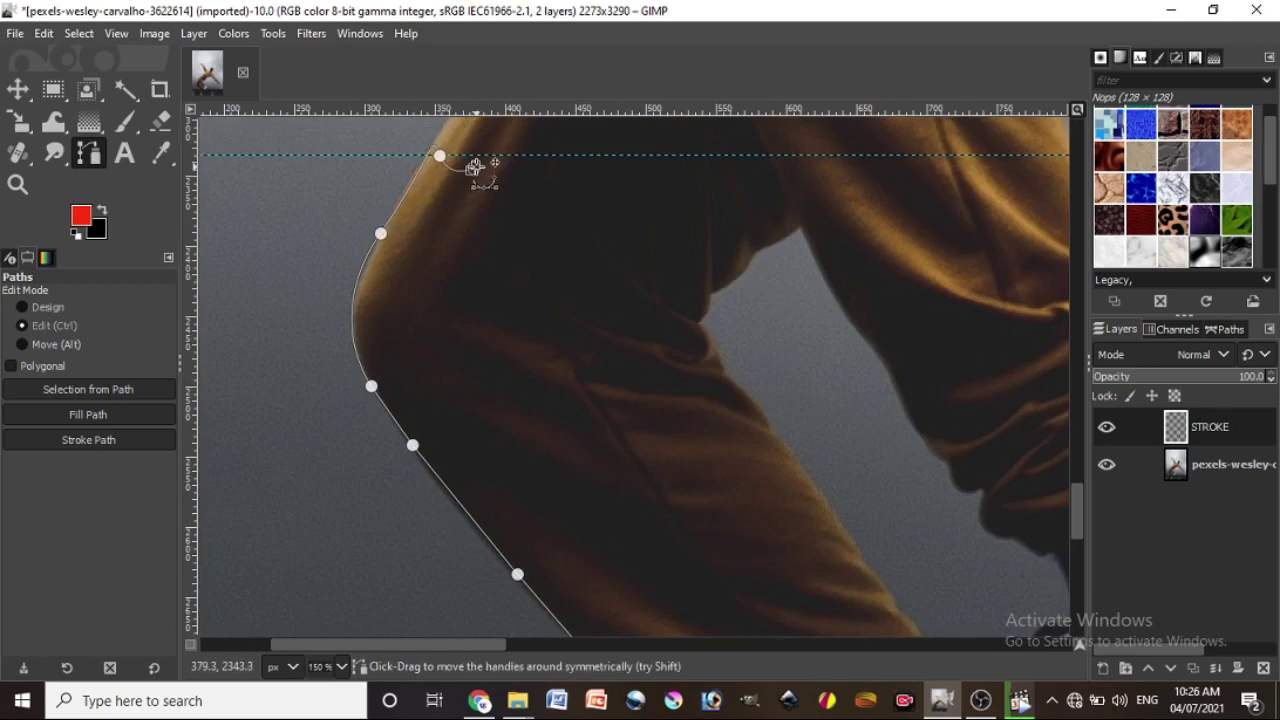
pyautogui.hotkey('ctrl', 'z')
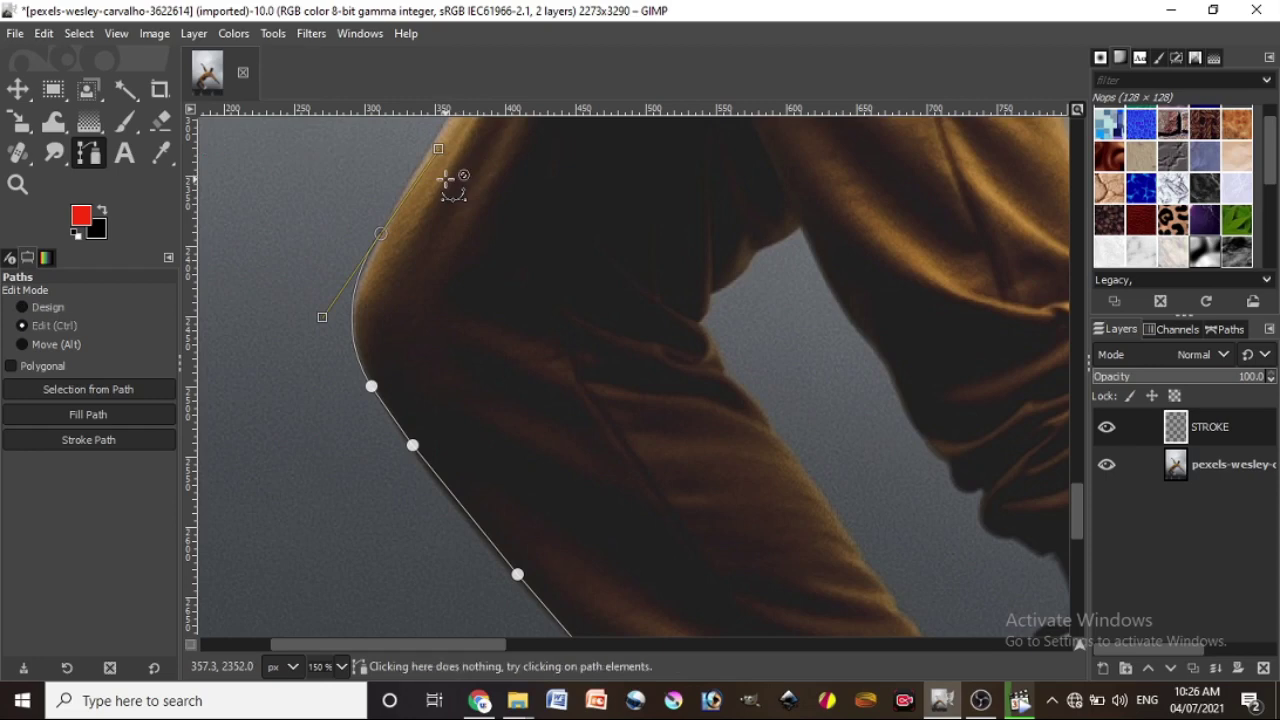
pyautogui.hotkey('ctrl', 'z')
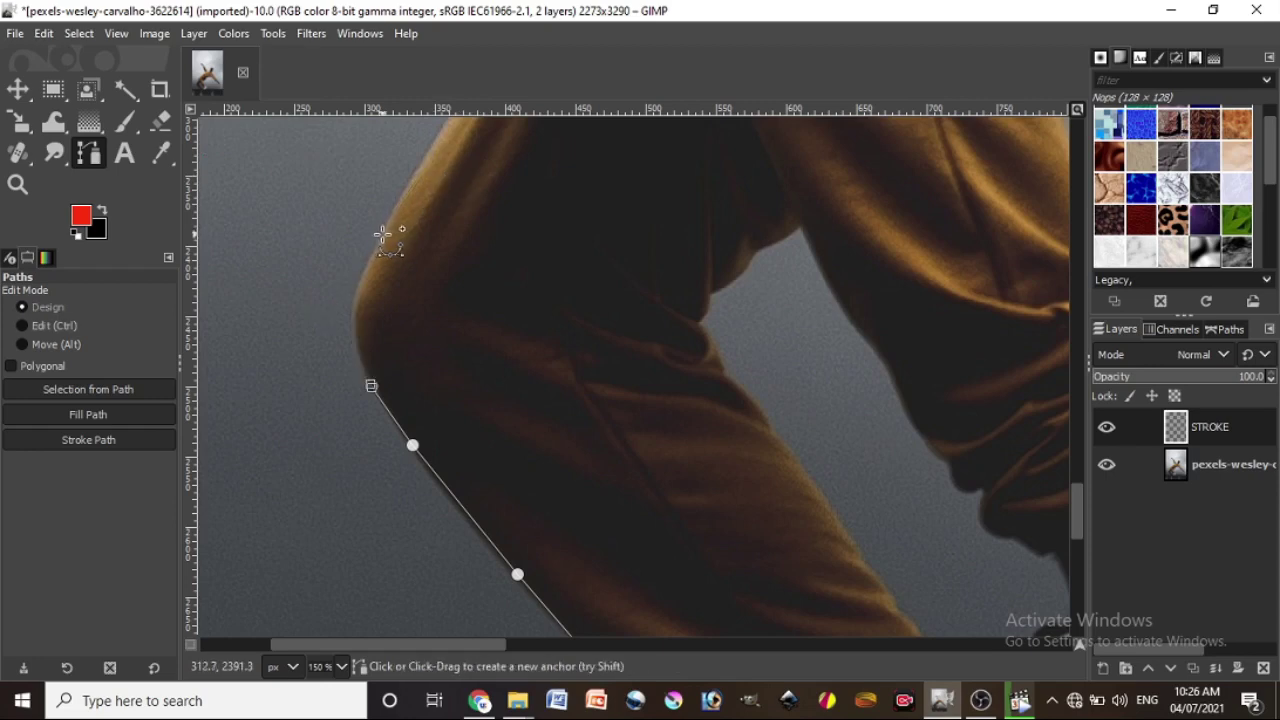
pyautogui.moveTo(383, 234)
pyautogui.mouseDown()
pyautogui.moveTo(466, 168)
pyautogui.moveTo(442, 155)
pyautogui.mouseUp()
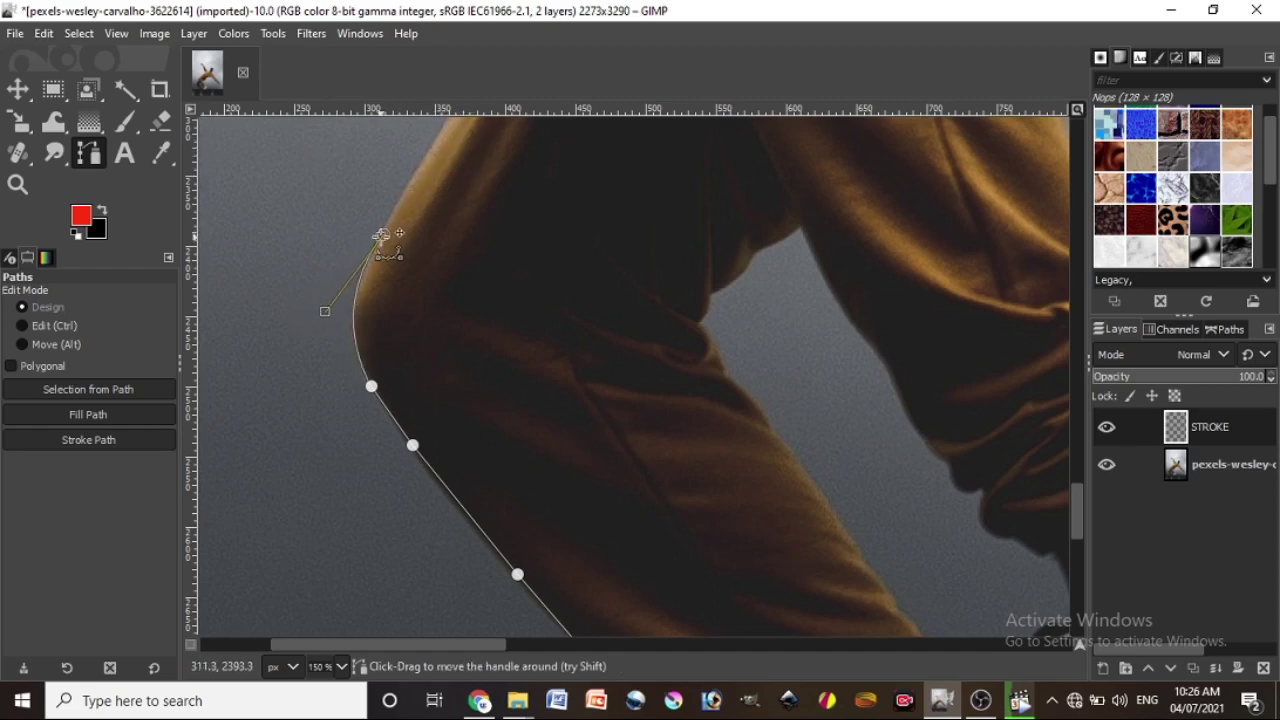
pyautogui.scroll(3, 470, 265)
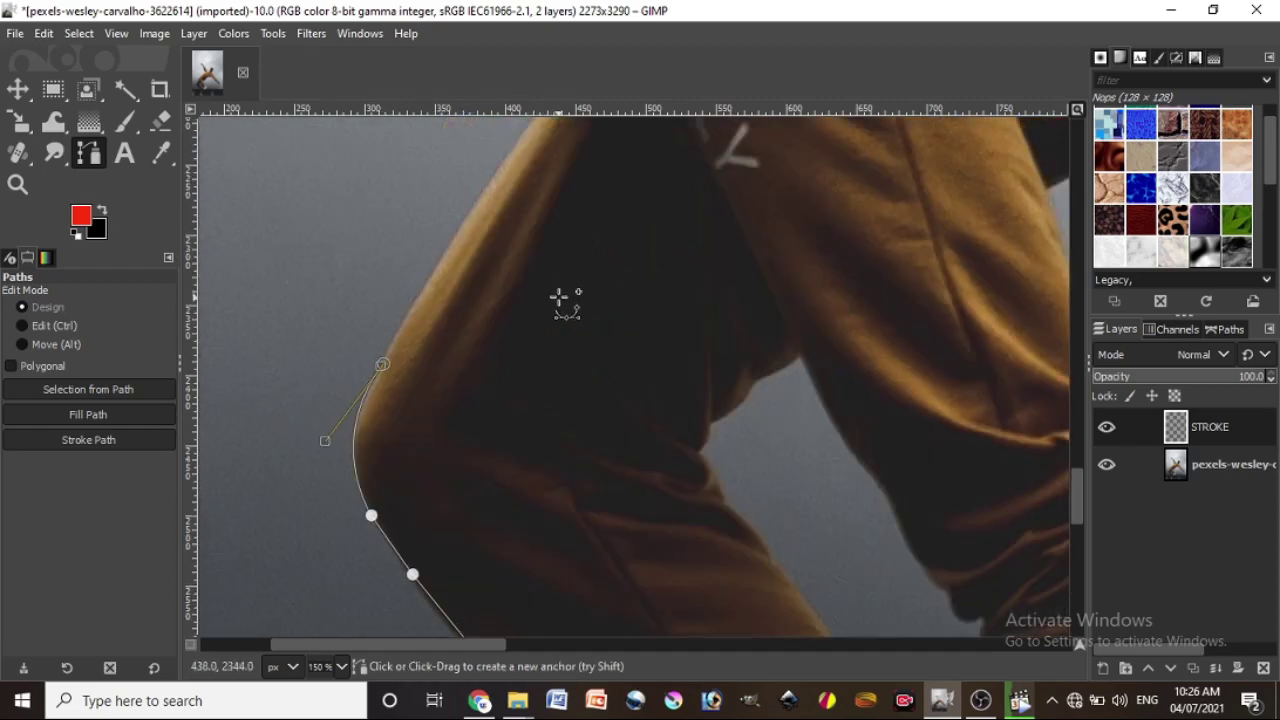
# Add anchors up the thigh edge from above the knee past the MULLY lettering.
pyautogui.click(446, 250)
pyautogui.click(486, 188)
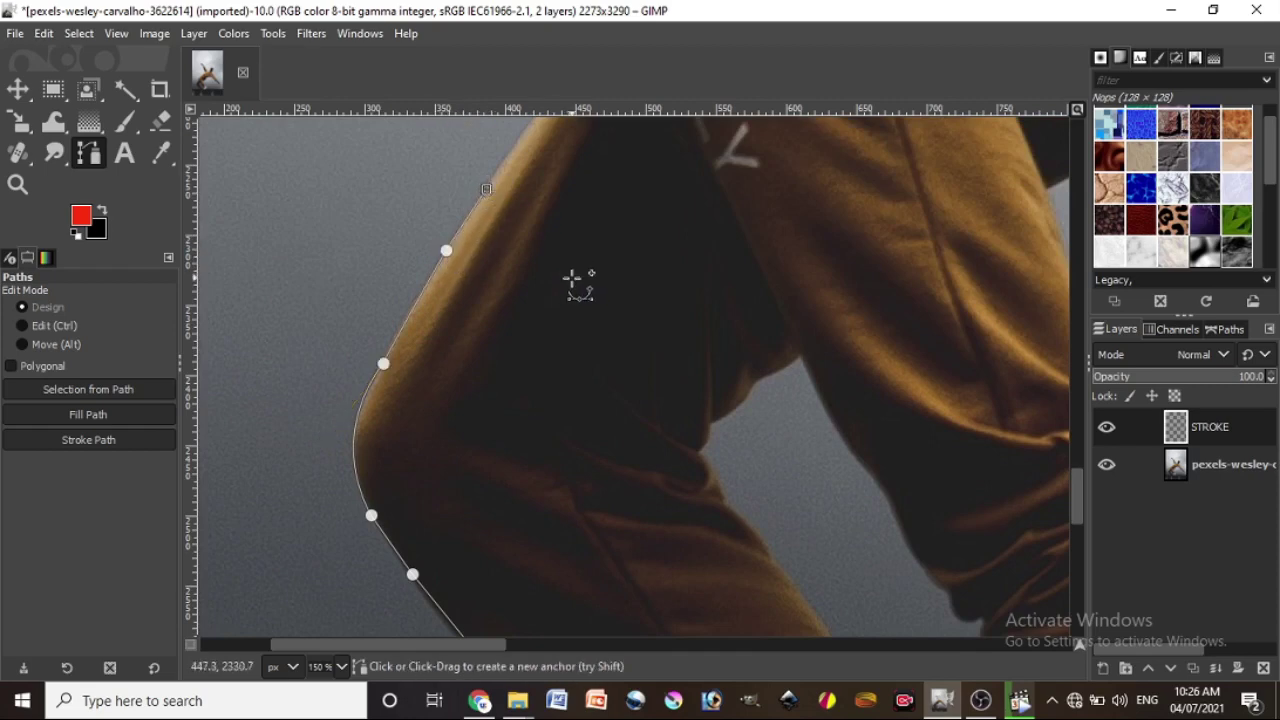
pyautogui.scroll(5, 577, 285)
pyautogui.click(557, 346)
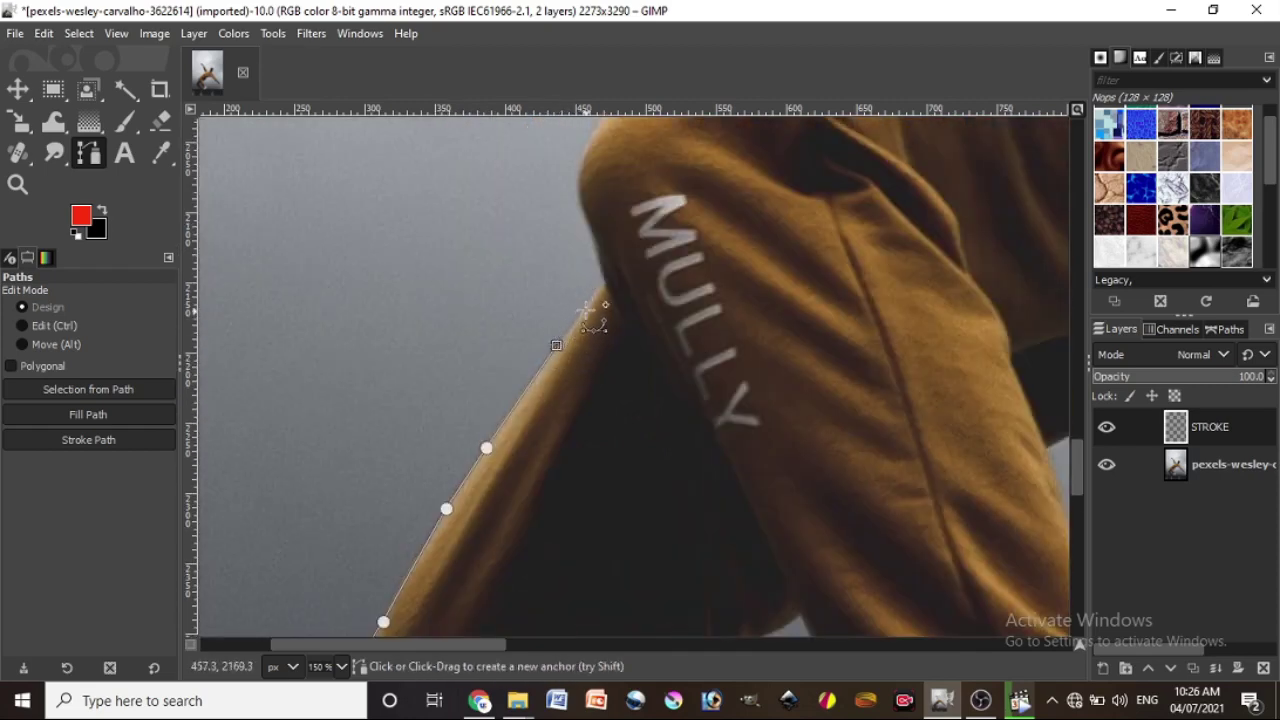
pyautogui.click(591, 298)
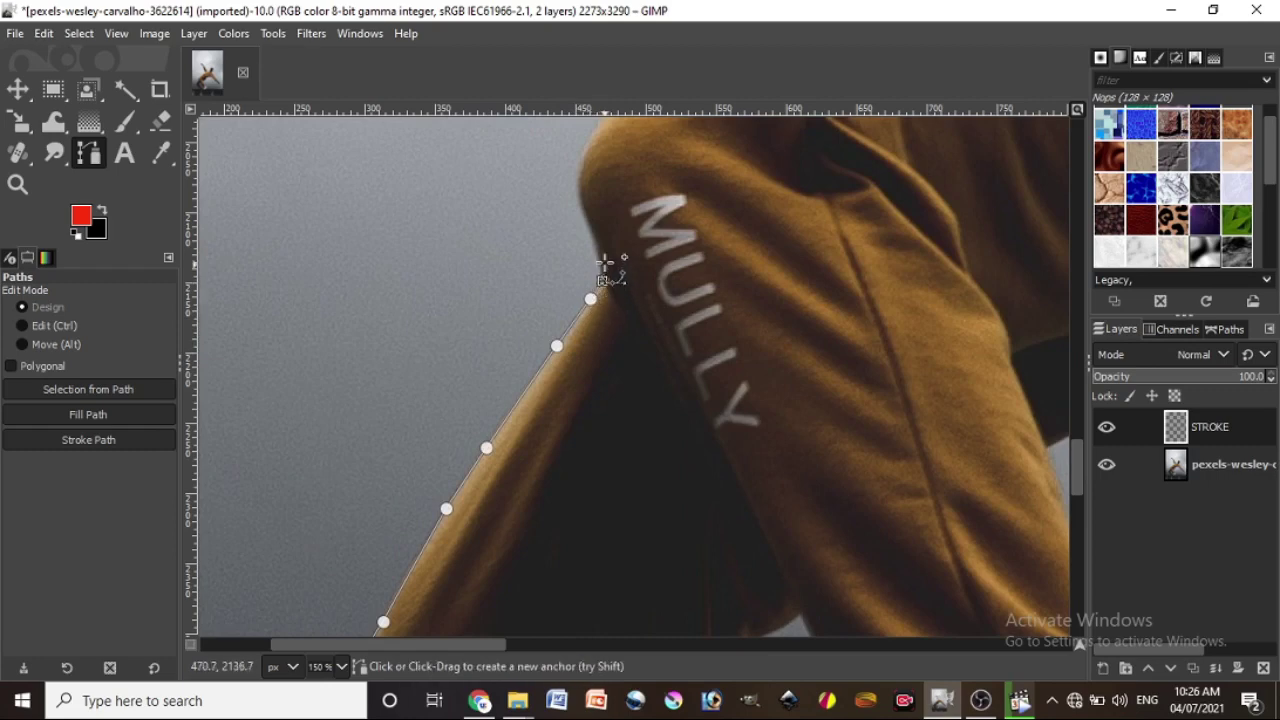
pyautogui.click(598, 254)
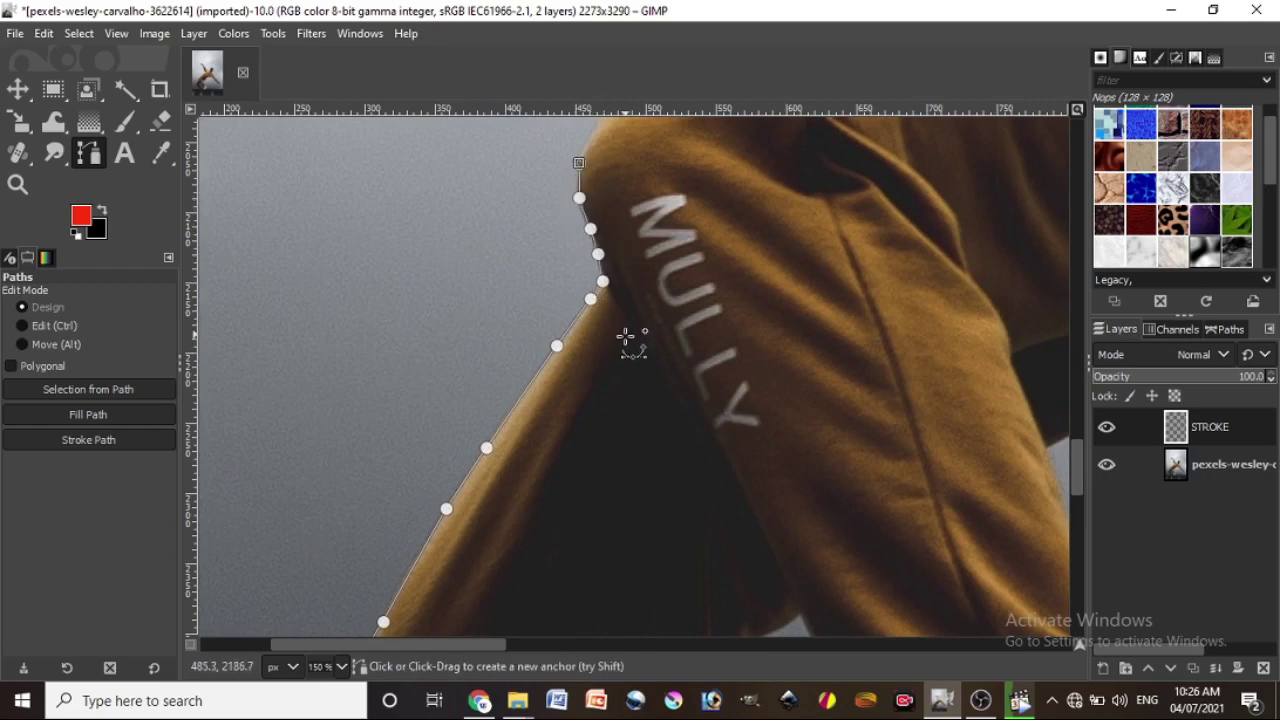
pyautogui.scroll(3, 625, 336)
pyautogui.click(598, 249)
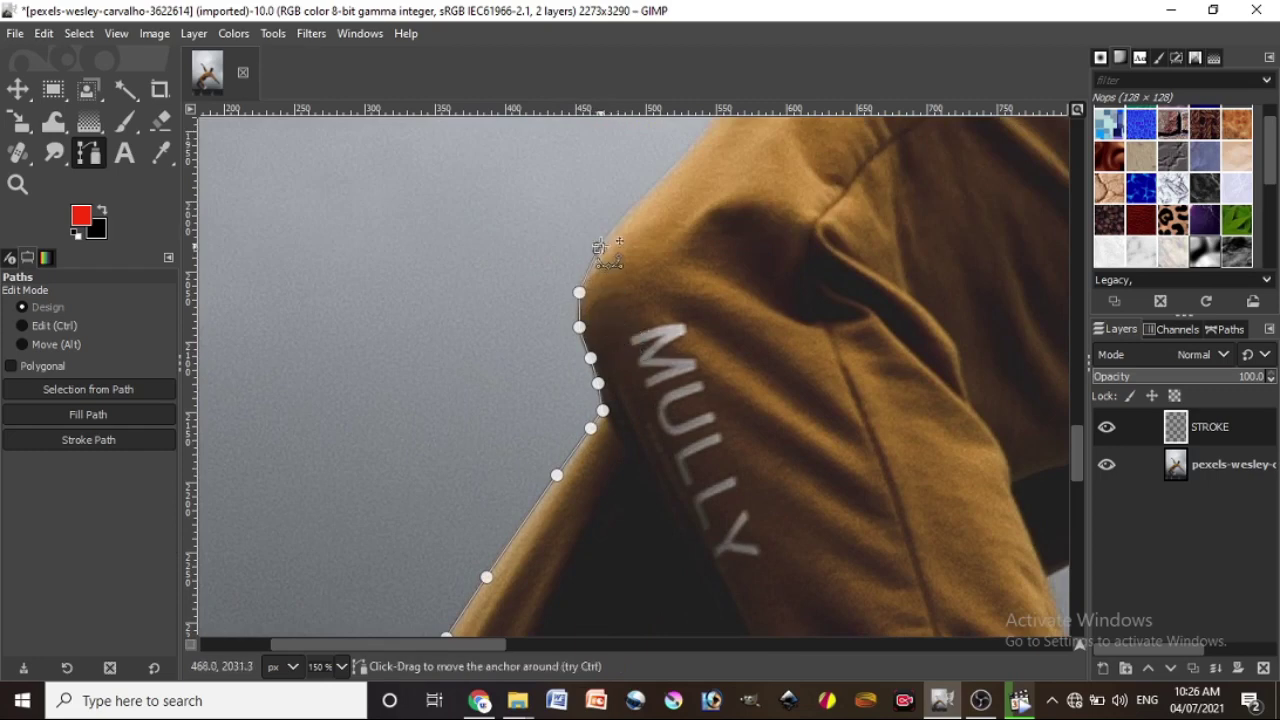
pyautogui.click(622, 215)
# Trace anchors along the curve of the dancer's back, then begin at the back of the shoe.
pyautogui.scroll(3, 797, 413)
pyautogui.scroll(3, 797, 413)
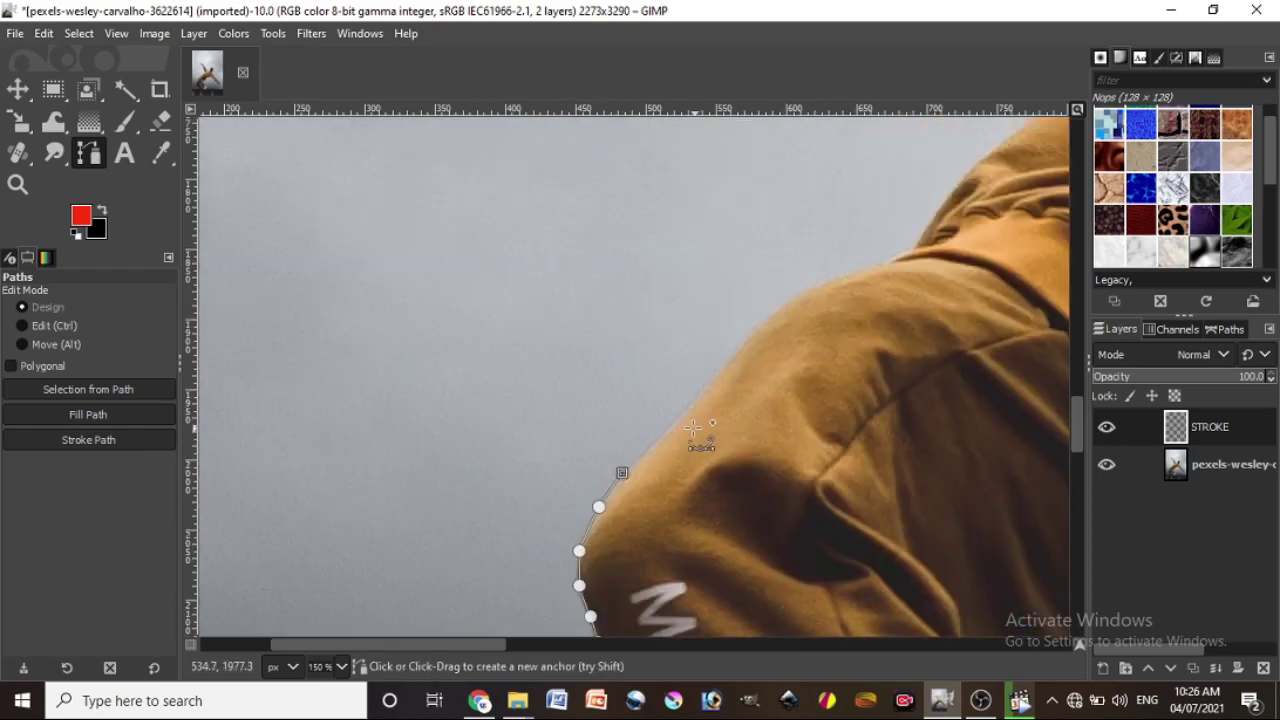
pyautogui.click(671, 425)
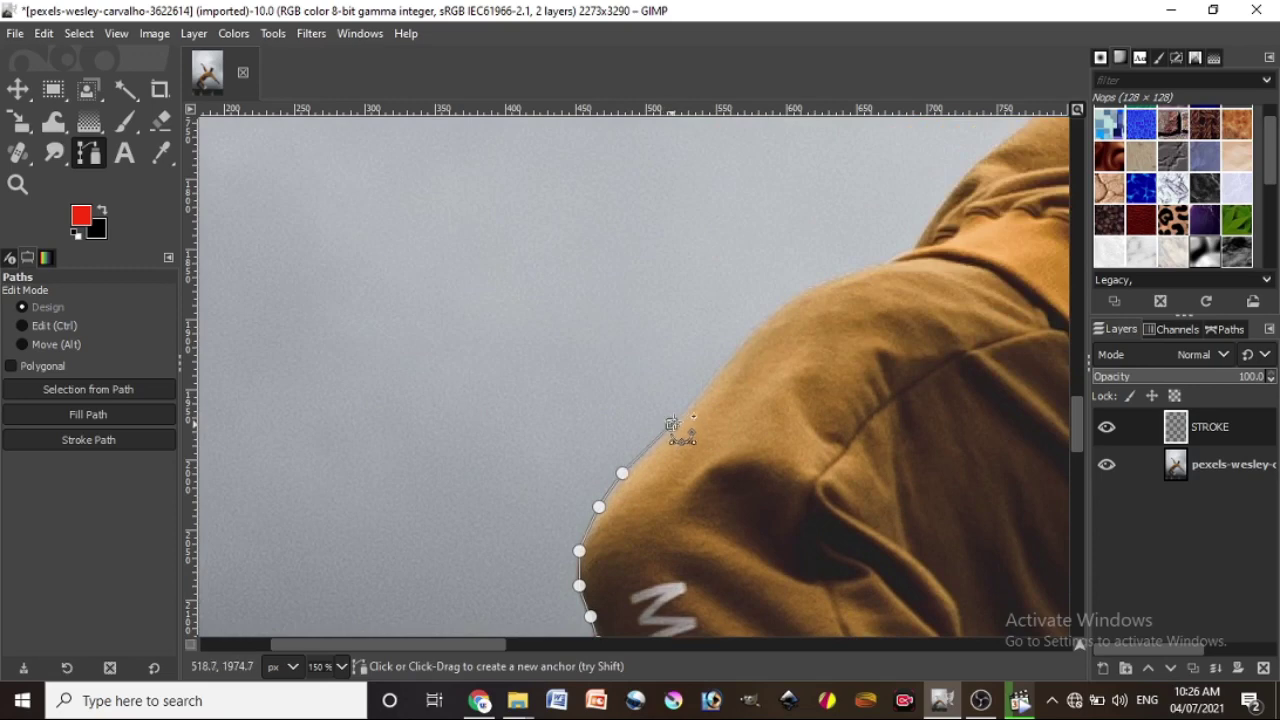
pyautogui.click(700, 392)
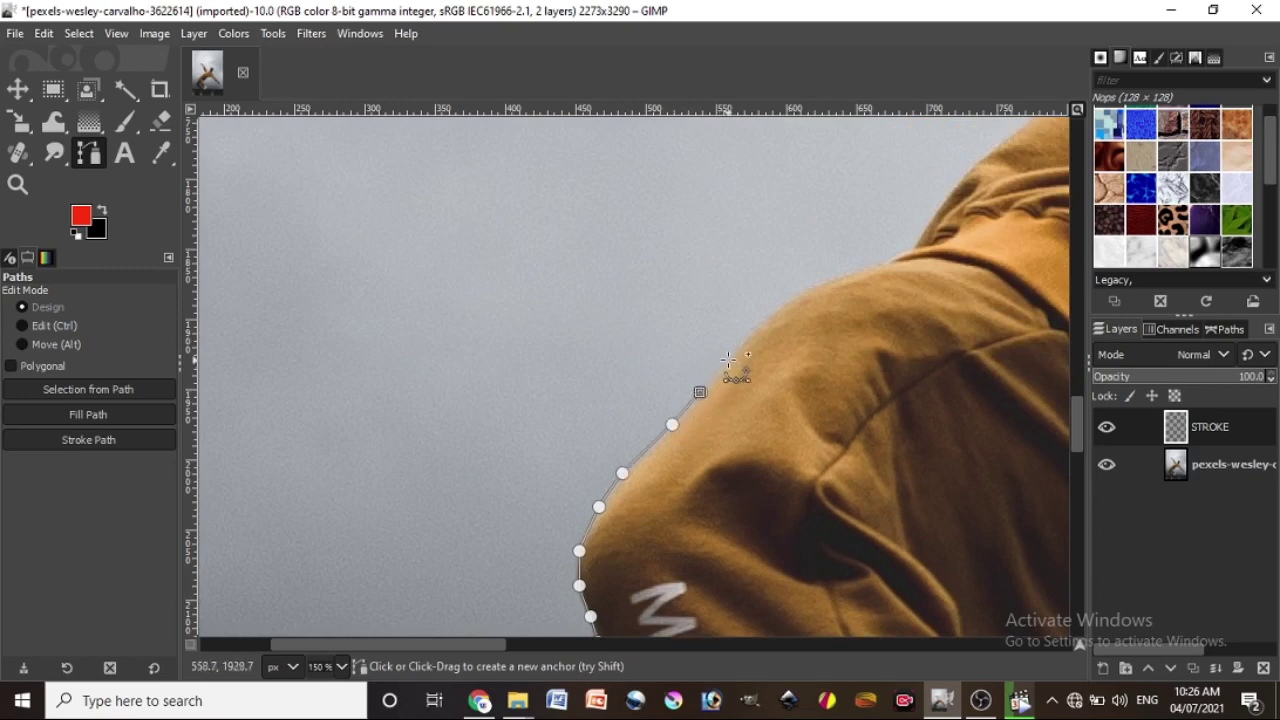
pyautogui.click(728, 359)
pyautogui.click(762, 323)
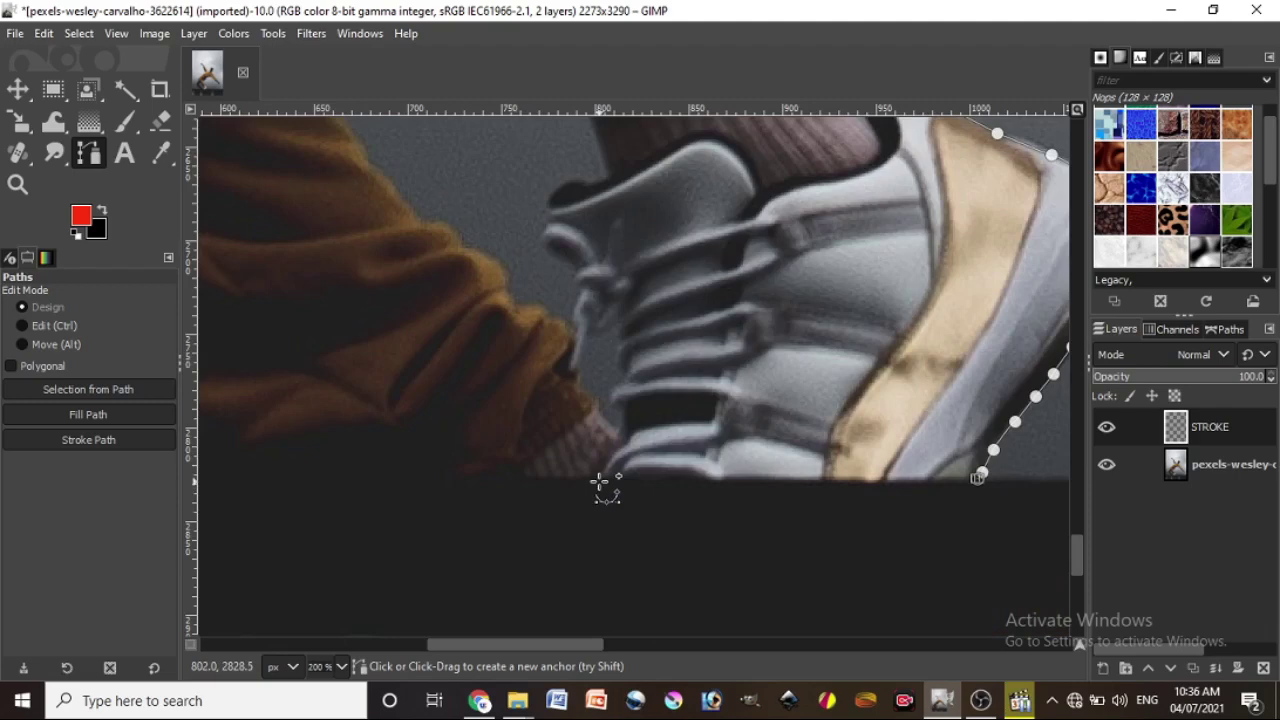
pyautogui.click(599, 482)
# Trace anchors up the shoe's heel and collar to where the shoe meets the sock.
pyautogui.click(609, 452)
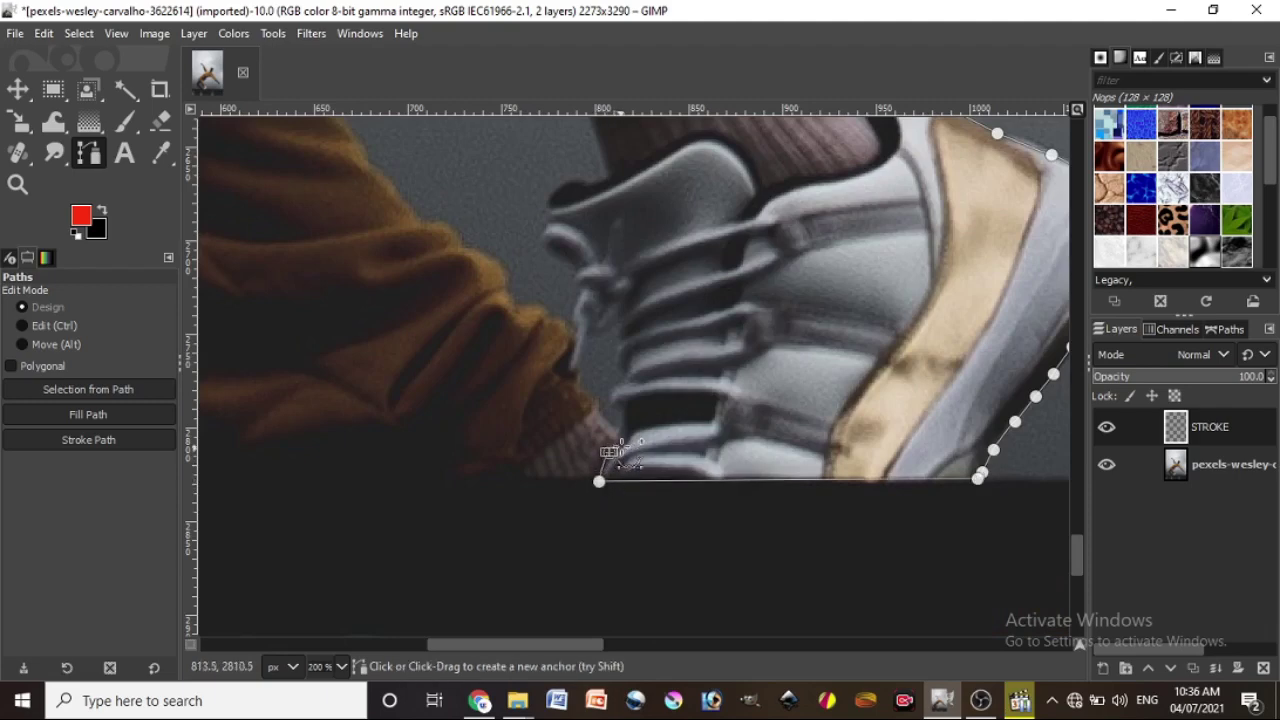
pyautogui.click(623, 416)
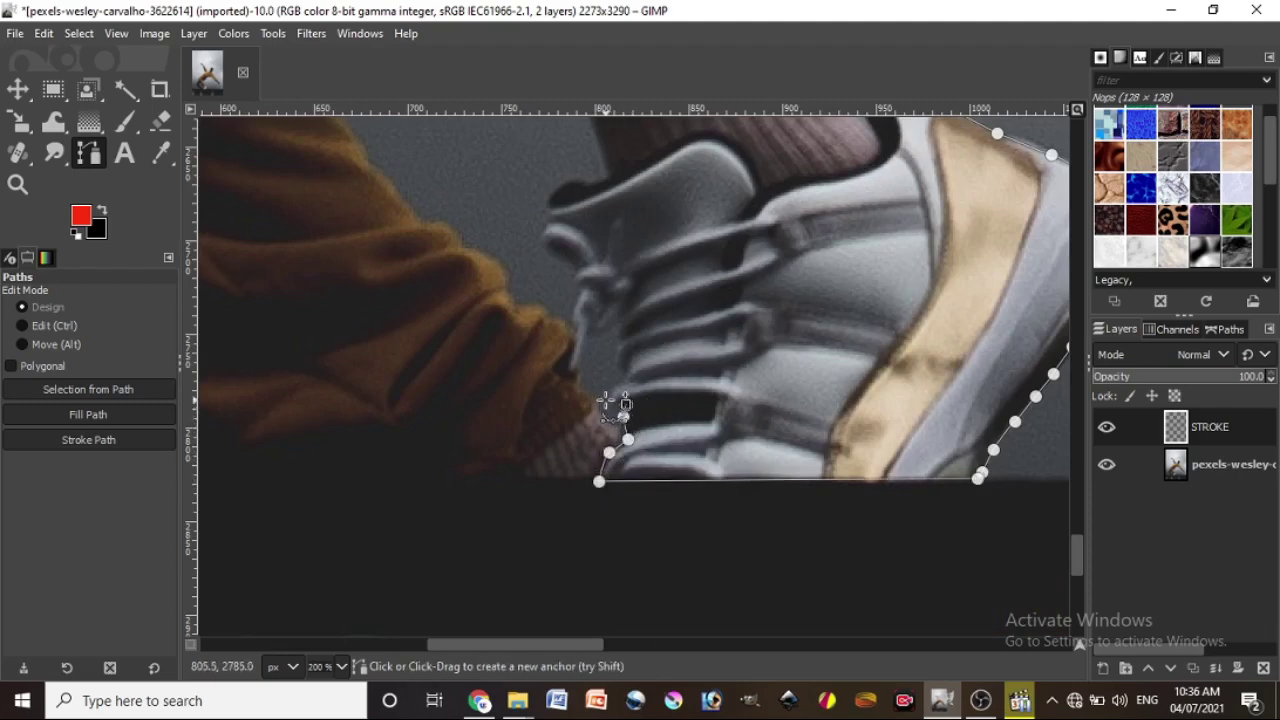
pyautogui.click(626, 405)
pyautogui.click(612, 386)
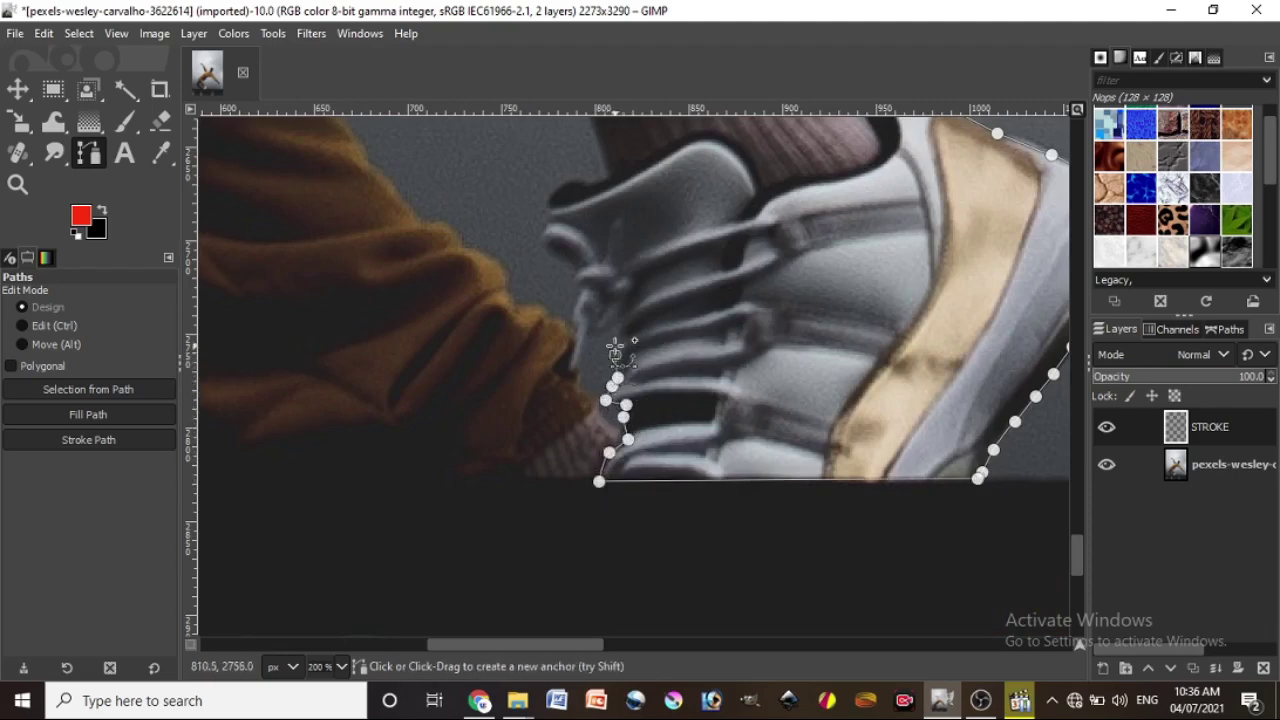
pyautogui.click(615, 354)
pyautogui.click(617, 323)
pyautogui.click(591, 326)
pyautogui.click(579, 348)
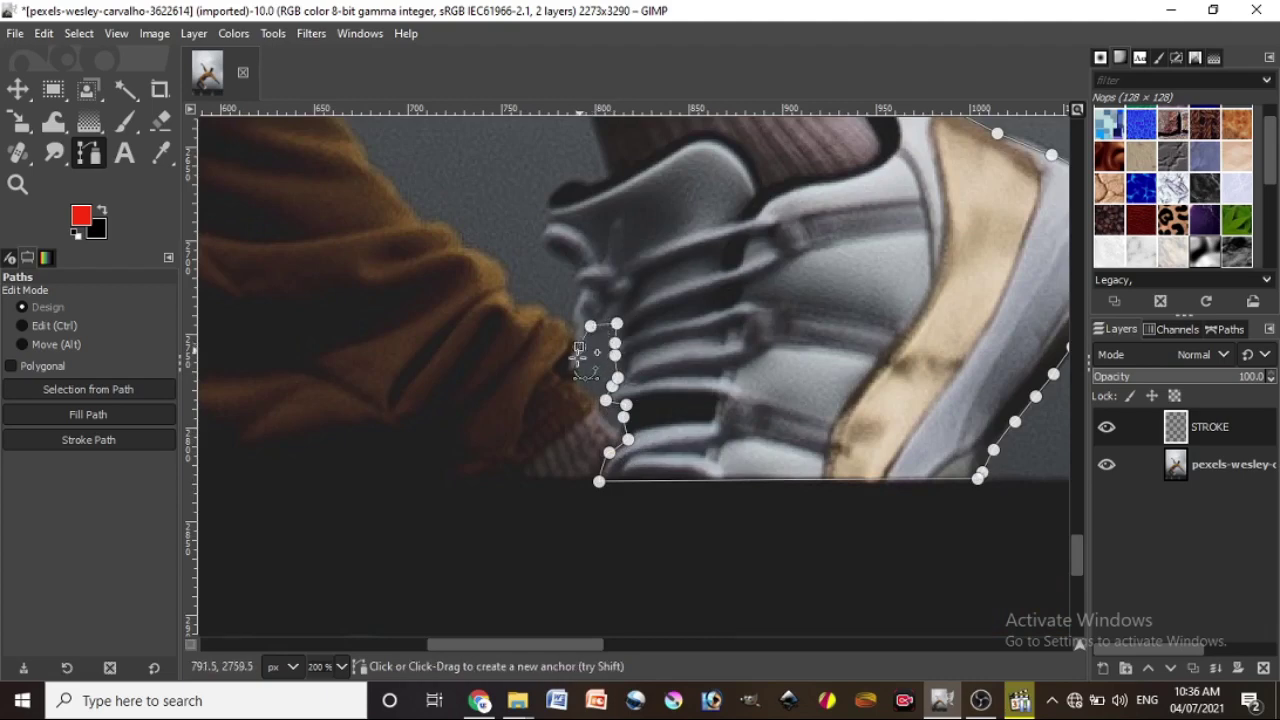
pyautogui.click(572, 338)
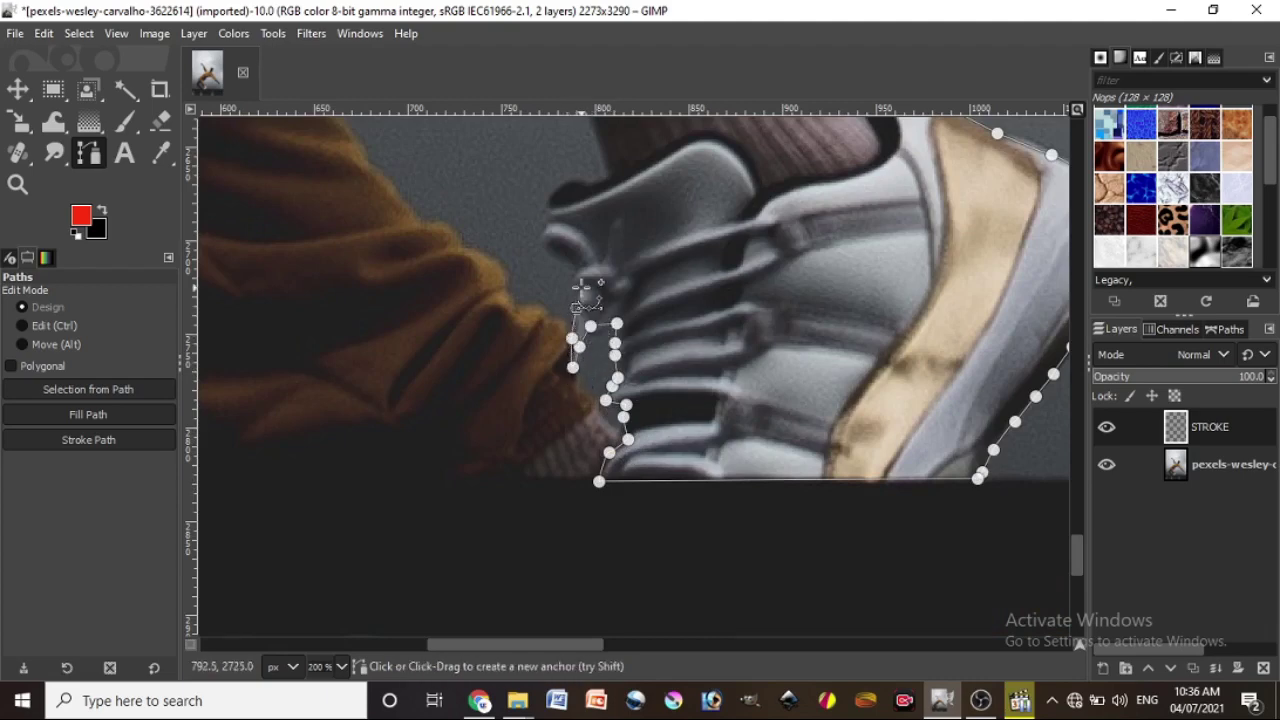
pyautogui.click(577, 308)
pyautogui.click(543, 260)
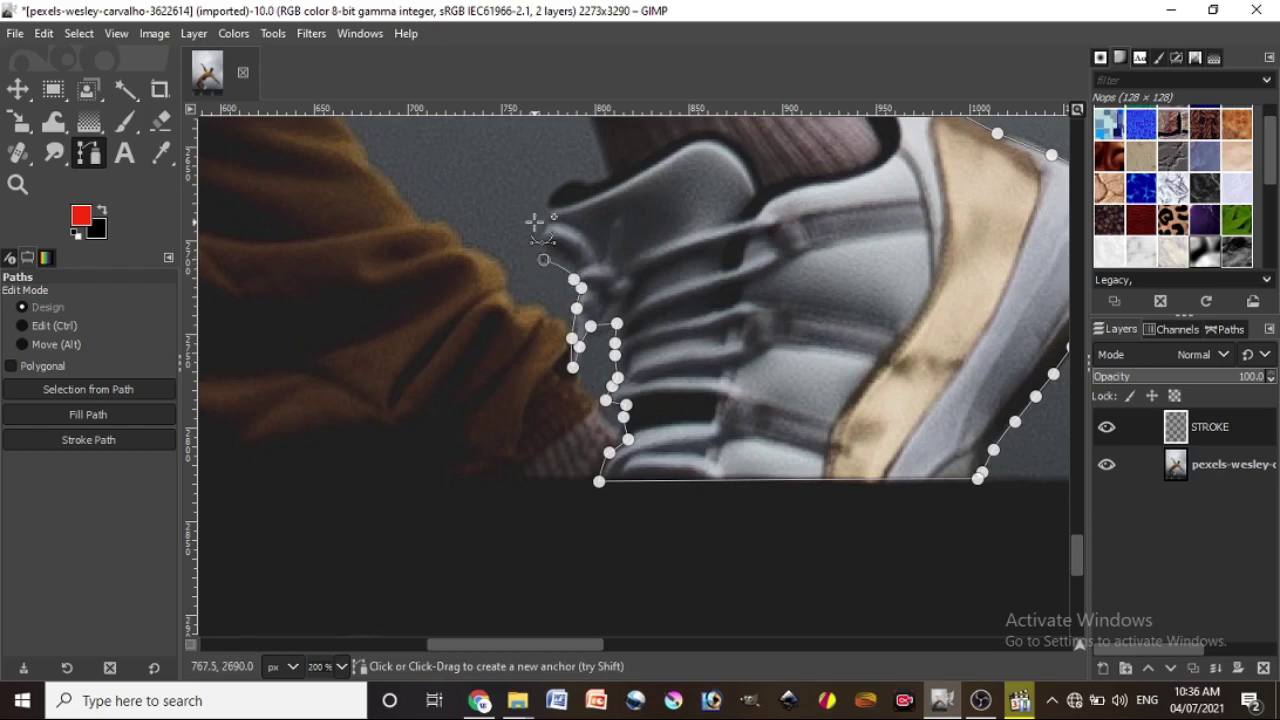
pyautogui.click(541, 228)
pyautogui.click(544, 204)
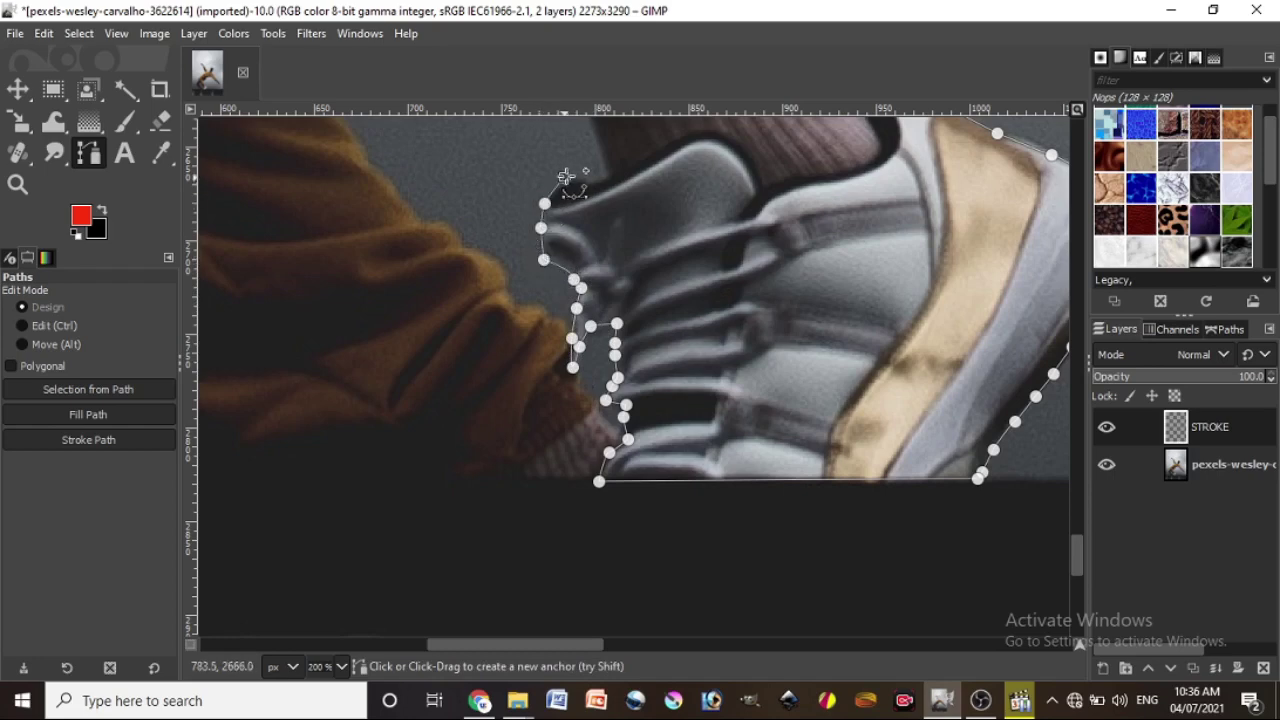
pyautogui.click(589, 174)
pyautogui.click(609, 175)
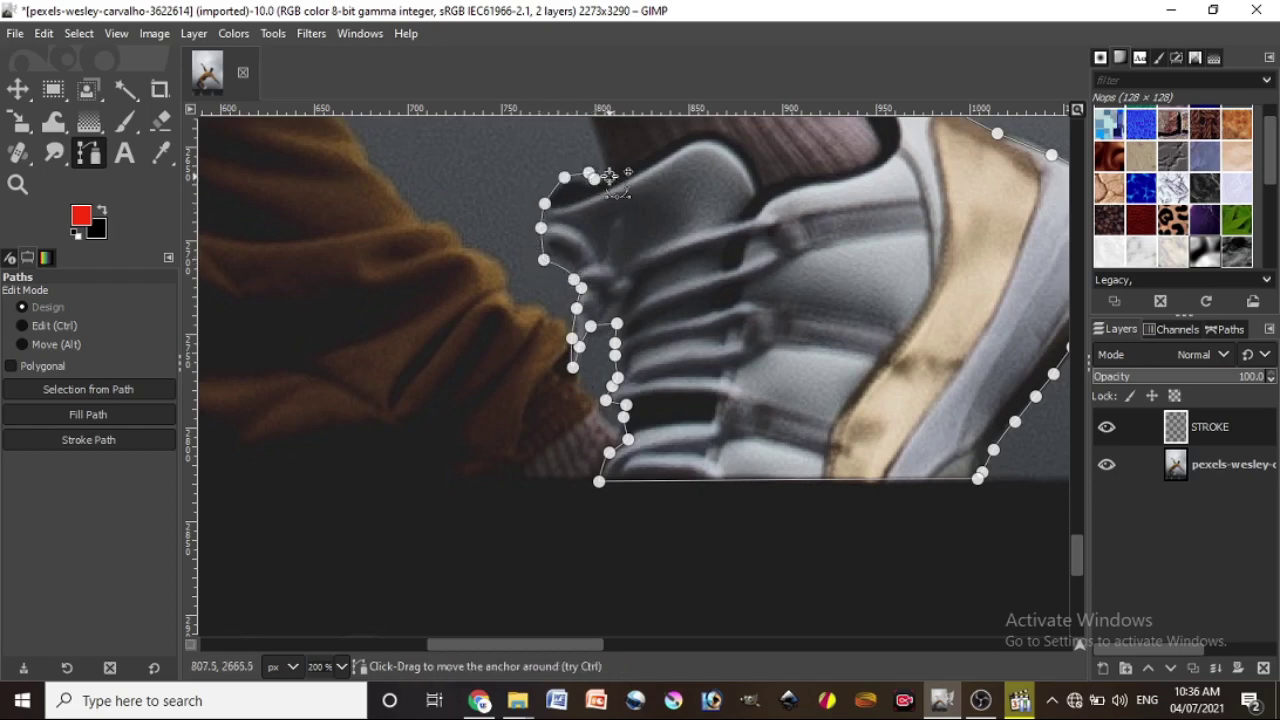
# Follow the sock edge and fit a curved anchor under the sleeve cuff.
pyautogui.scroll(5, 608, 205)
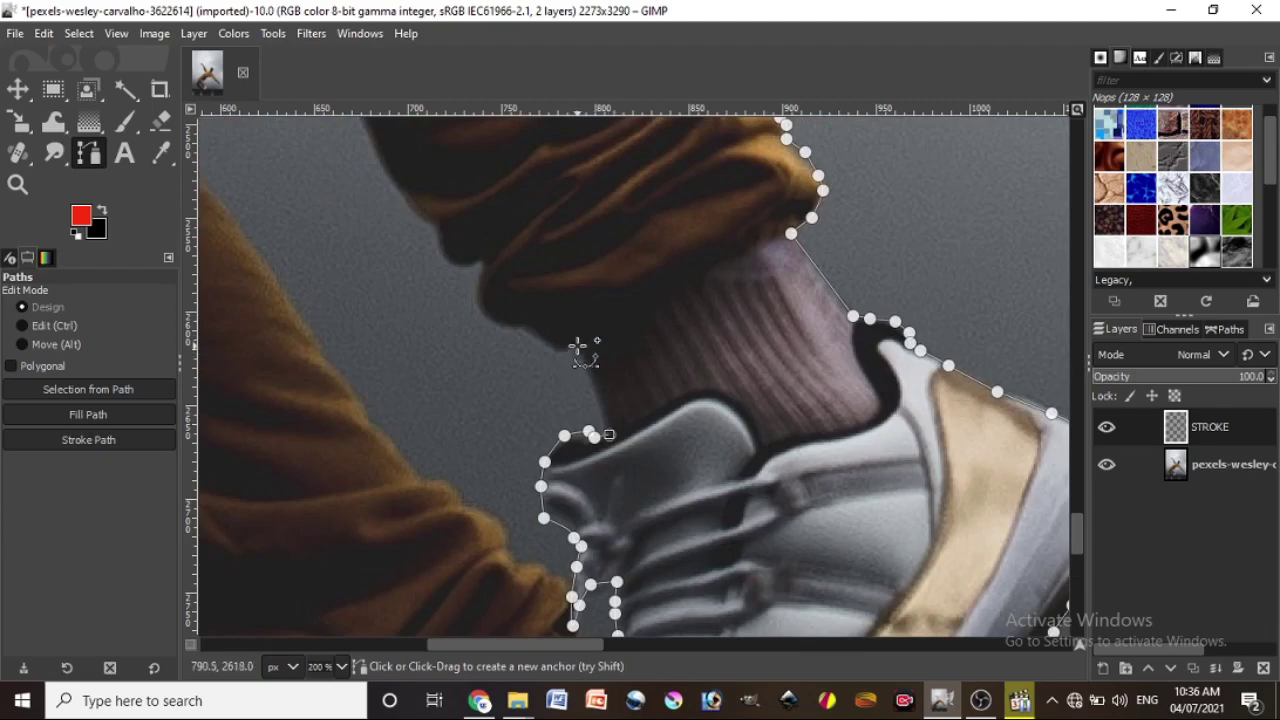
pyautogui.click(577, 346)
pyautogui.click(529, 327)
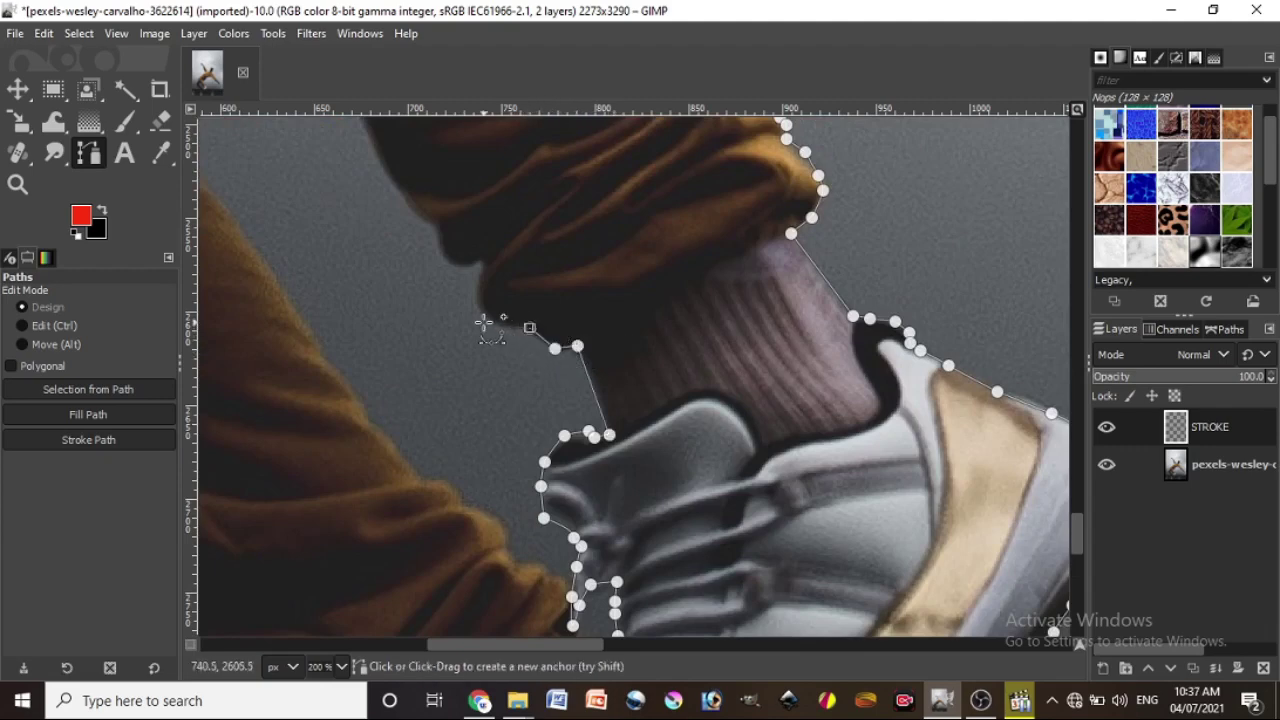
pyautogui.moveTo(481, 266); pyautogui.dragTo(502, 199)
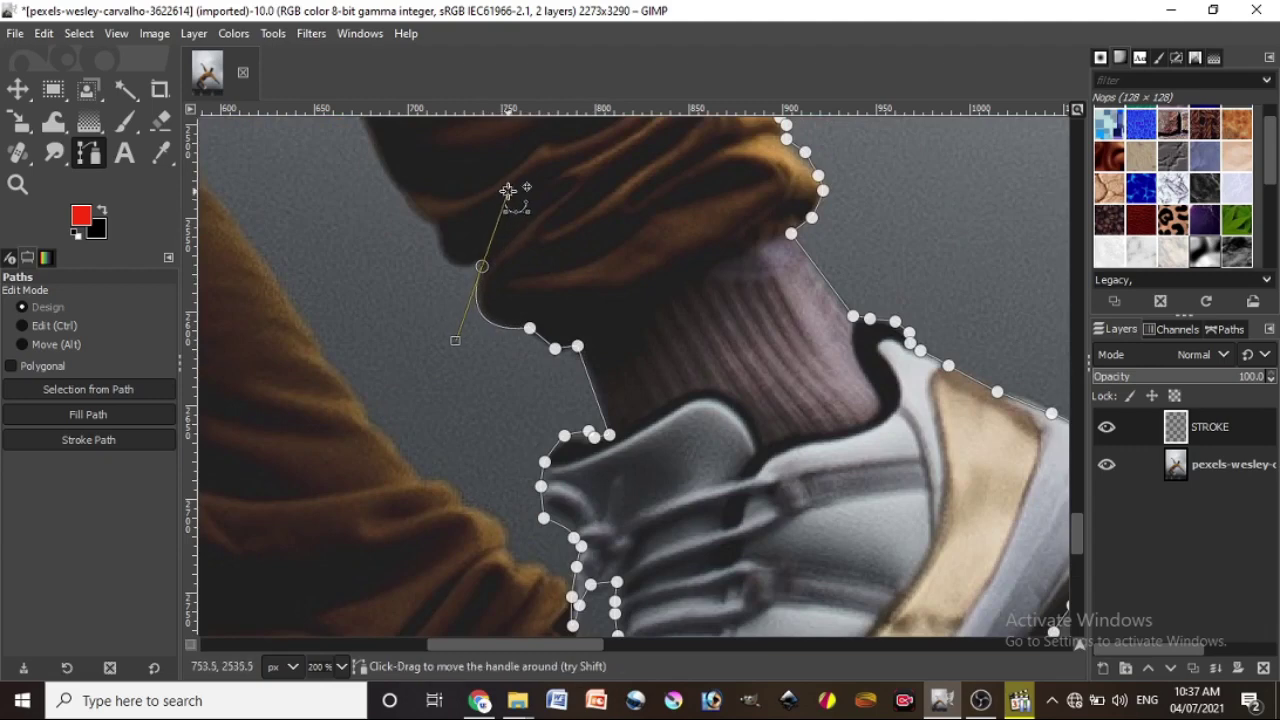
pyautogui.moveTo(504, 197); pyautogui.dragTo(481, 267)
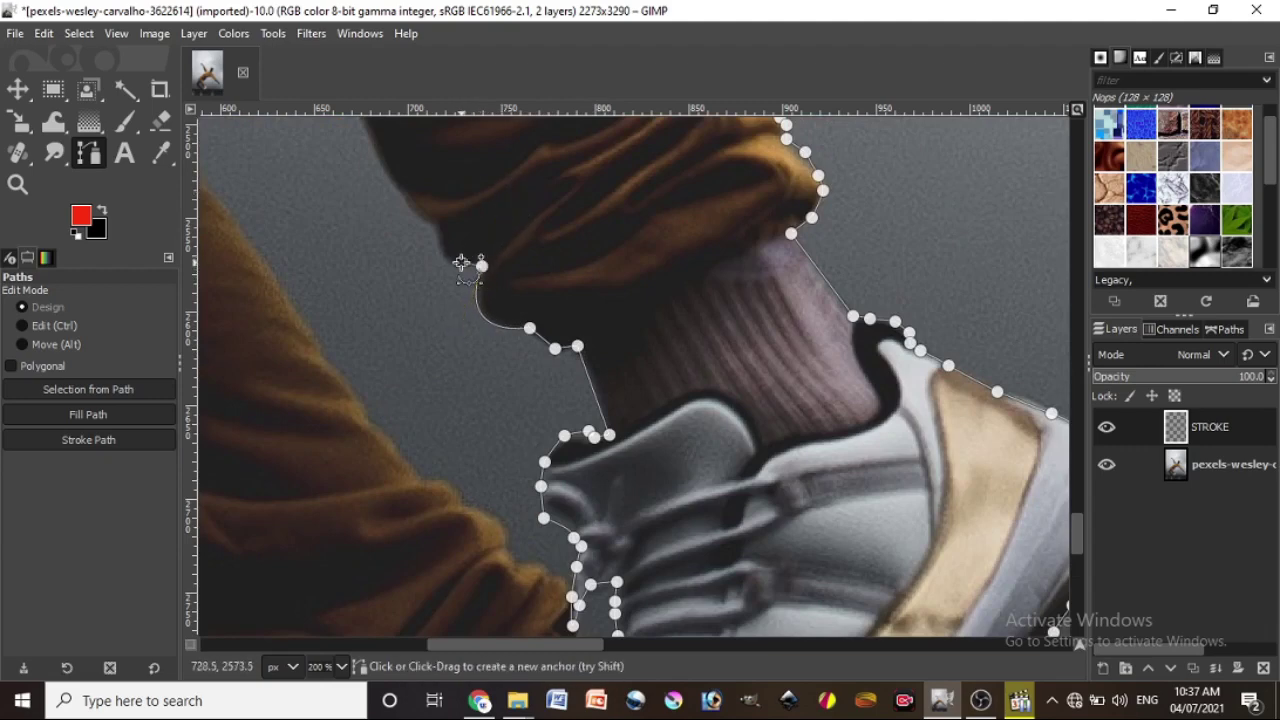
pyautogui.click(461, 262)
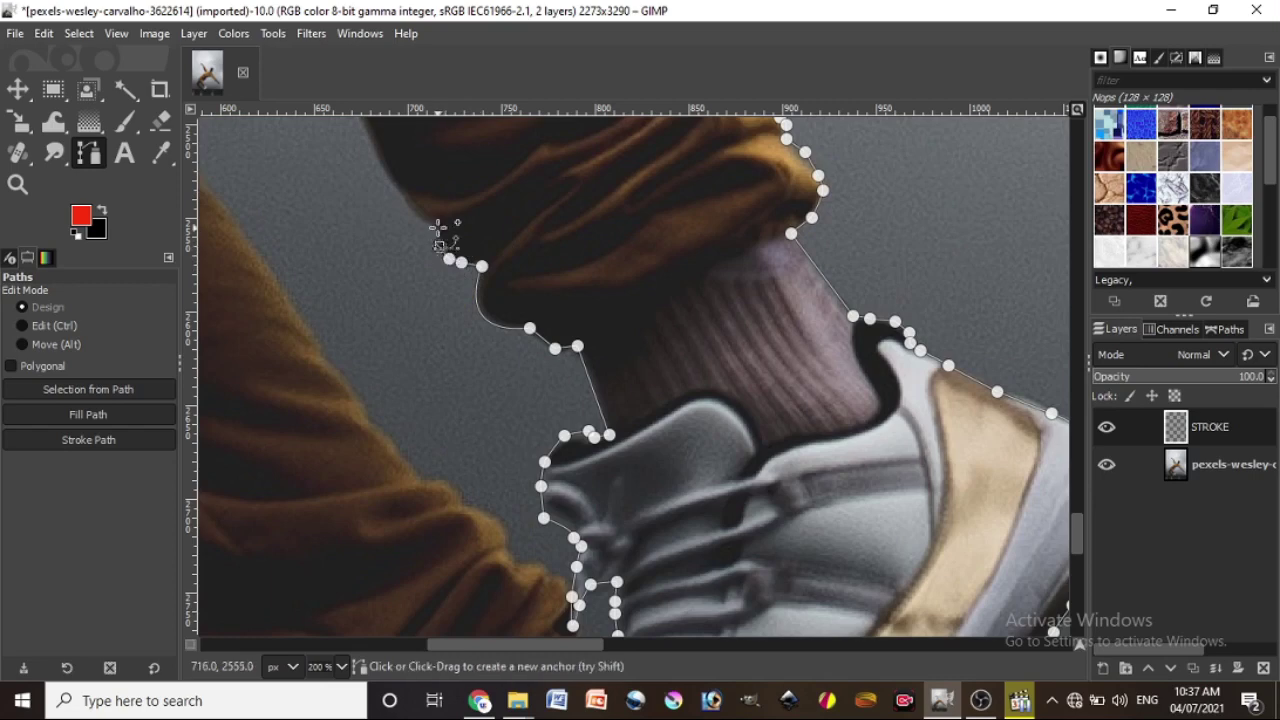
pyautogui.click(440, 246)
pyautogui.scroll(5, 420, 280)
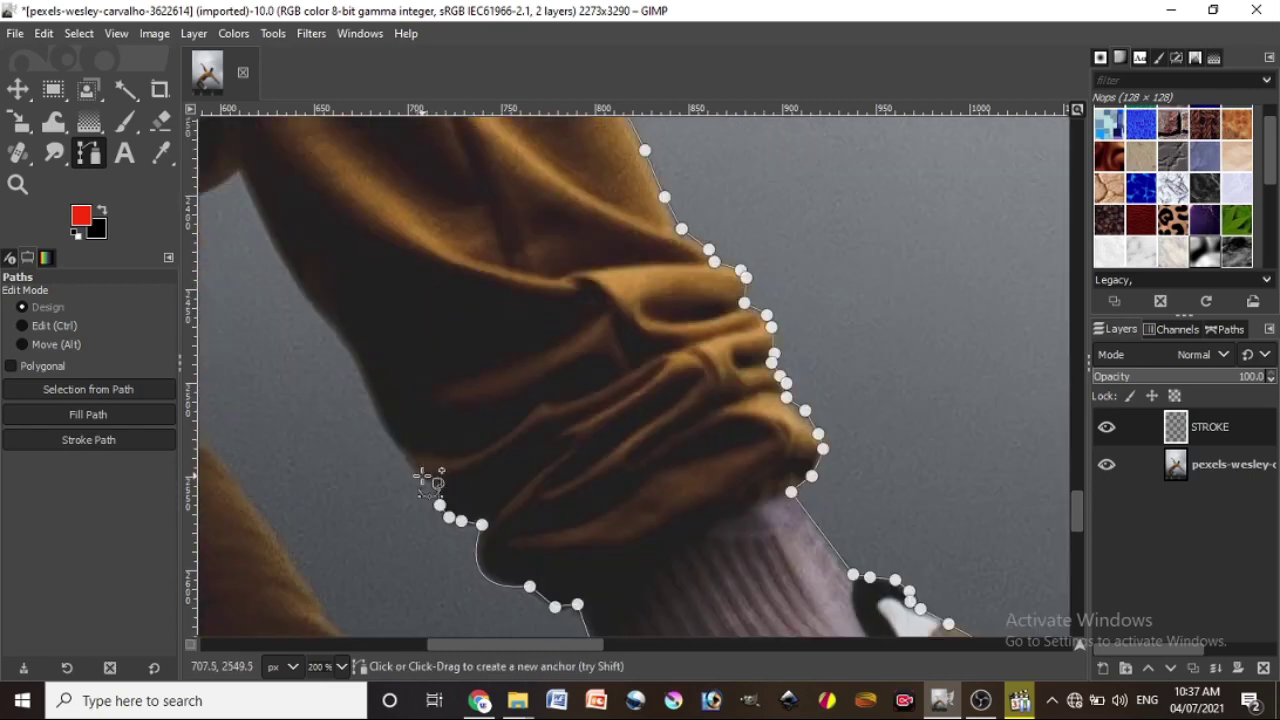
# Continue anchors up the sleeve edge to the top of the sleeve.
pyautogui.click(437, 483)
pyautogui.click(402, 453)
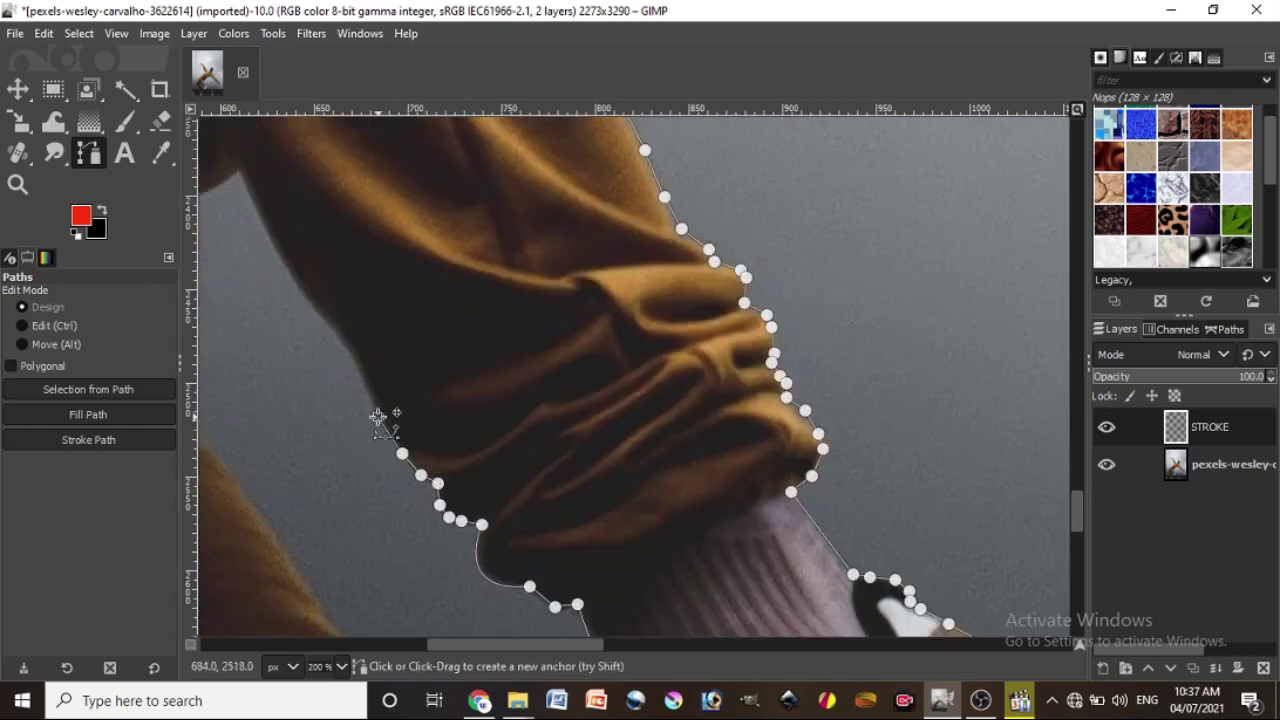
pyautogui.click(355, 351)
pyautogui.click(316, 308)
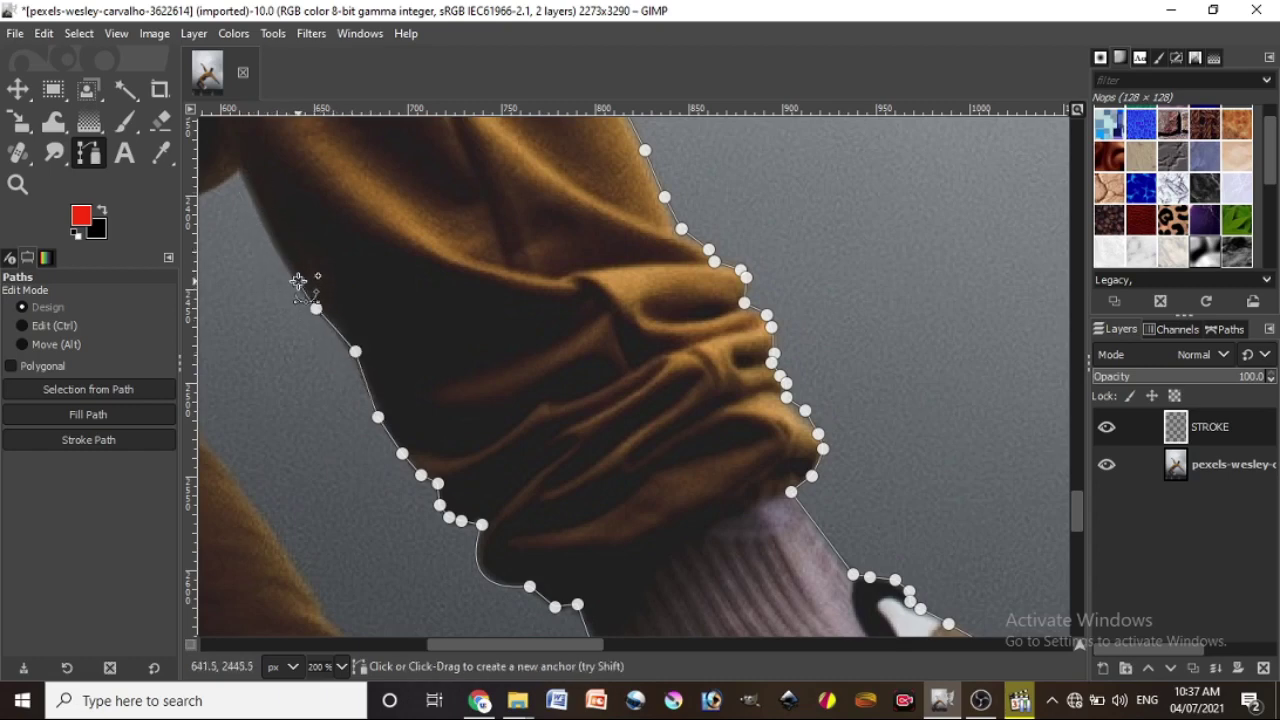
pyautogui.click(298, 281)
pyautogui.click(269, 231)
pyautogui.click(243, 173)
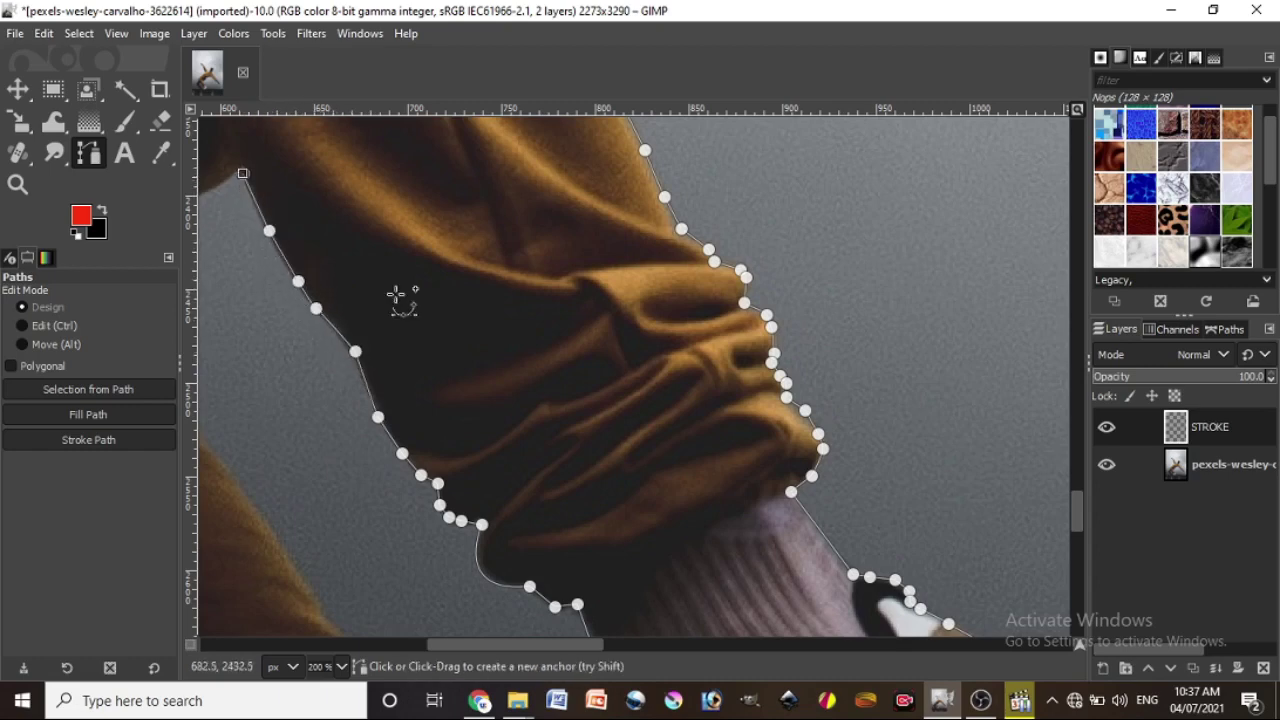
pyautogui.moveTo(596, 645); pyautogui.dragTo(504, 645)
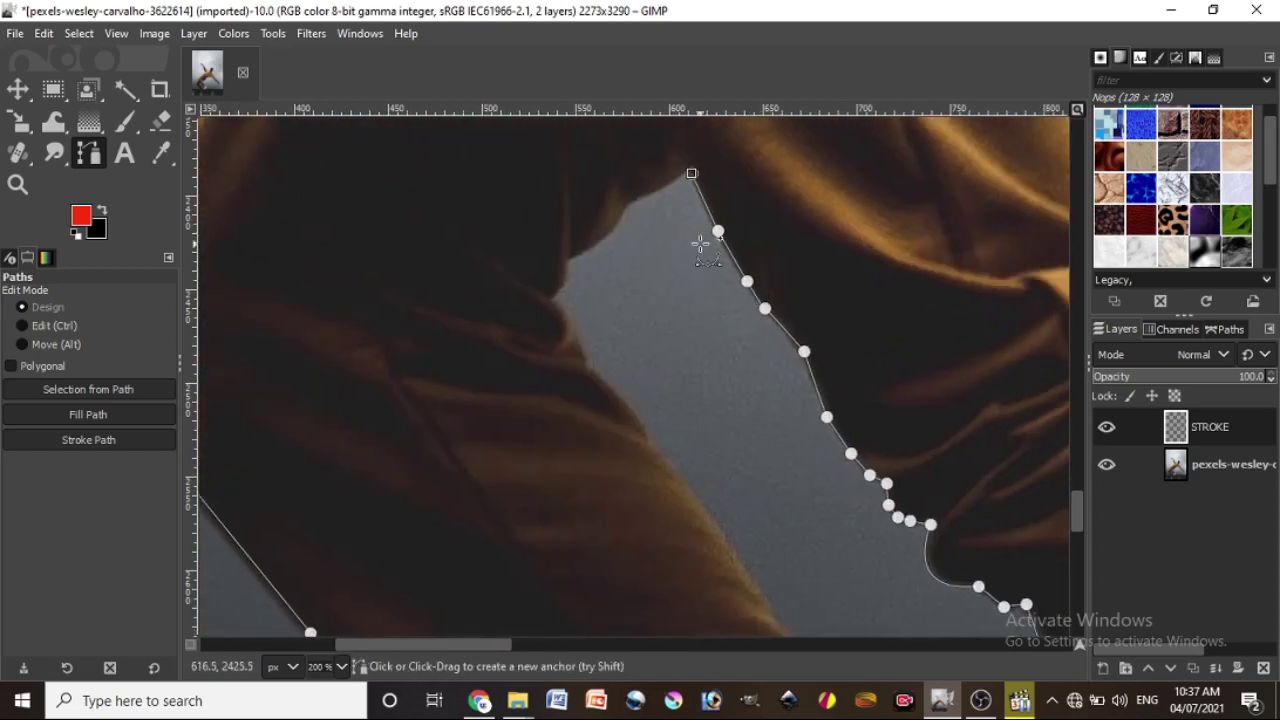
# Trace from the gap between sleeves around the sleeve fold and down its edge.
pyautogui.click(677, 178)
pyautogui.click(634, 201)
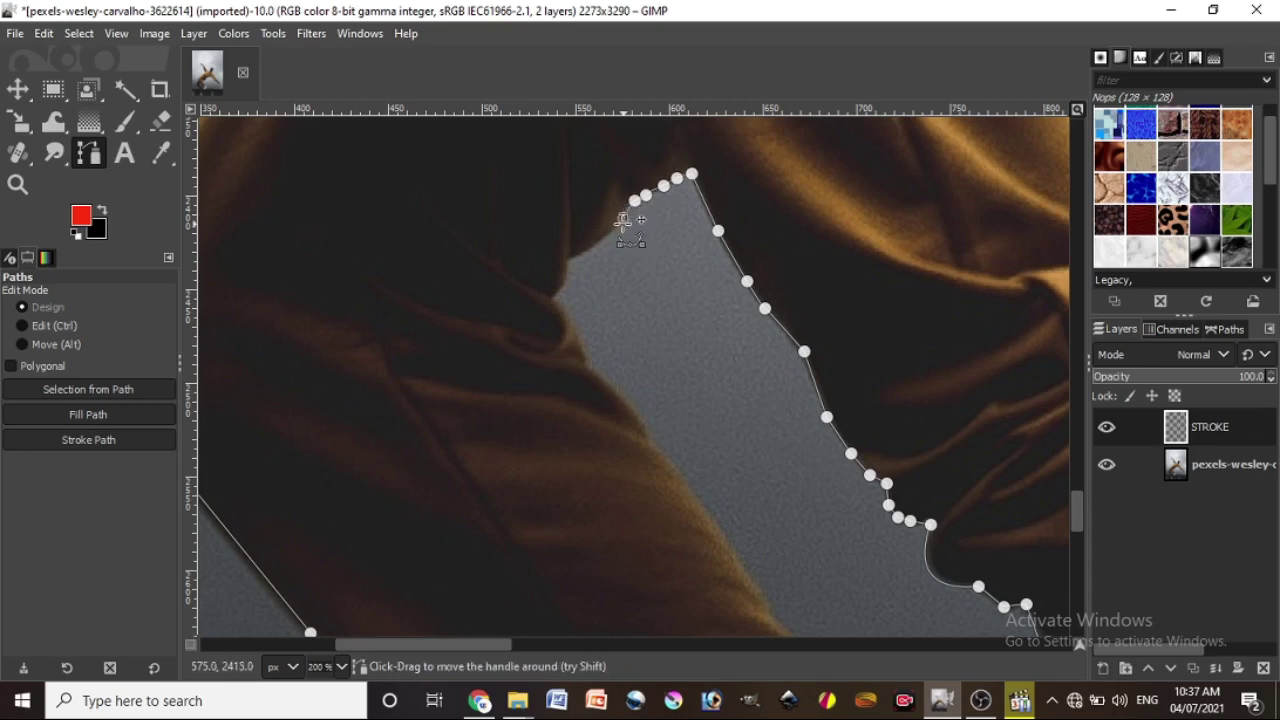
pyautogui.click(581, 256)
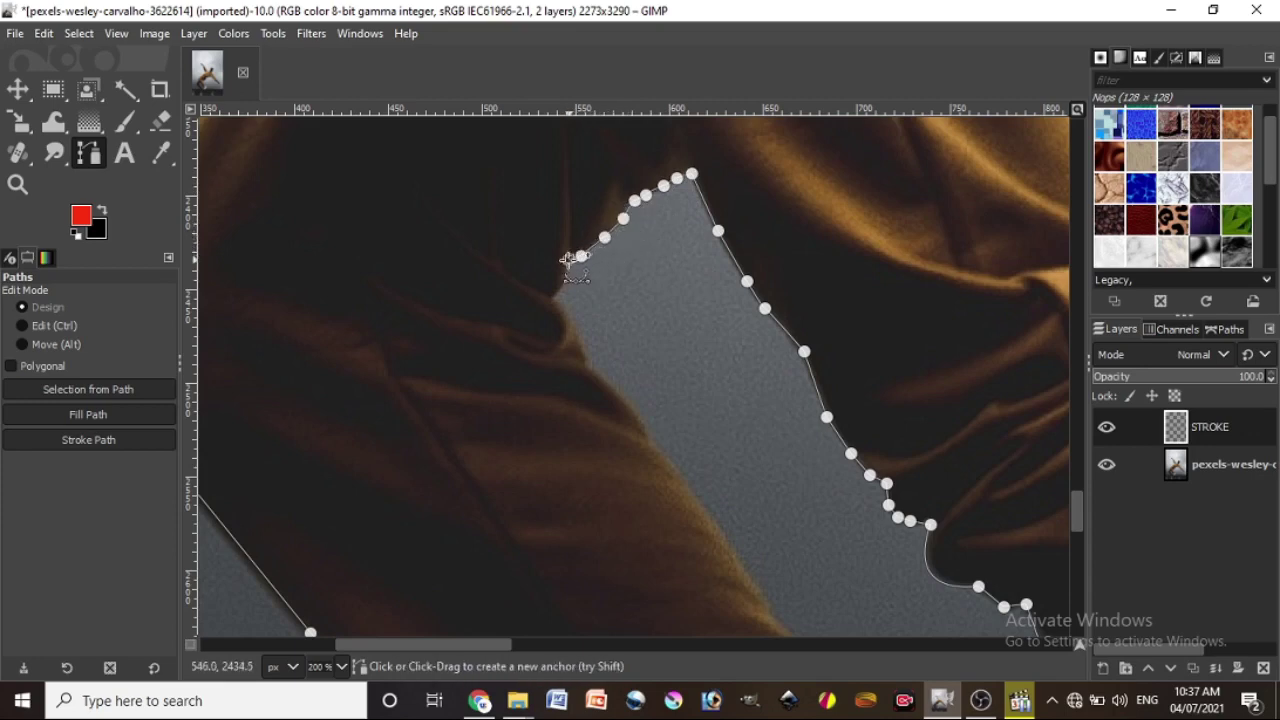
pyautogui.click(569, 260)
pyautogui.click(560, 293)
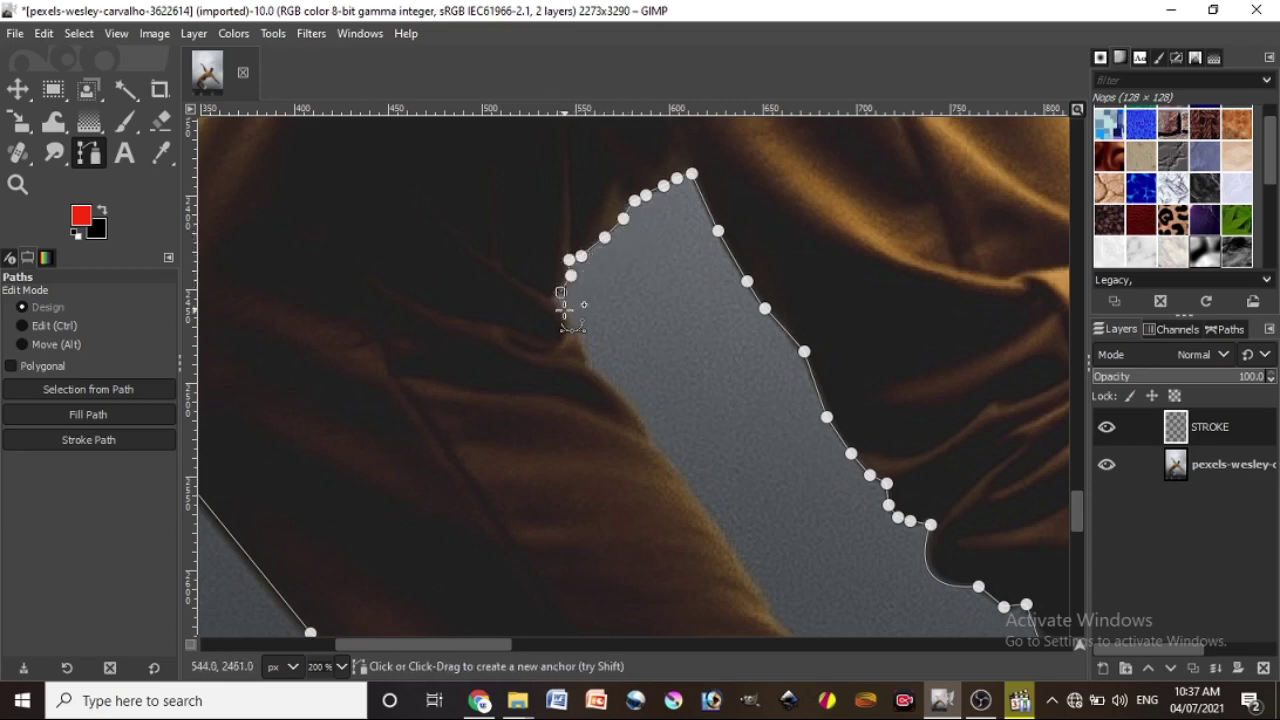
pyautogui.click(580, 332)
pyautogui.click(588, 356)
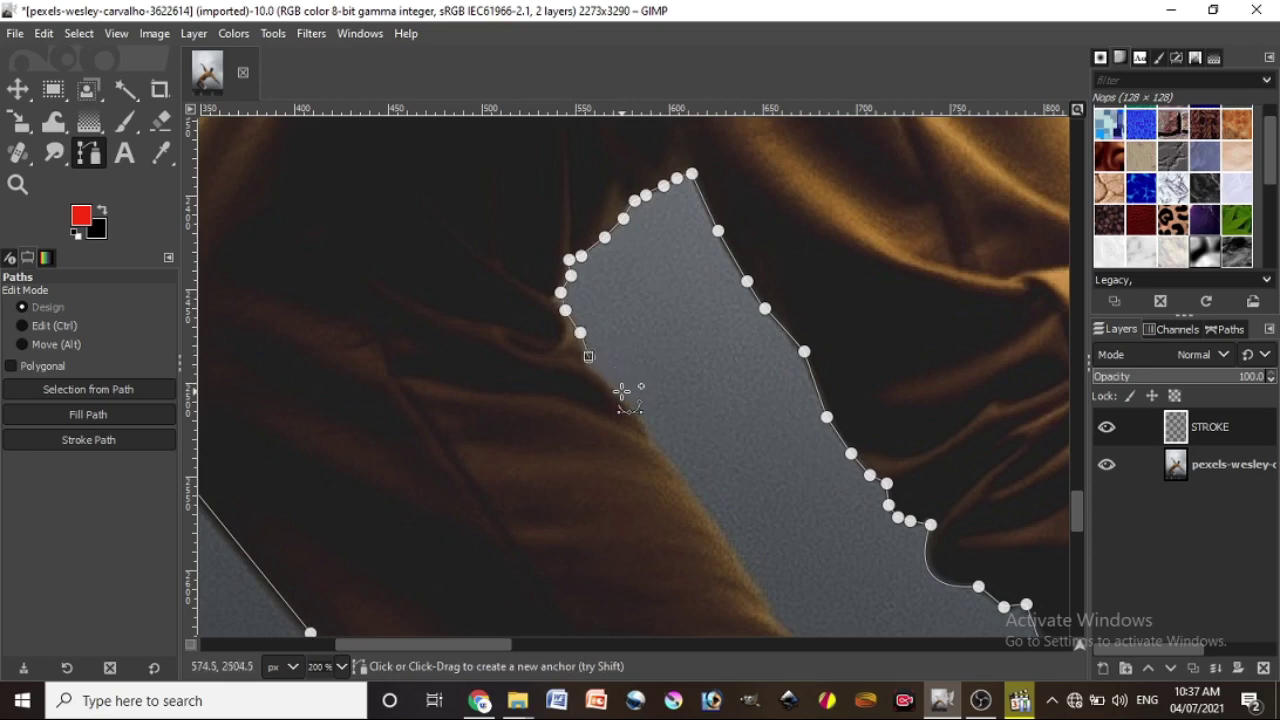
pyautogui.click(621, 390)
pyautogui.click(648, 430)
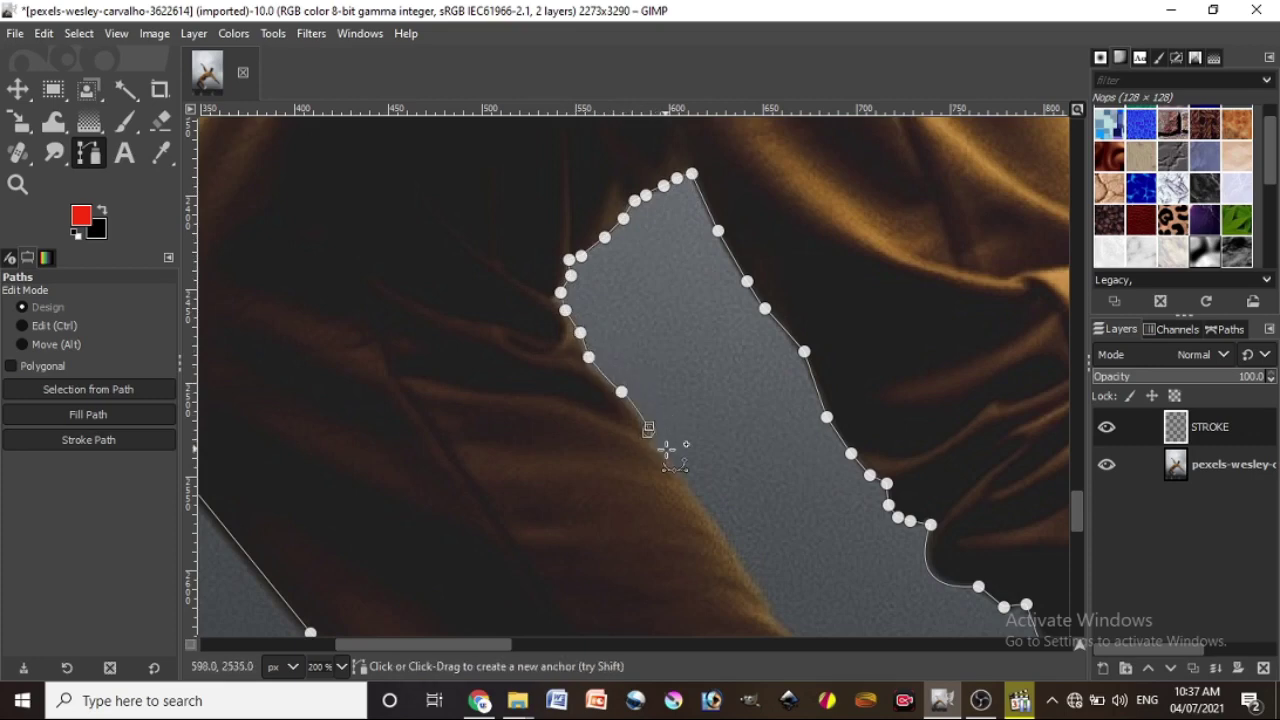
pyautogui.click(666, 451)
pyautogui.click(693, 489)
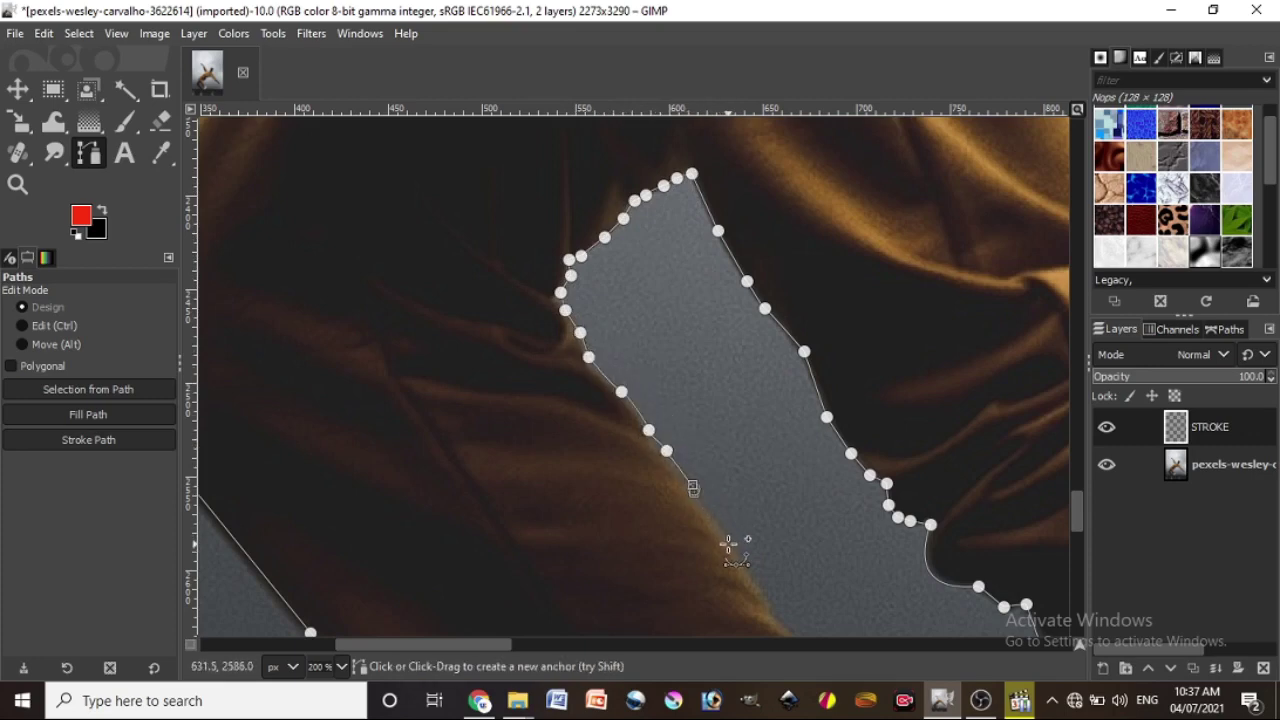
pyautogui.click(731, 546)
# Follow the lower sleeve folds toward the cuff, bringing the outline close to the shoe.
pyautogui.scroll(-5, 740, 560)
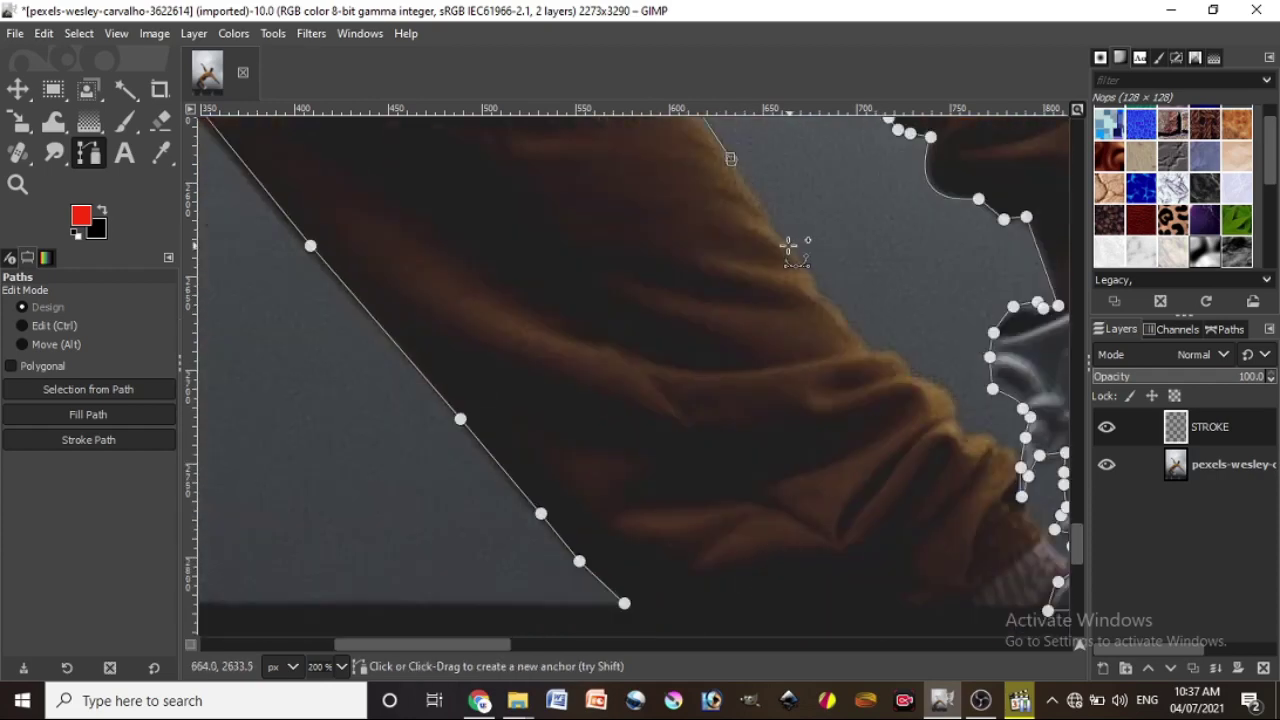
pyautogui.click(793, 251)
pyautogui.click(811, 264)
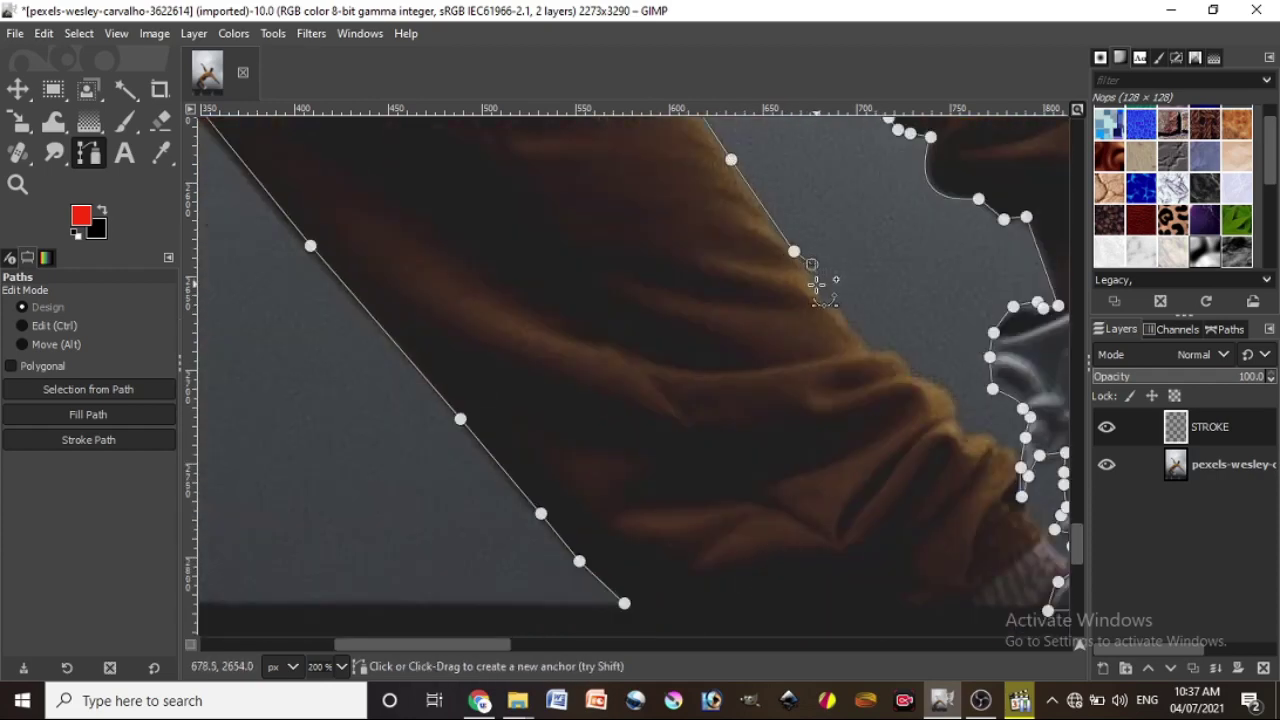
pyautogui.click(816, 284)
pyautogui.click(827, 301)
pyautogui.click(857, 330)
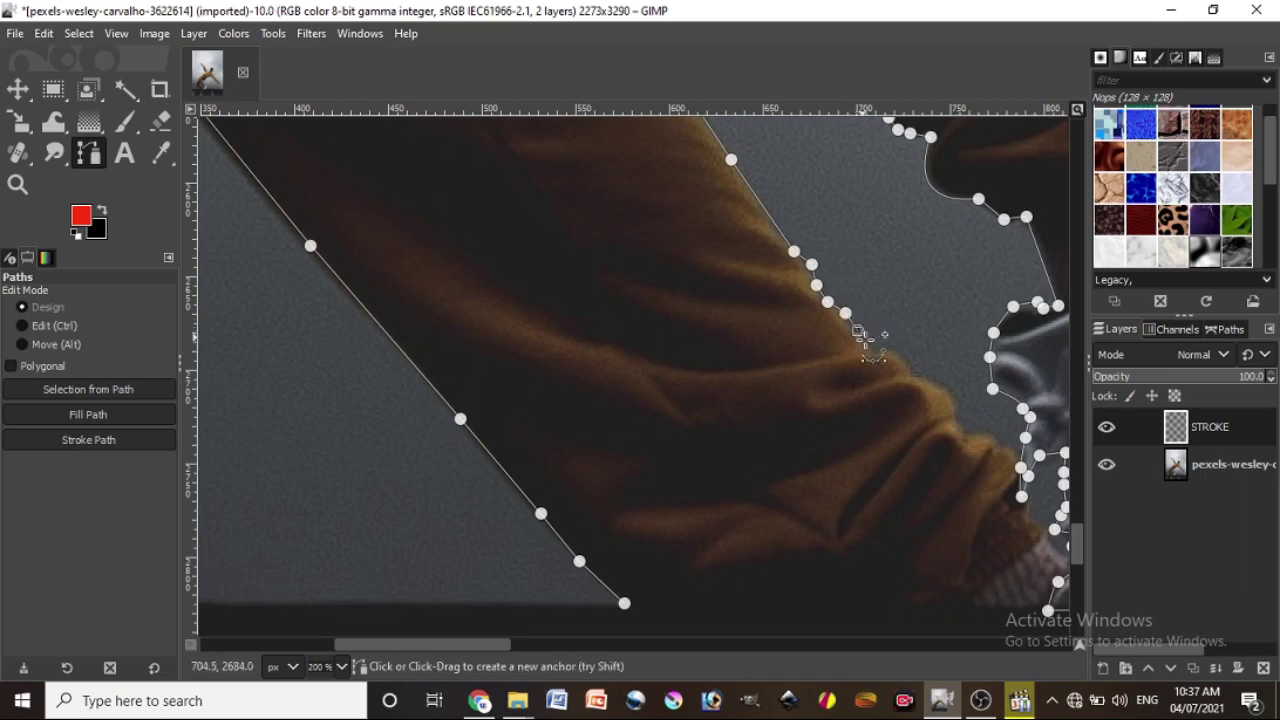
pyautogui.click(869, 348)
pyautogui.click(887, 353)
pyautogui.click(911, 375)
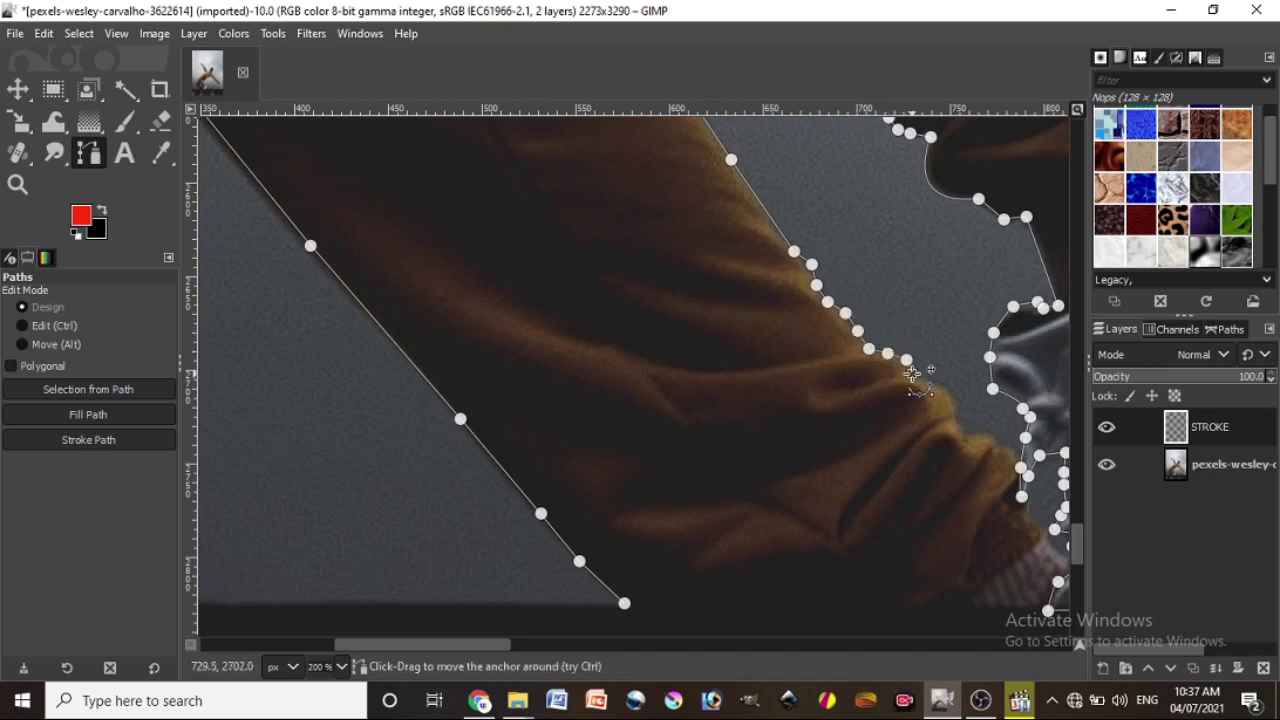
pyautogui.click(933, 379)
pyautogui.click(954, 417)
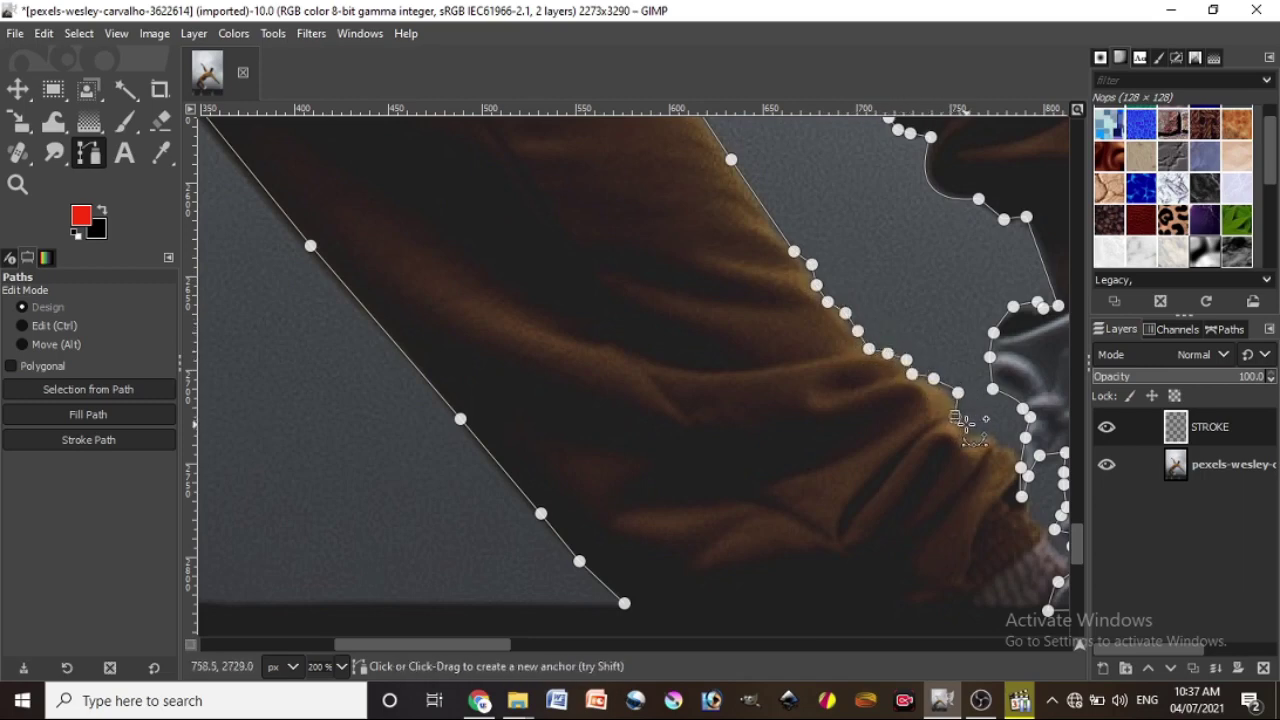
pyautogui.click(987, 433)
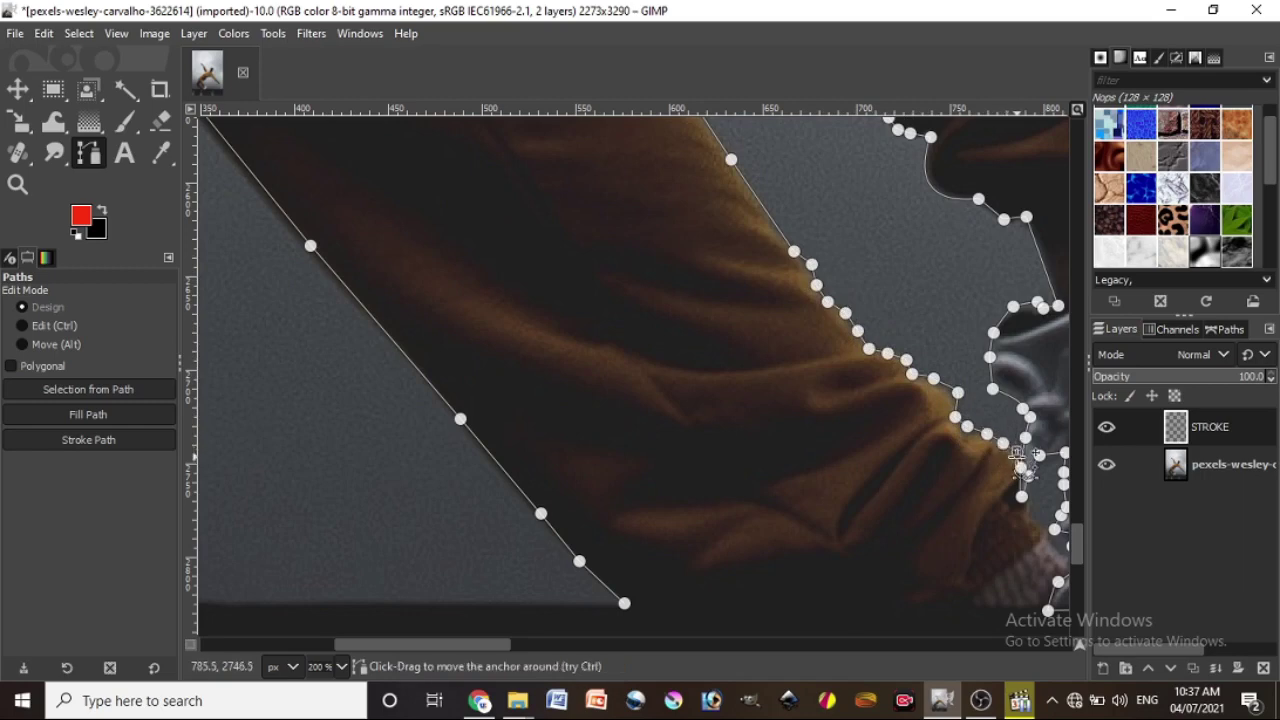
# Scroll to the fur edge and place anchors down along it.
pyautogui.scroll(1, 1071, 580)
pyautogui.scroll(1, 1078, 590)
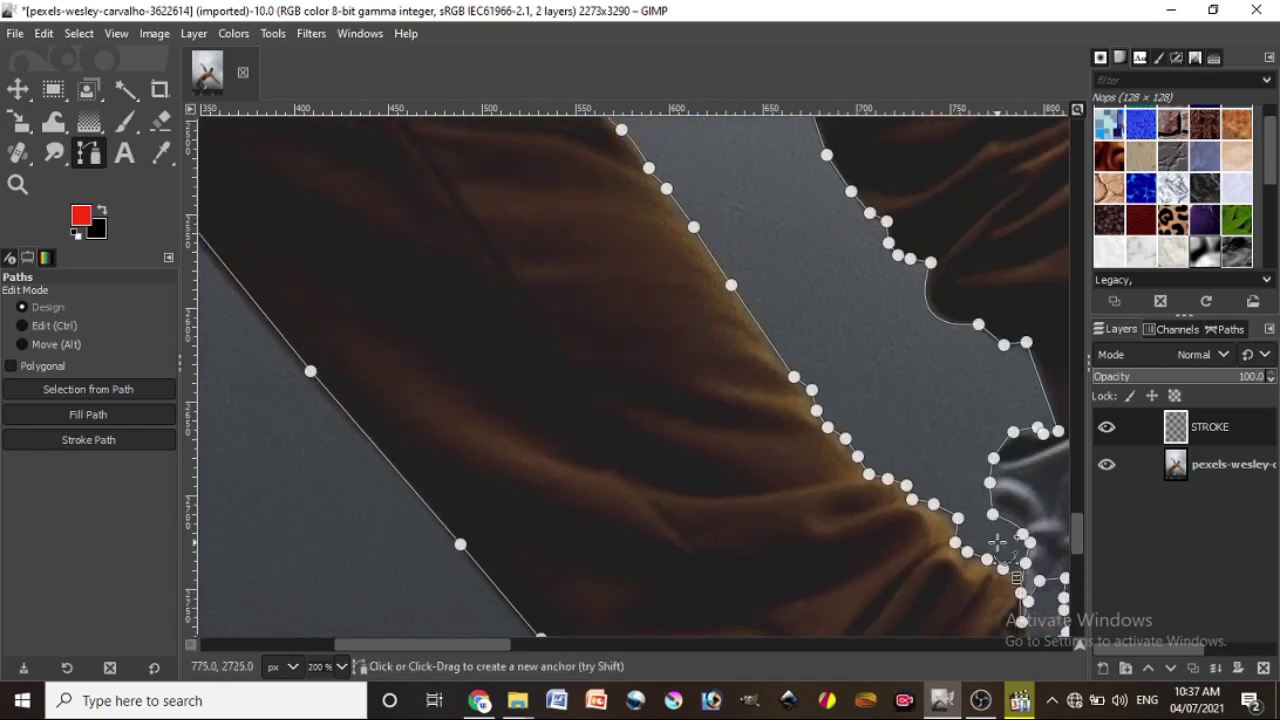
pyautogui.scroll(1, 994, 457)
pyautogui.scroll(2, 914, 623)
pyautogui.hscroll(5, 532, 648)
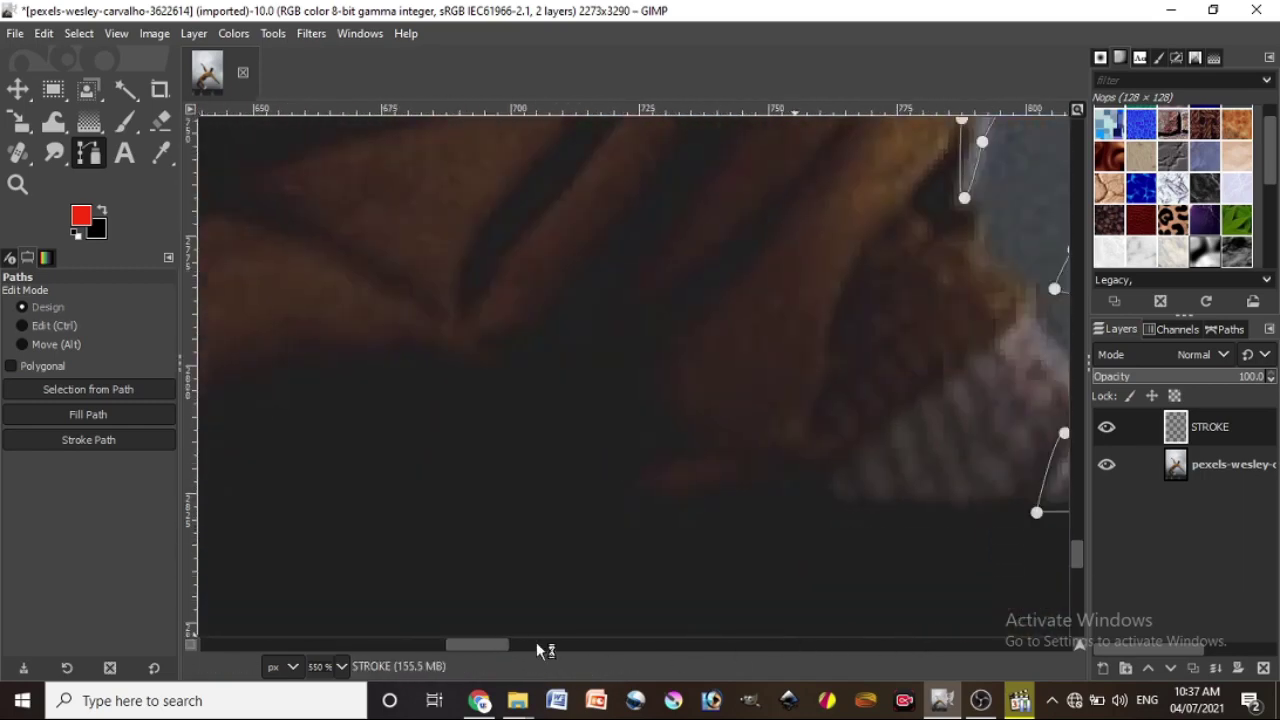
pyautogui.hscroll(-1, 532, 642)
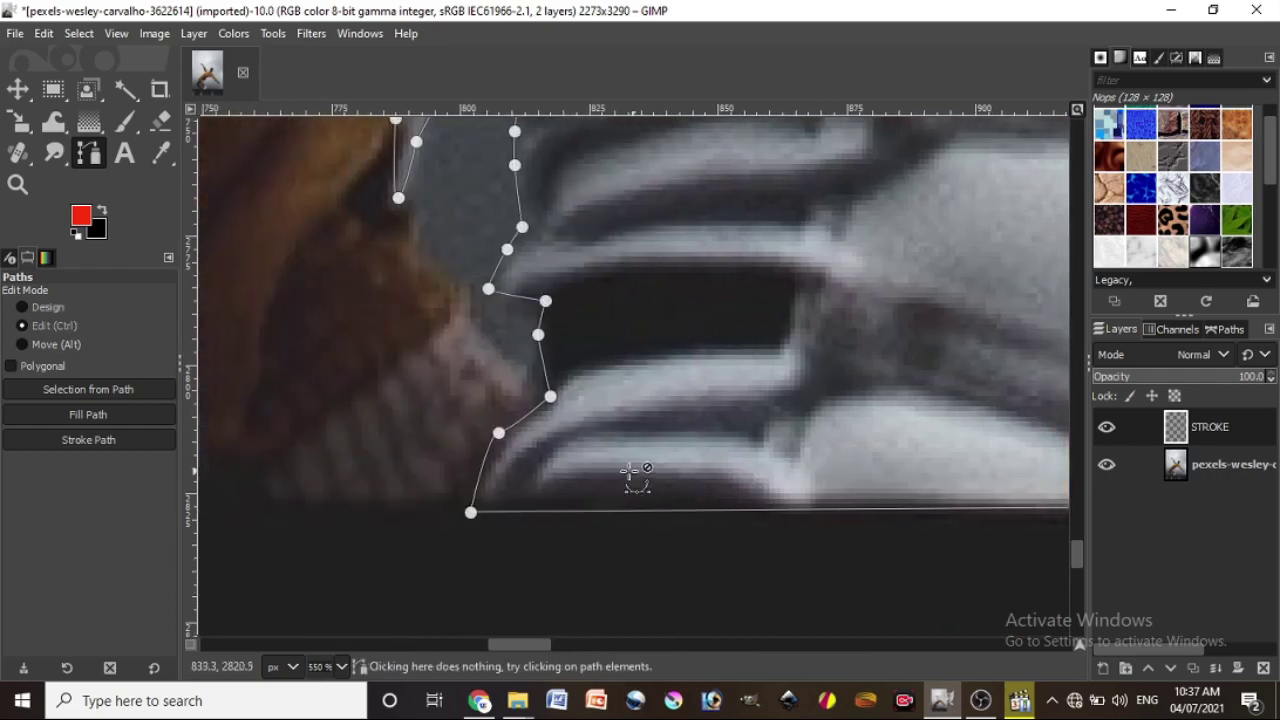
pyautogui.scroll(1, 435, 330)
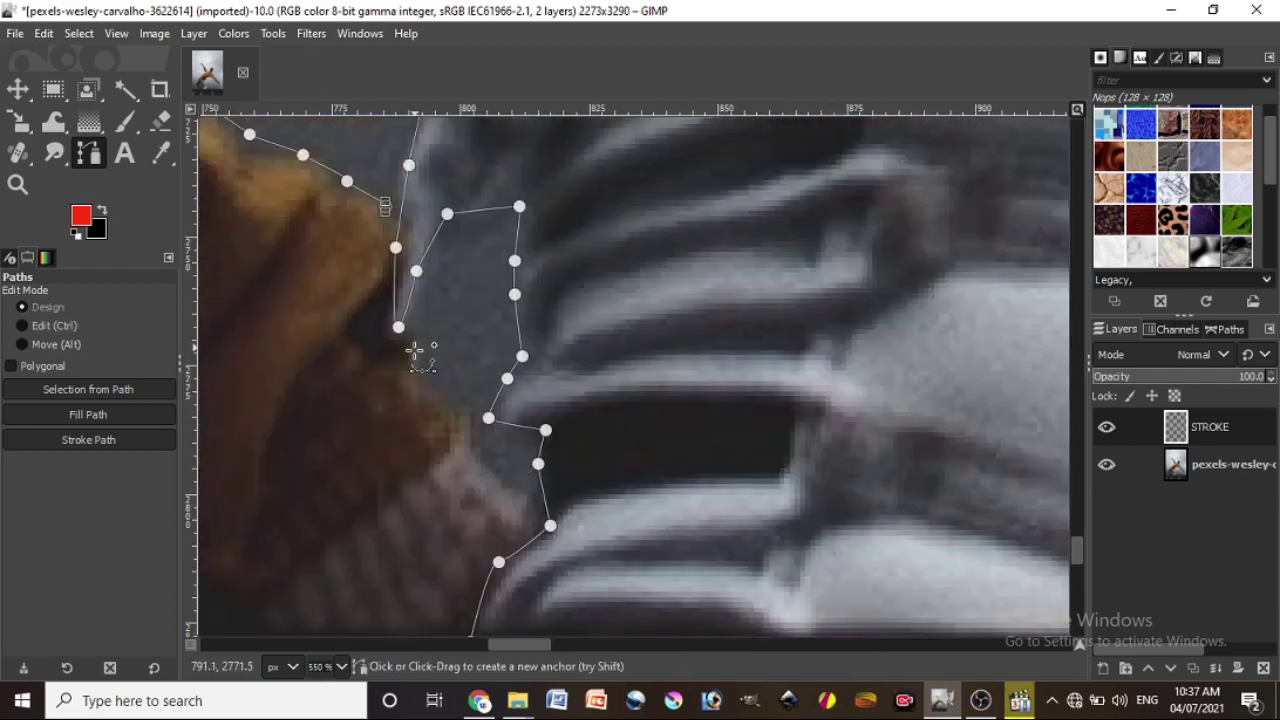
pyautogui.click(385, 227)
pyautogui.click(381, 270)
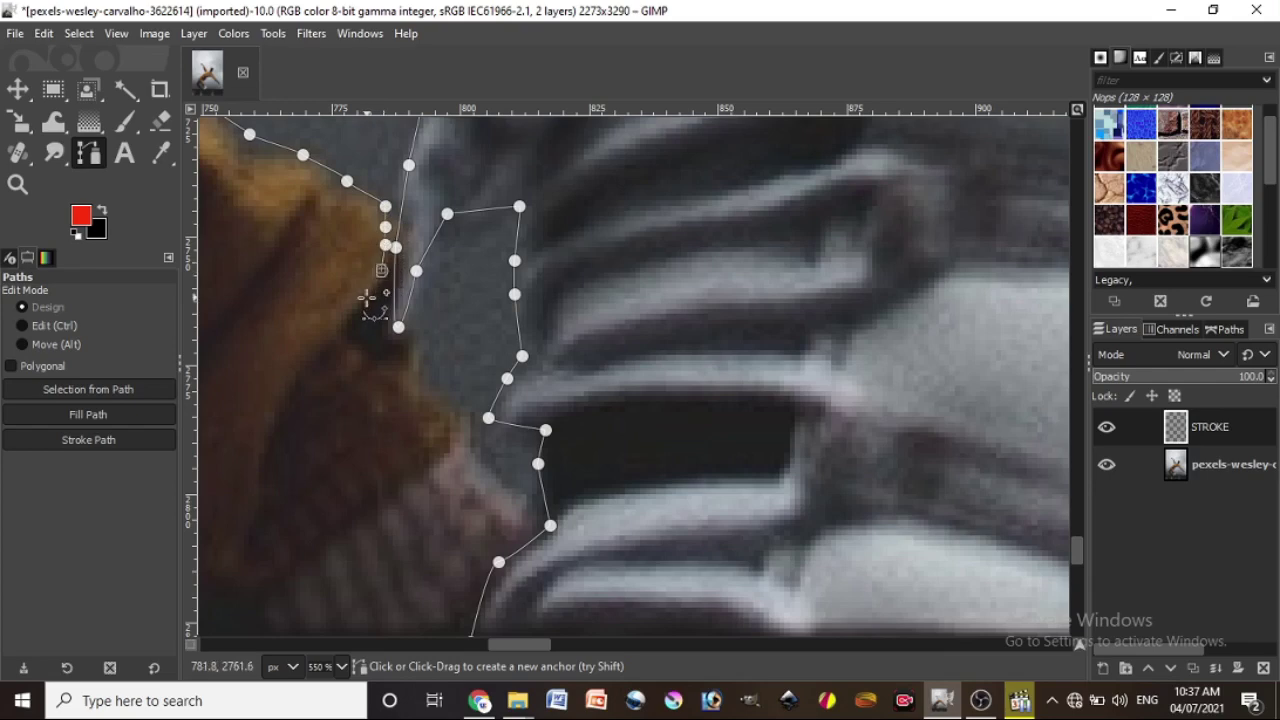
pyautogui.click(344, 320)
pyautogui.click(396, 364)
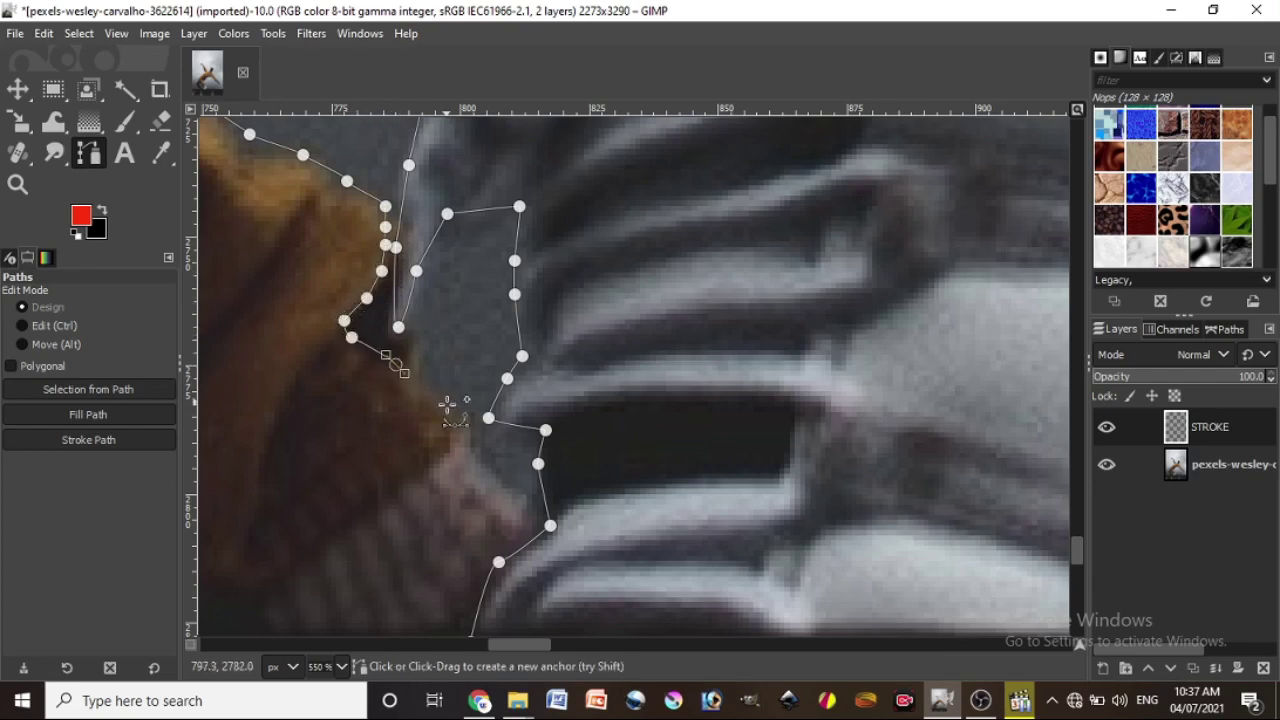
pyautogui.click(443, 400)
pyautogui.click(486, 458)
pyautogui.click(517, 500)
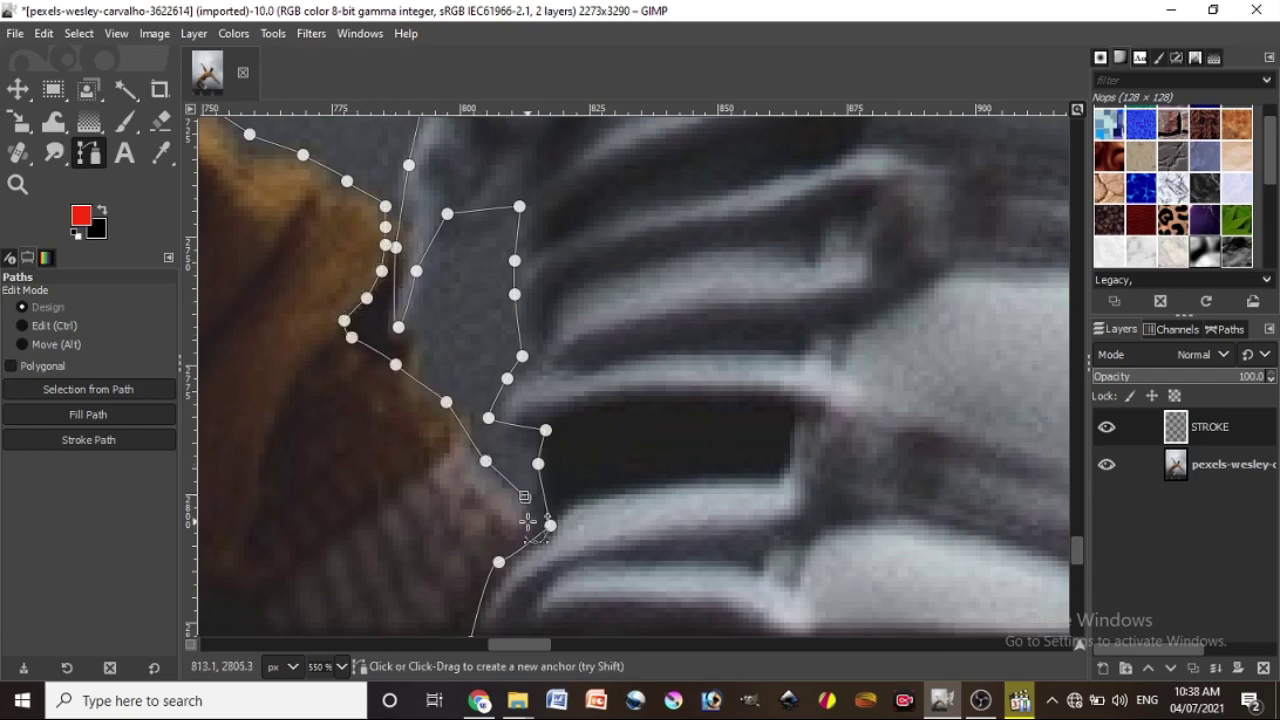
# Bend the path segment to follow the edge and add anchors down toward the bottom.
pyautogui.keyDown('ctrl'); pyautogui.scroll(-1, 540, 522); pyautogui.keyUp('ctrl')
pyautogui.keyDown('ctrl'); pyautogui.scroll(-1, 540, 522); pyautogui.keyUp('ctrl')
pyautogui.keyDown('ctrl'); pyautogui.scroll(-1, 540, 522); pyautogui.keyUp('ctrl')
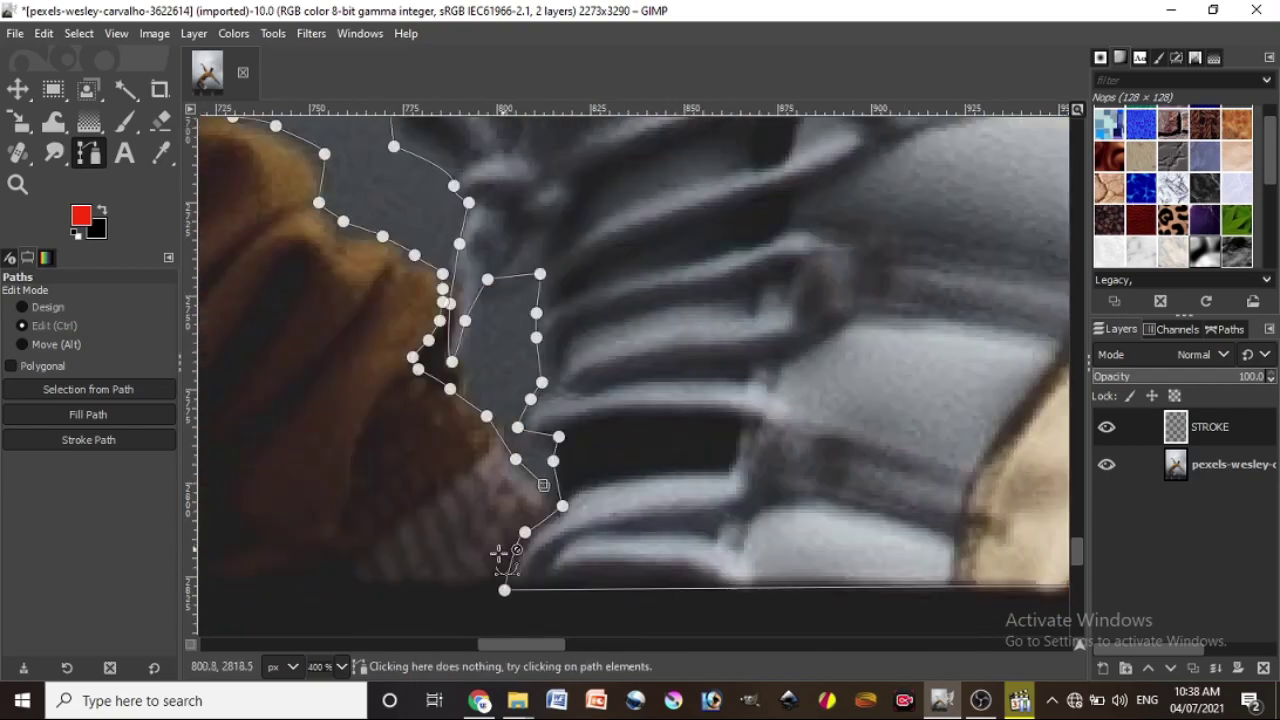
pyautogui.keyDown('ctrl'); pyautogui.scroll(2, 530, 520); pyautogui.keyUp('ctrl')
pyautogui.moveTo(532, 514); pyautogui.dragTo(504, 526)
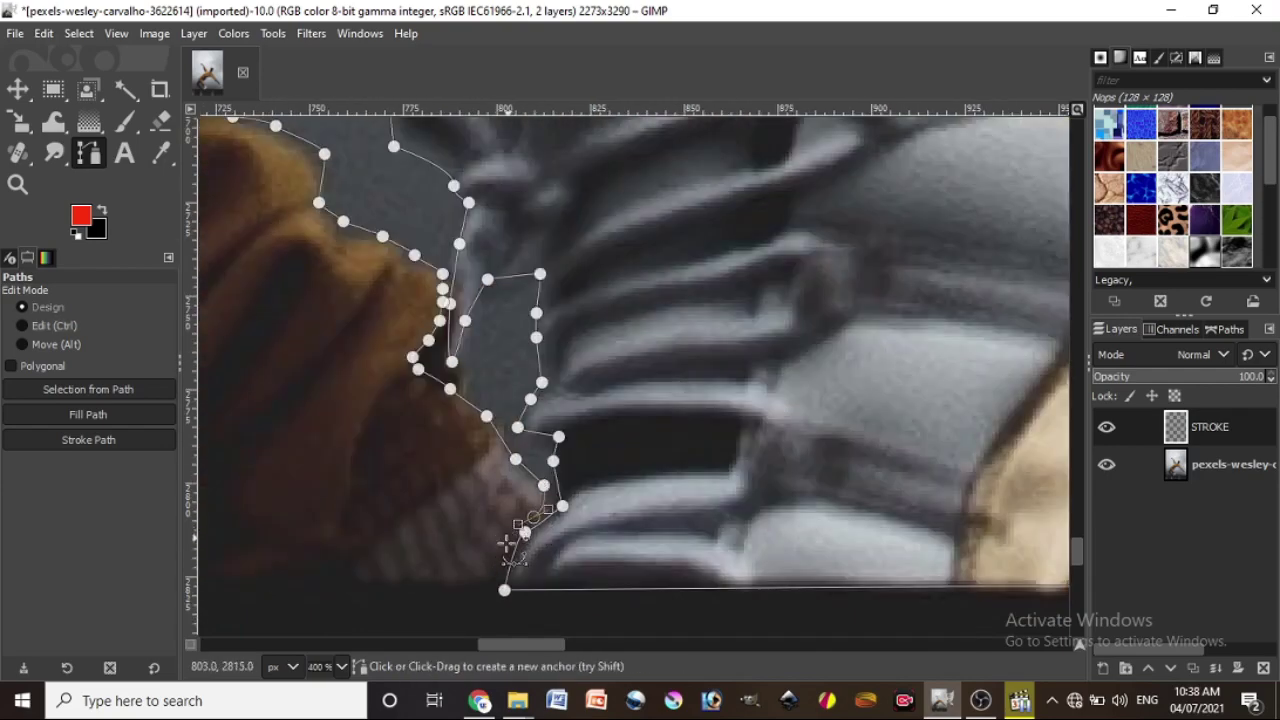
pyautogui.click(505, 545)
pyautogui.click(489, 566)
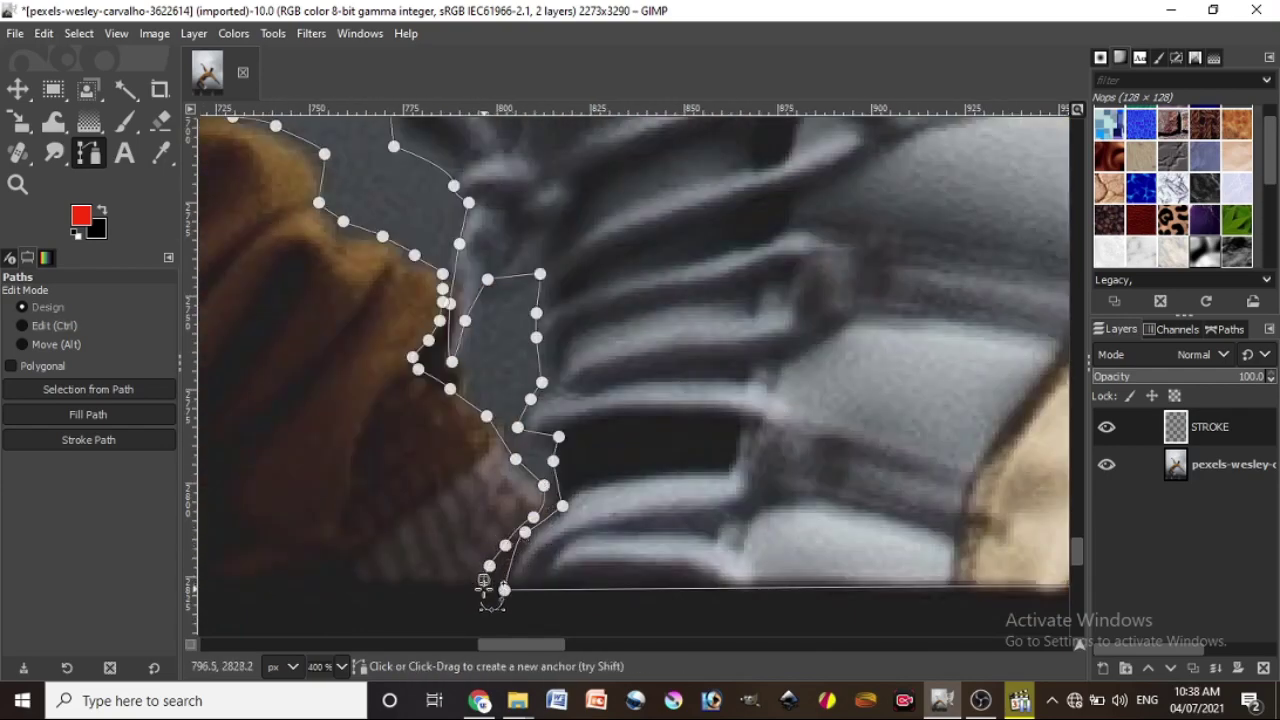
pyautogui.click(483, 580)
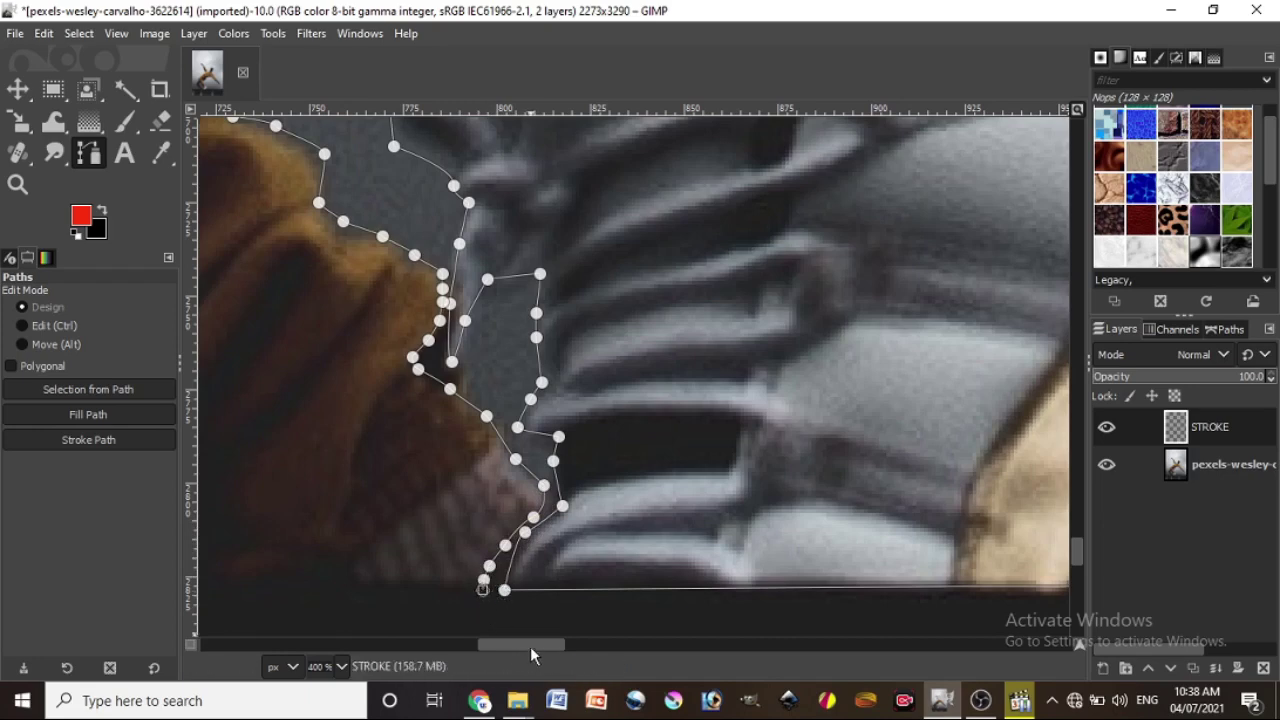
# Join the last anchor to the starting point to close the outline, then zoom out.
pyautogui.moveTo(530, 645); pyautogui.dragTo(470, 645)
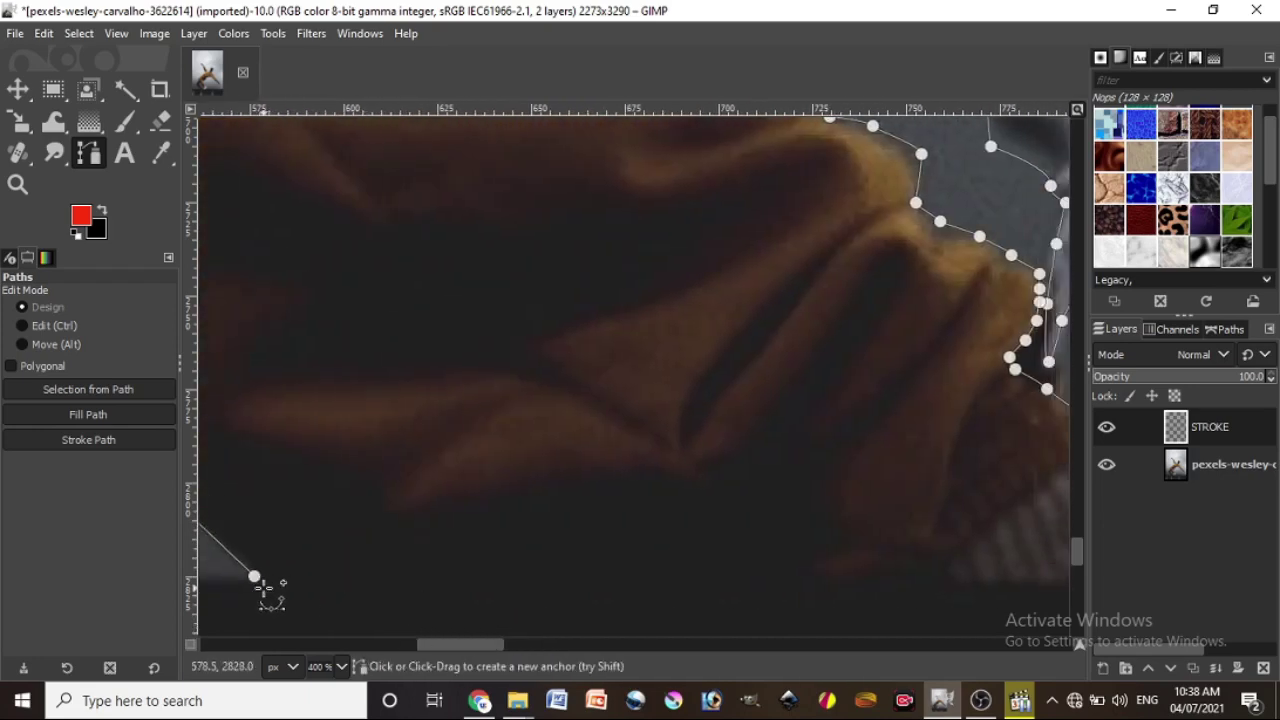
pyautogui.keyDown('ctrl'); pyautogui.click(255, 577); pyautogui.keyUp('ctrl')
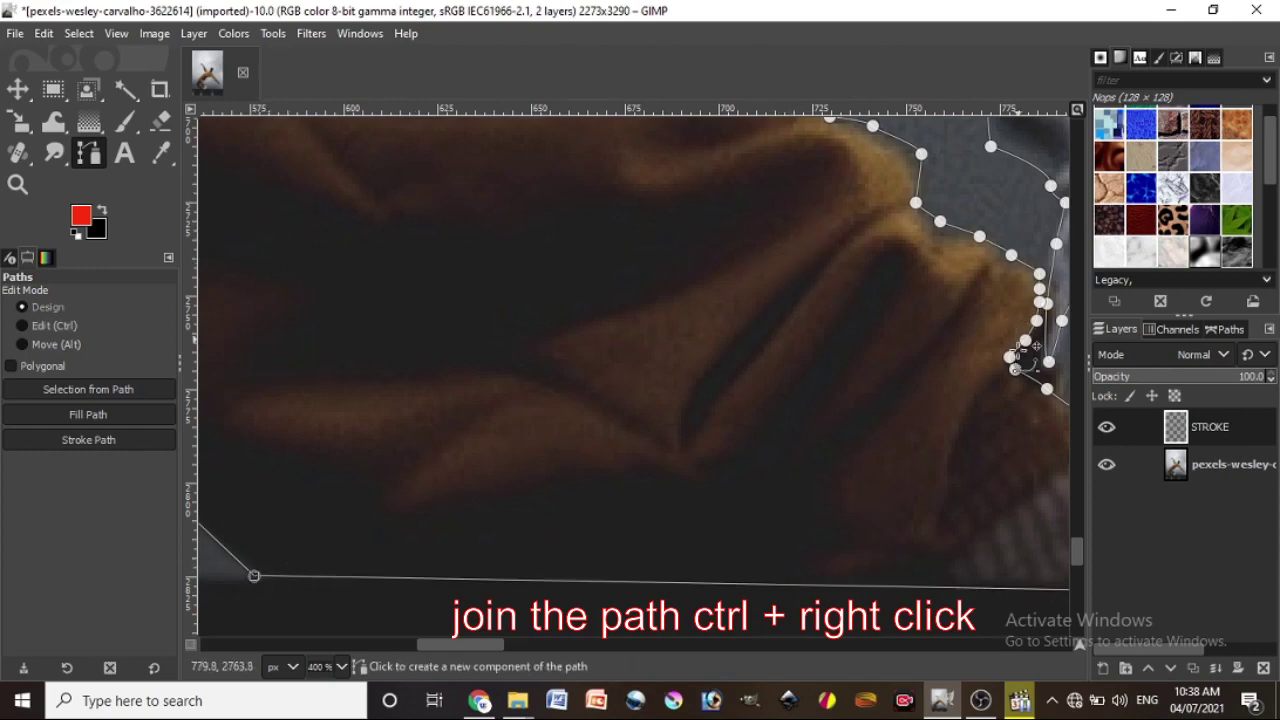
pyautogui.keyDown('ctrl'); pyautogui.scroll(-3, 1025, 360); pyautogui.keyUp('ctrl')
pyautogui.keyDown('ctrl'); pyautogui.scroll(-1, 905, 350); pyautogui.keyUp('ctrl')
pyautogui.keyDown('ctrl'); pyautogui.scroll(-1, 866, 346); pyautogui.keyUp('ctrl')
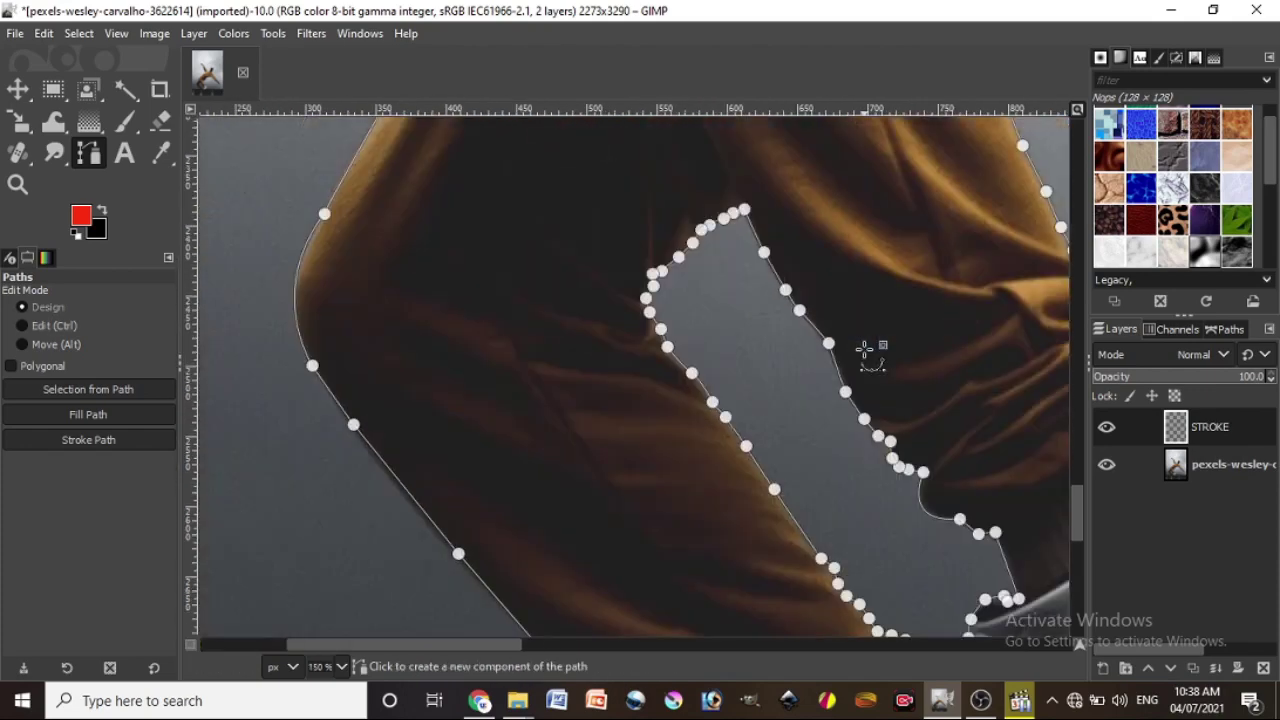
pyautogui.keyDown('ctrl'); pyautogui.scroll(-2, 866, 346); pyautogui.keyUp('ctrl')
pyautogui.keyDown('ctrl'); pyautogui.scroll(-1, 866, 346); pyautogui.keyUp('ctrl')
pyautogui.keyDown('ctrl'); pyautogui.scroll(-1, 864, 348); pyautogui.keyUp('ctrl')
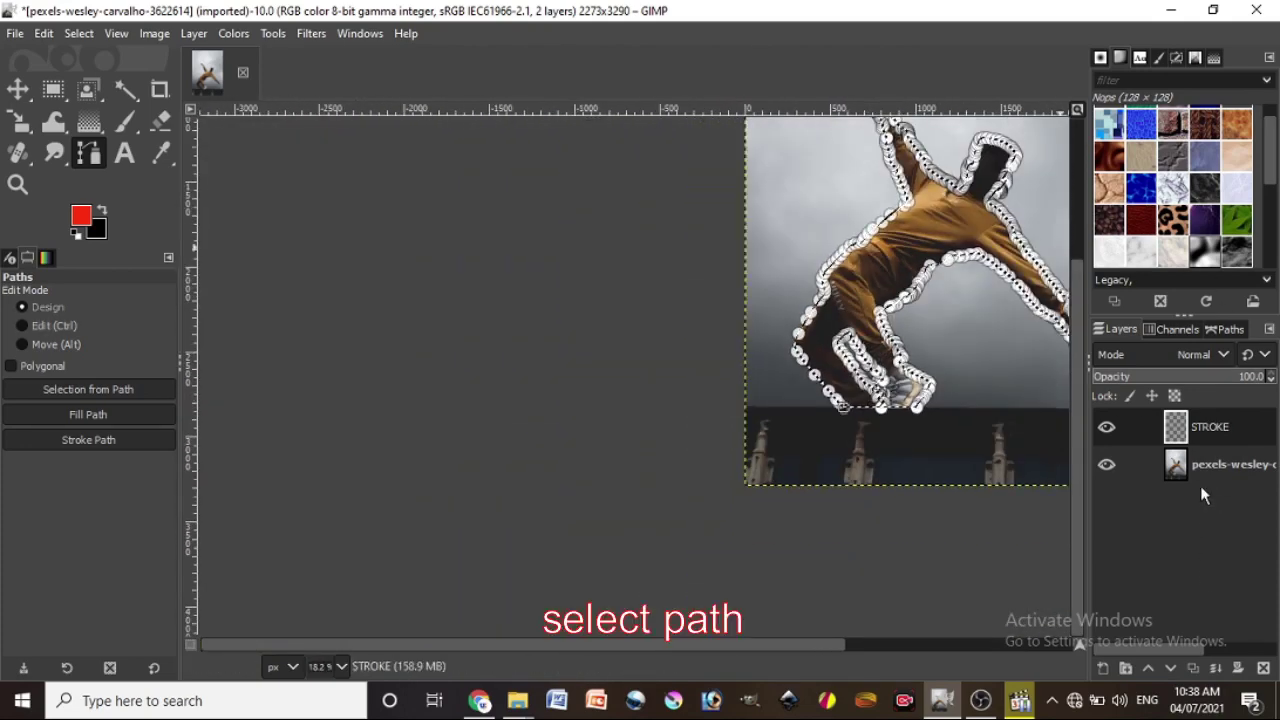
# Stroke the dancer's outline path onto the STROKE layer as a 15 pt antialiased red line.
pyautogui.click(1225, 329)
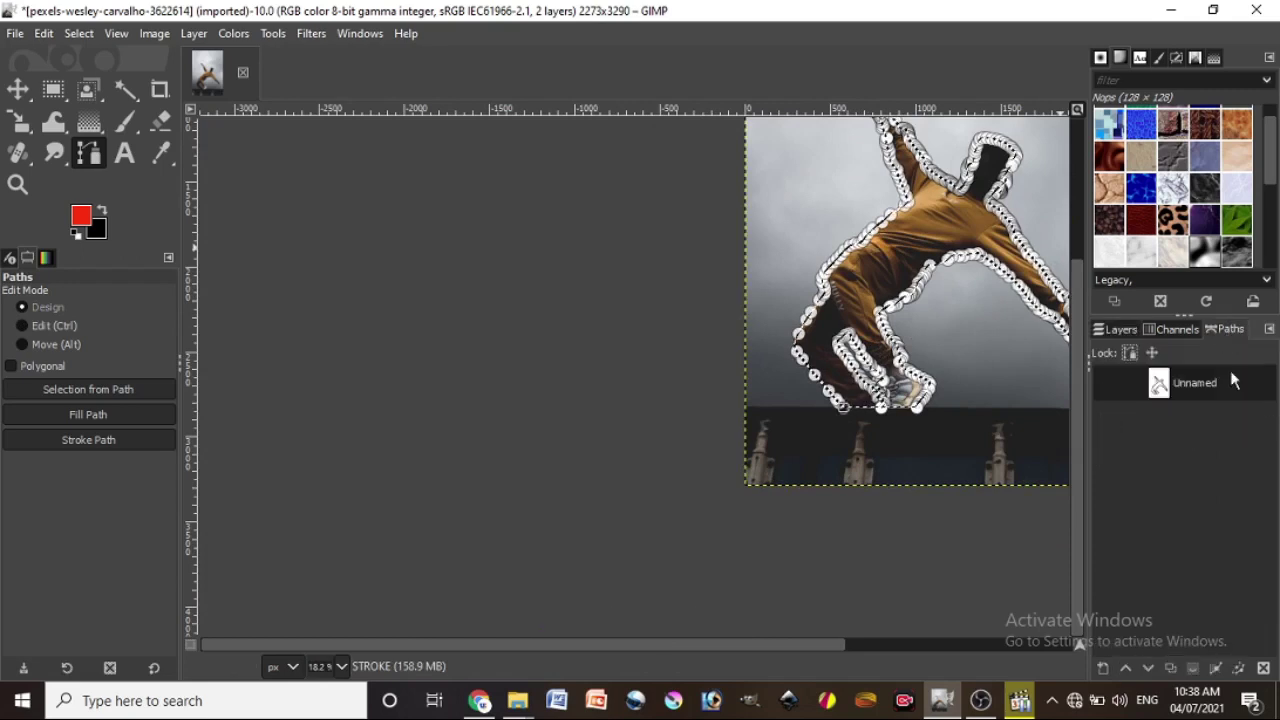
pyautogui.click(1237, 672)
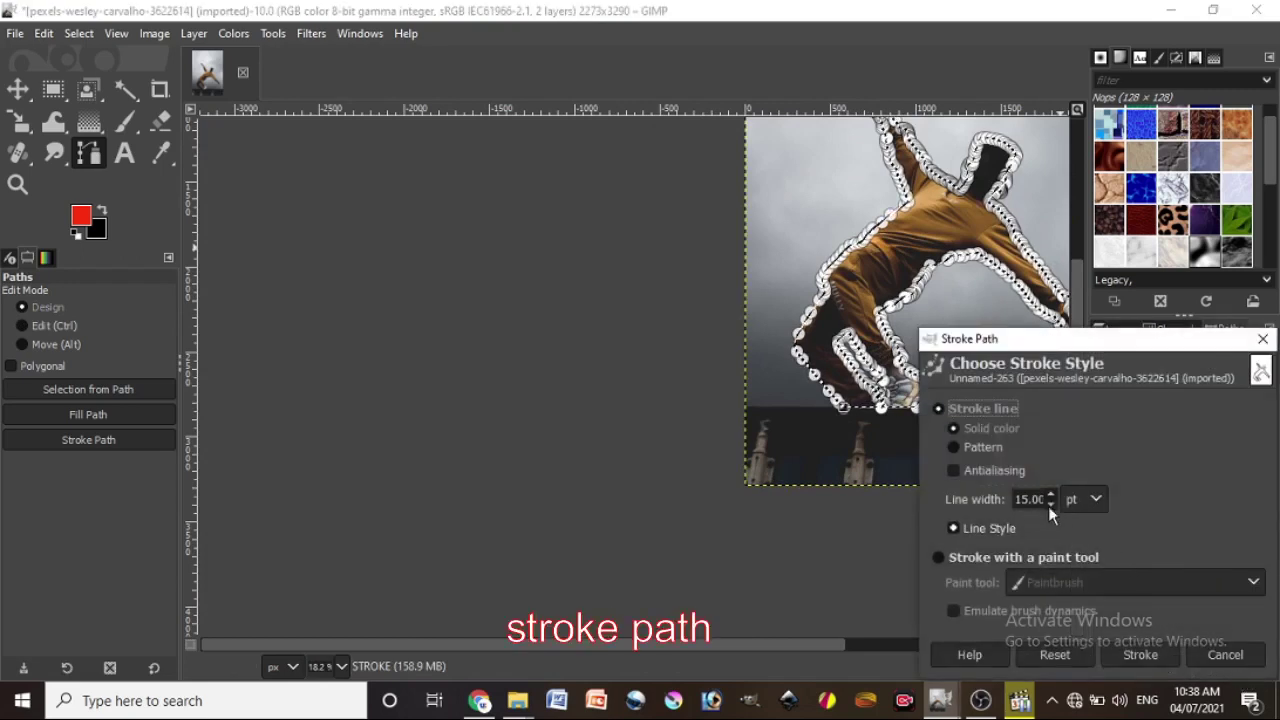
pyautogui.click(954, 469)
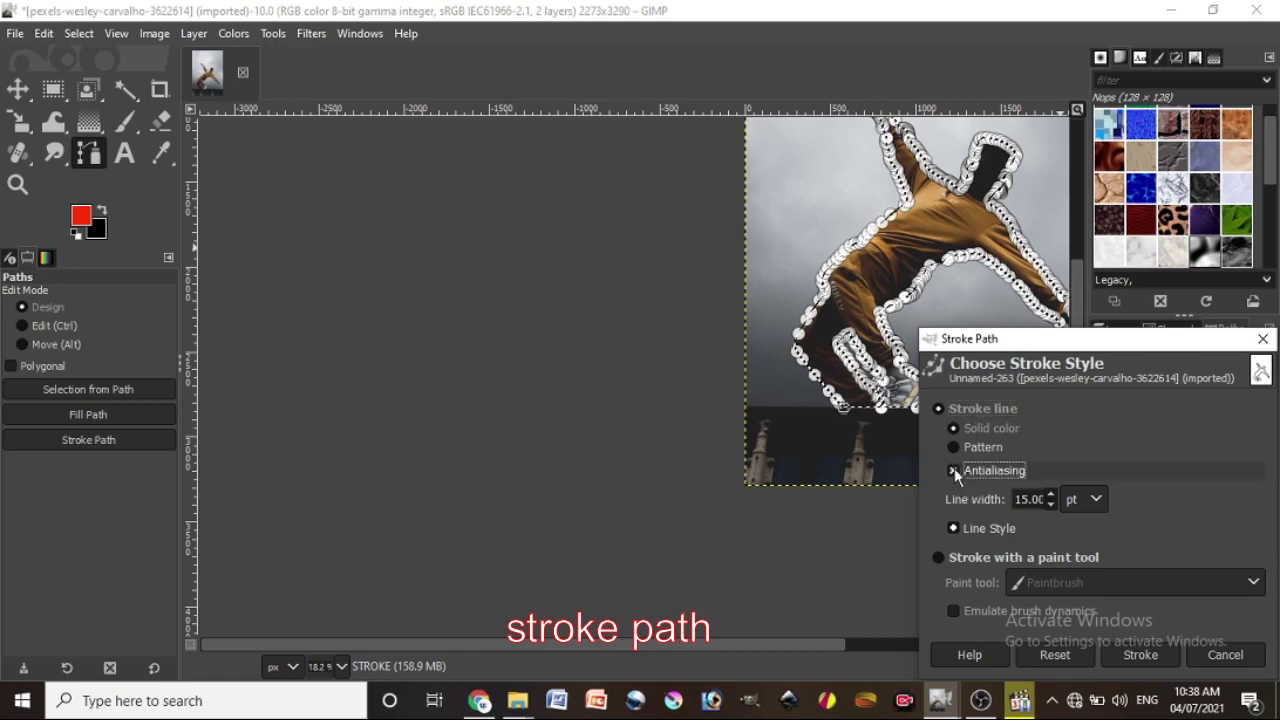
pyautogui.click(995, 531)
pyautogui.click(1120, 654)
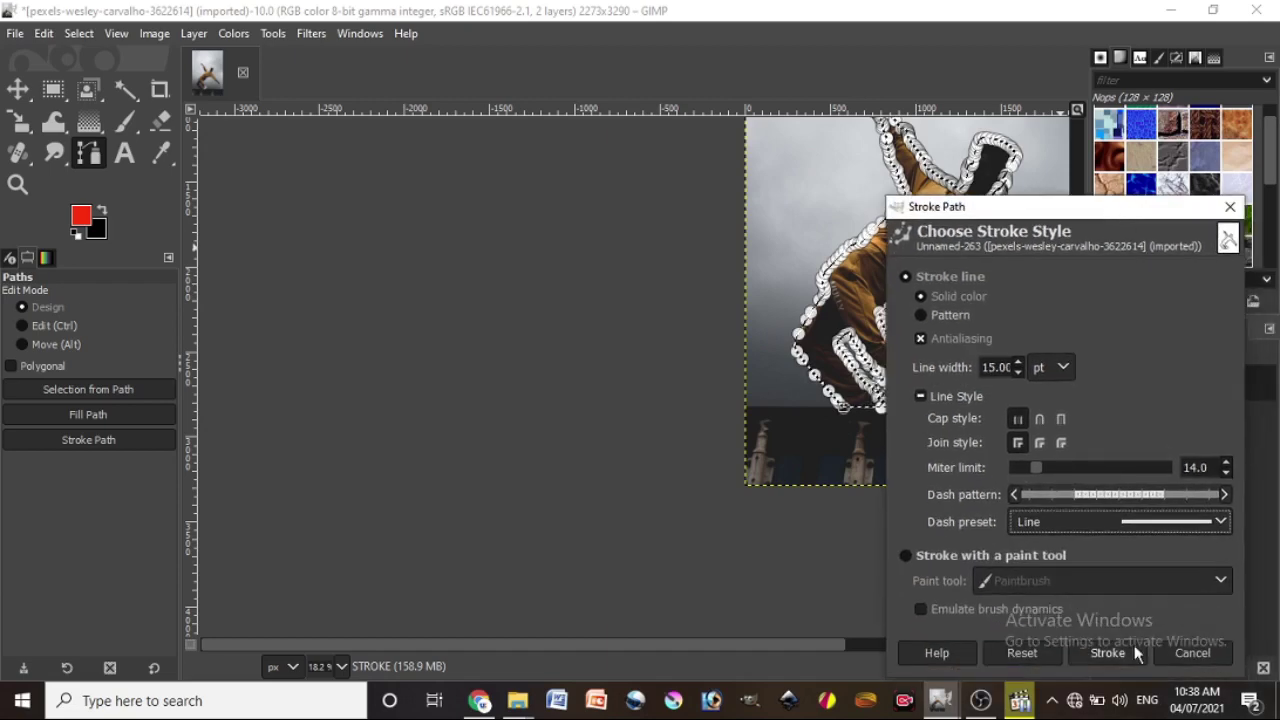
pyautogui.click(1132, 652)
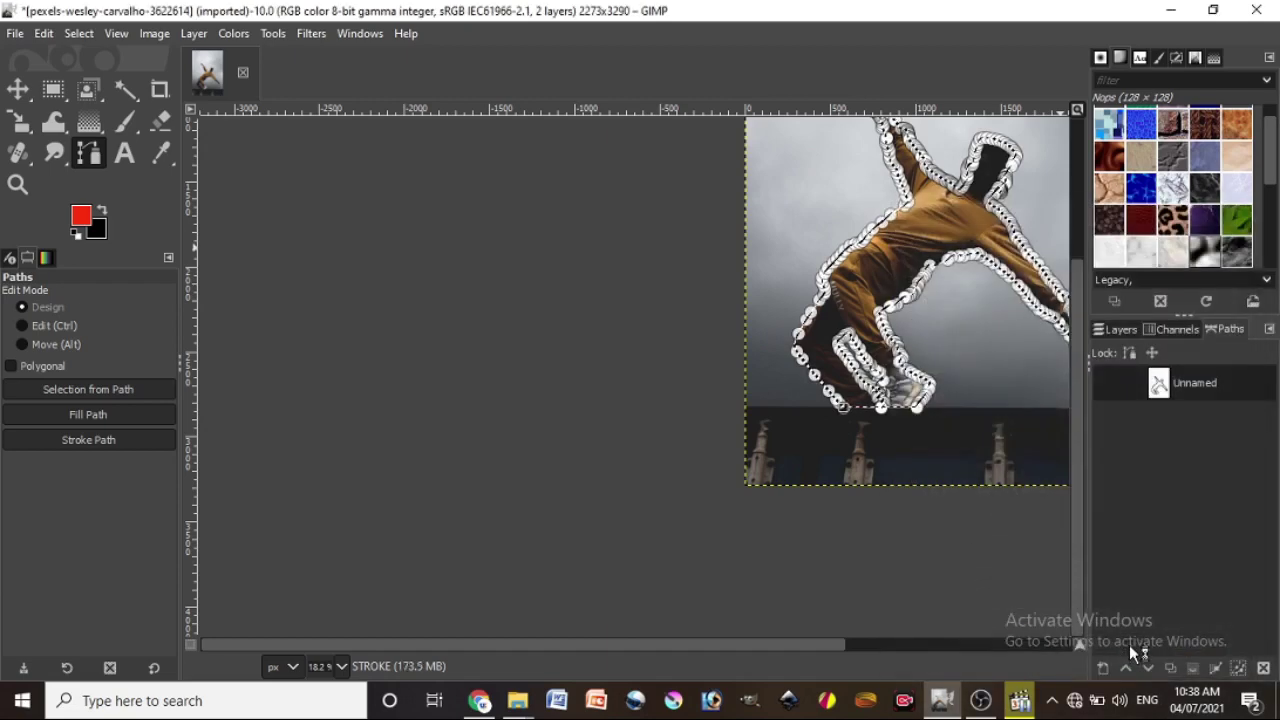
# Clear the selection, switch to the Move tool and return to the layer list.
pyautogui.click(75, 33)
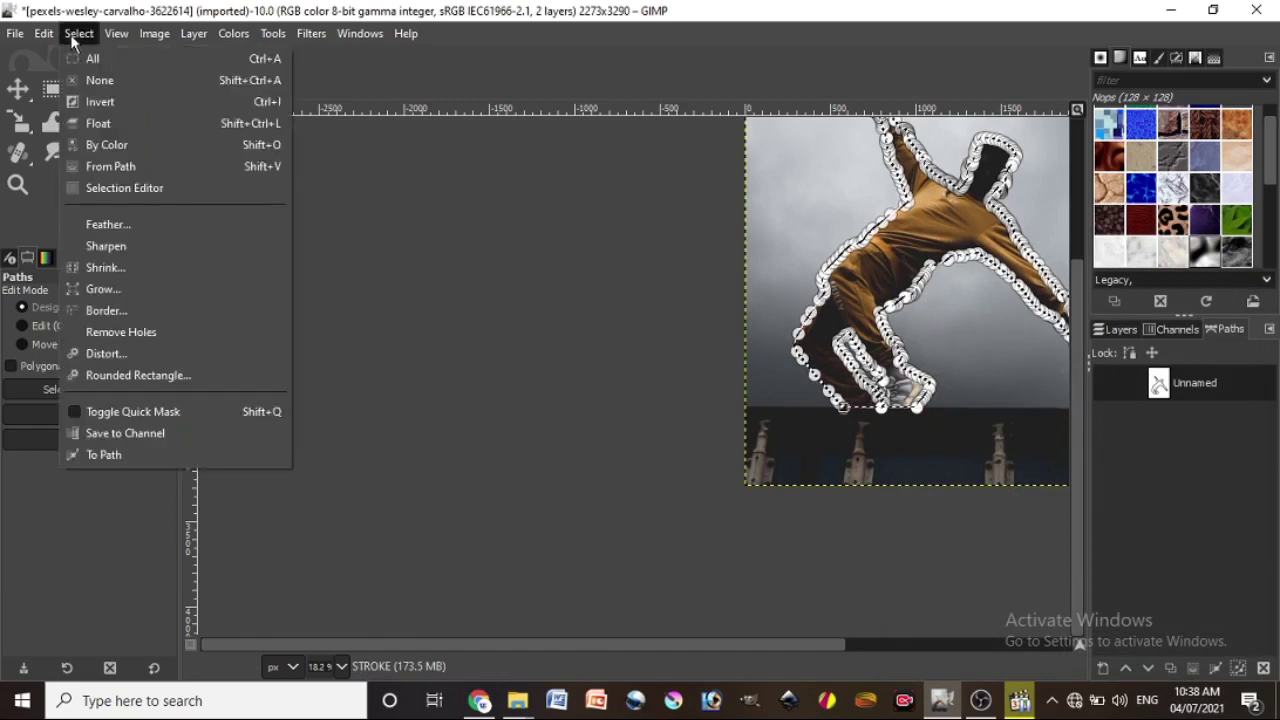
pyautogui.click(96, 79)
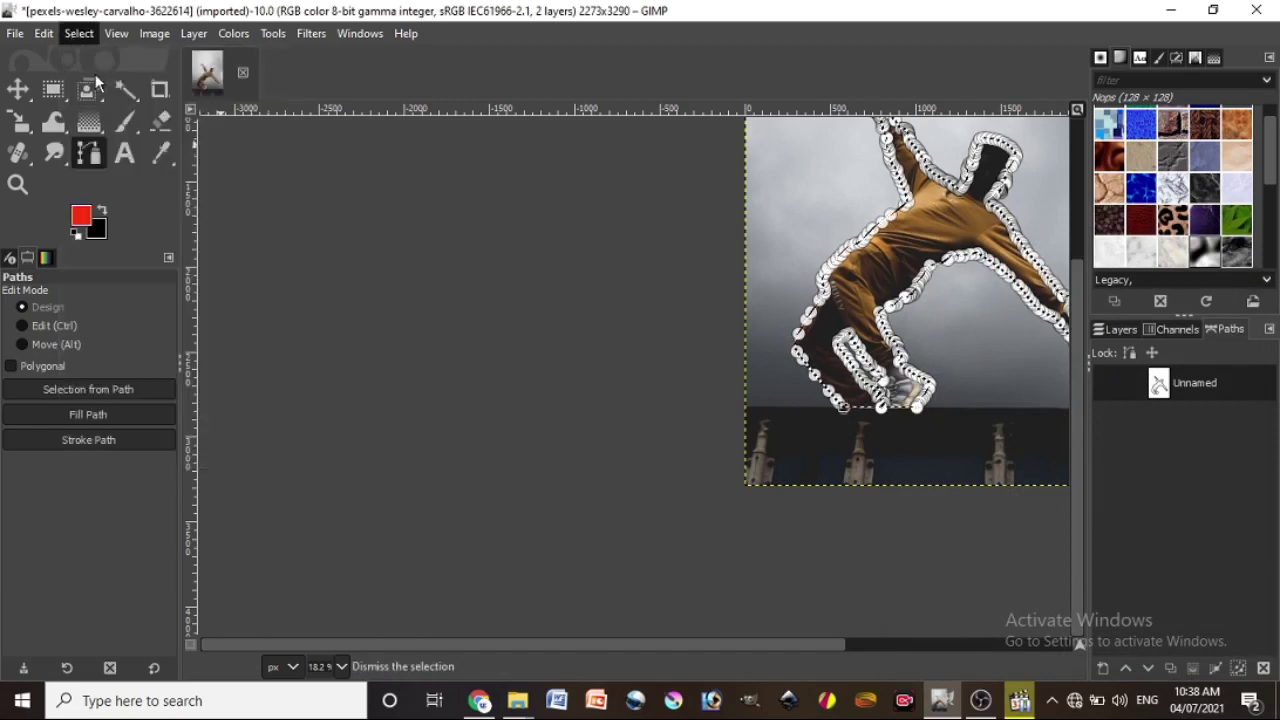
pyautogui.press('m')
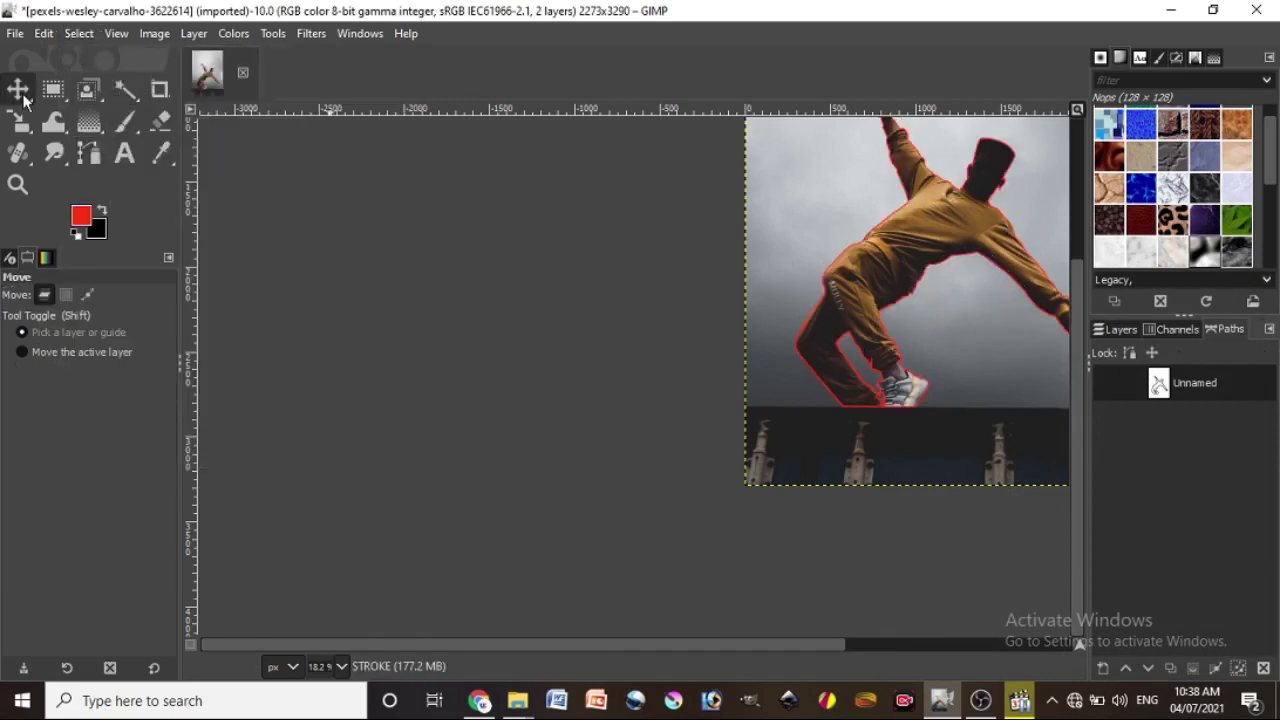
pyautogui.click(1122, 328)
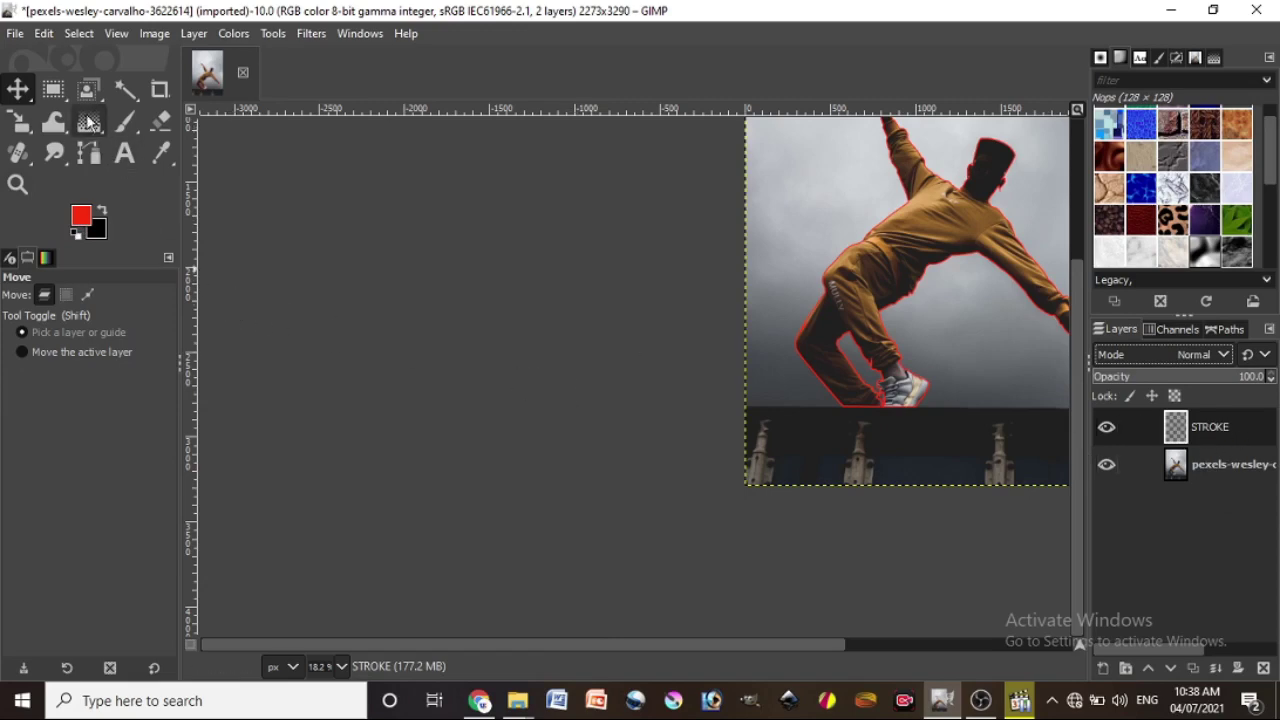
# Add a new layer above STROKE, first named STROKR, then rename it to 1.
pyautogui.click(1104, 667)
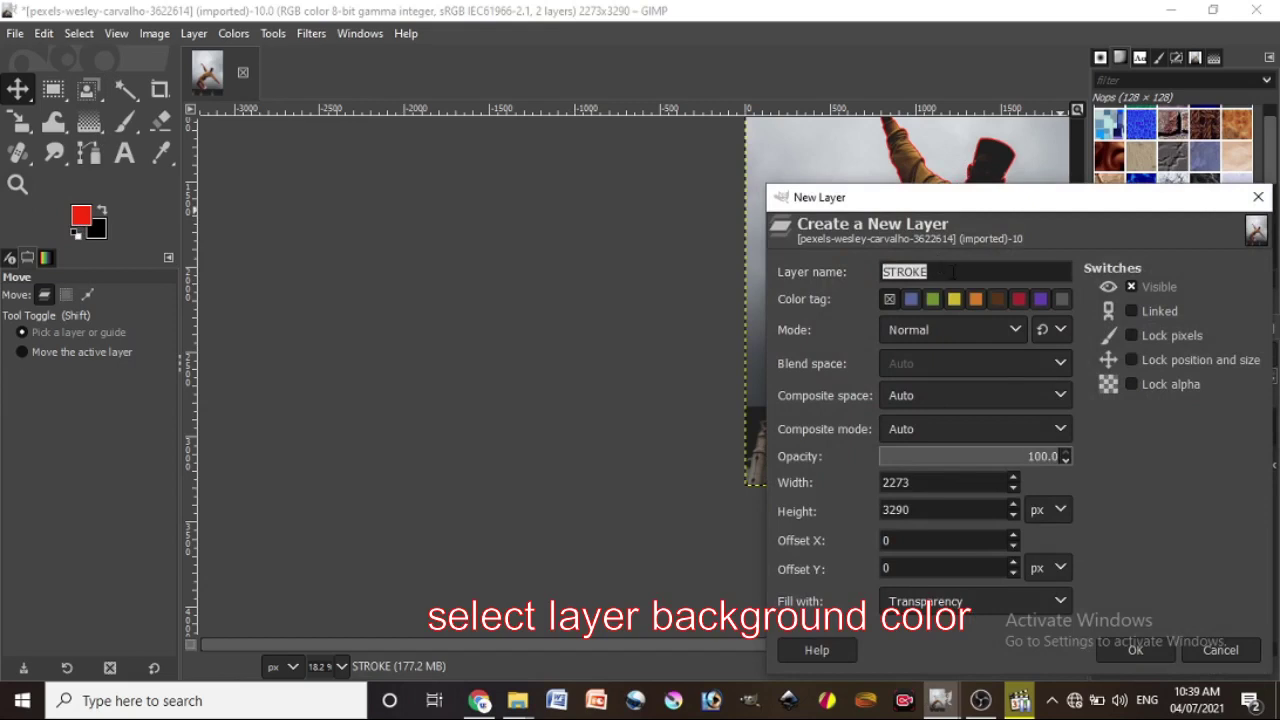
pyautogui.click(952, 272)
pyautogui.press('BackSpace')
pyautogui.press('BackSpace')
pyautogui.press('BackSpace')
pyautogui.write('T')
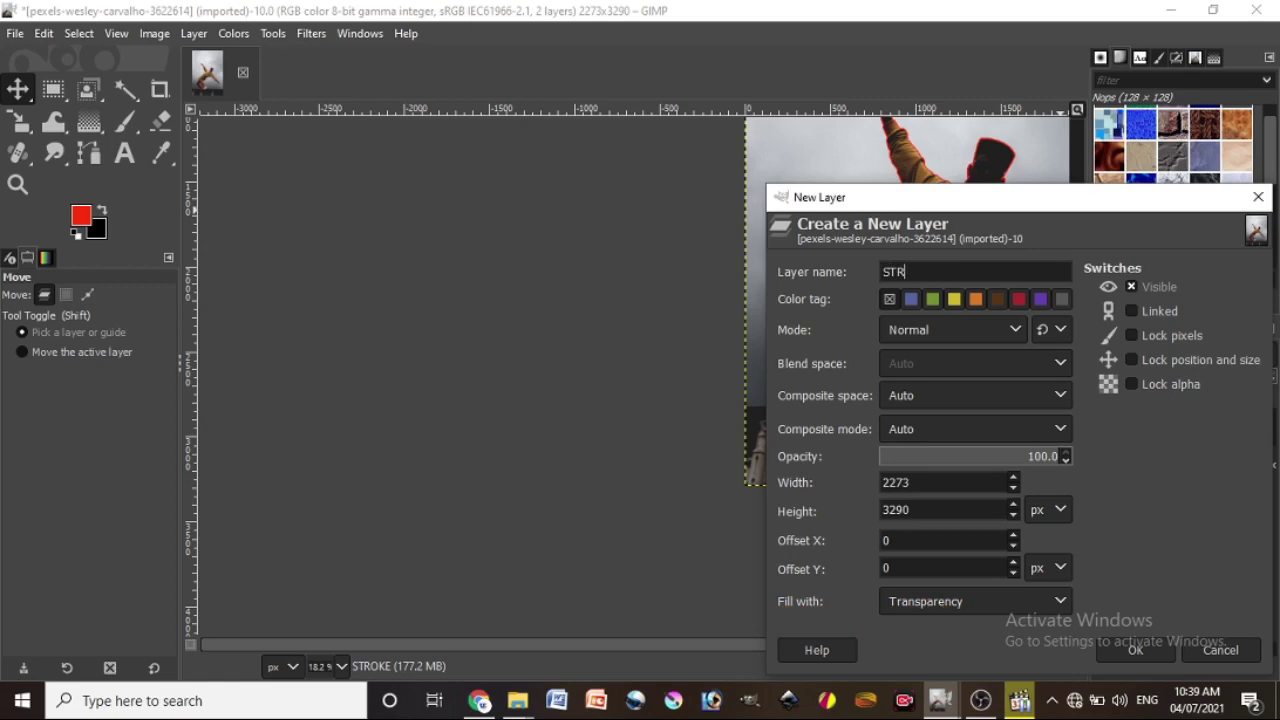
pyautogui.click(1135, 650)
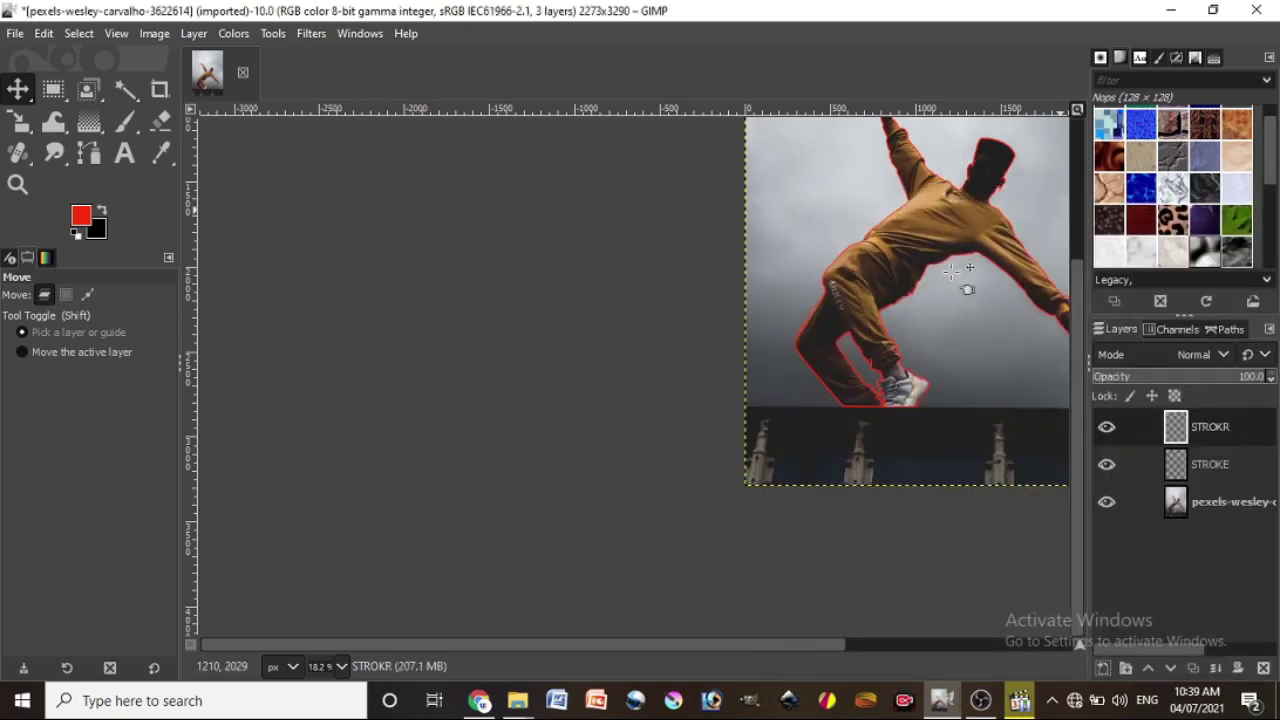
pyautogui.doubleClick(1194, 430)
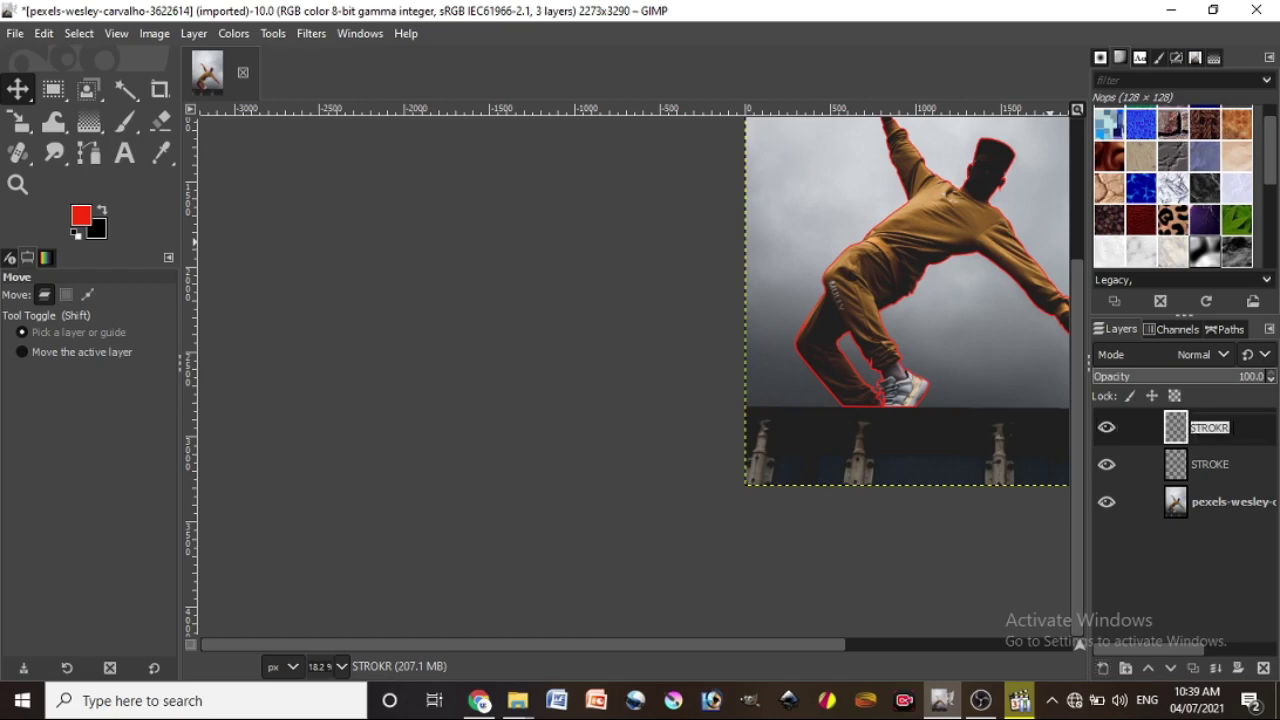
pyautogui.write('1')
pyautogui.press('Return')
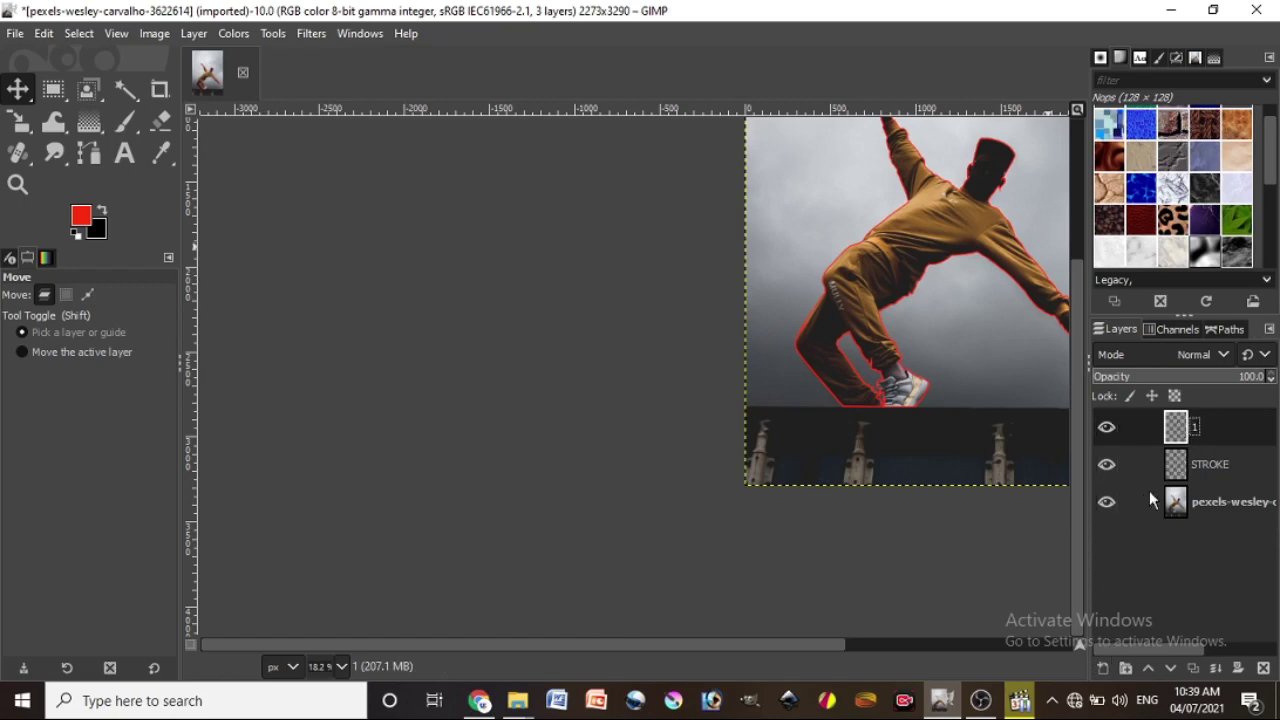
# Replace layer 1 with a new black background-filled layer 1 and move STROKE above it.
pyautogui.rightClick(1175, 432)
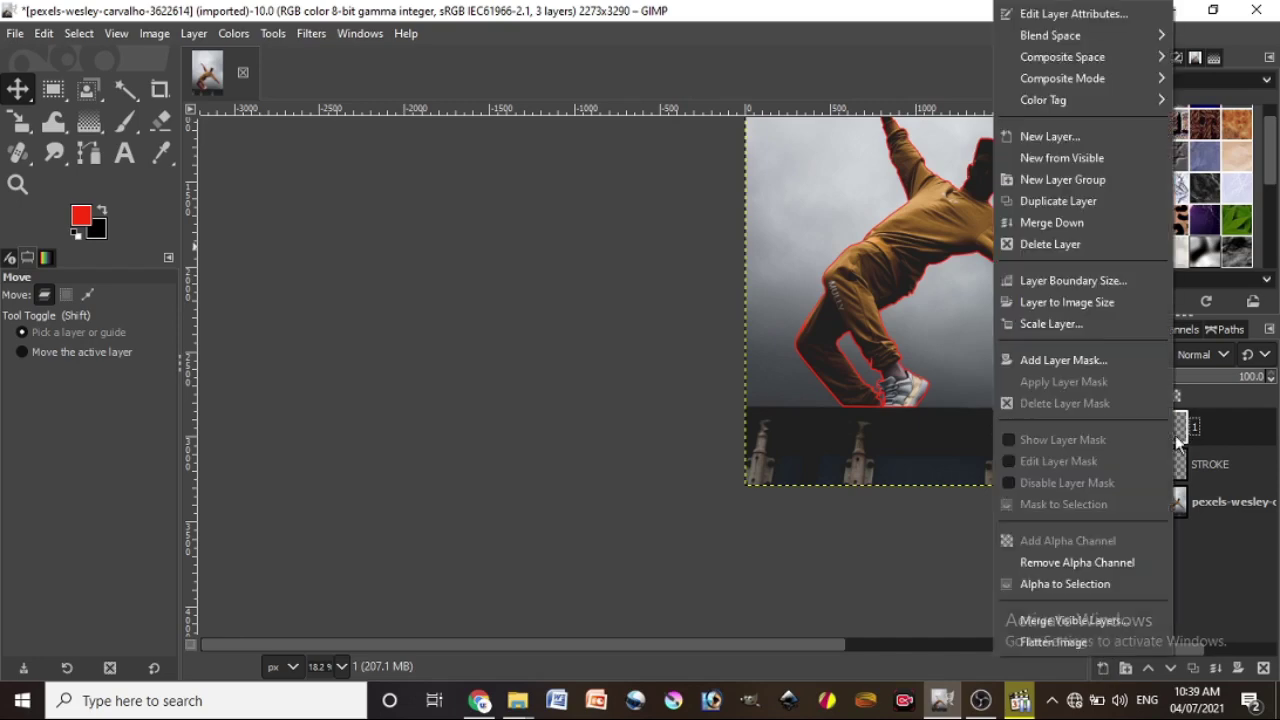
pyautogui.click(1068, 246)
pyautogui.click(1103, 668)
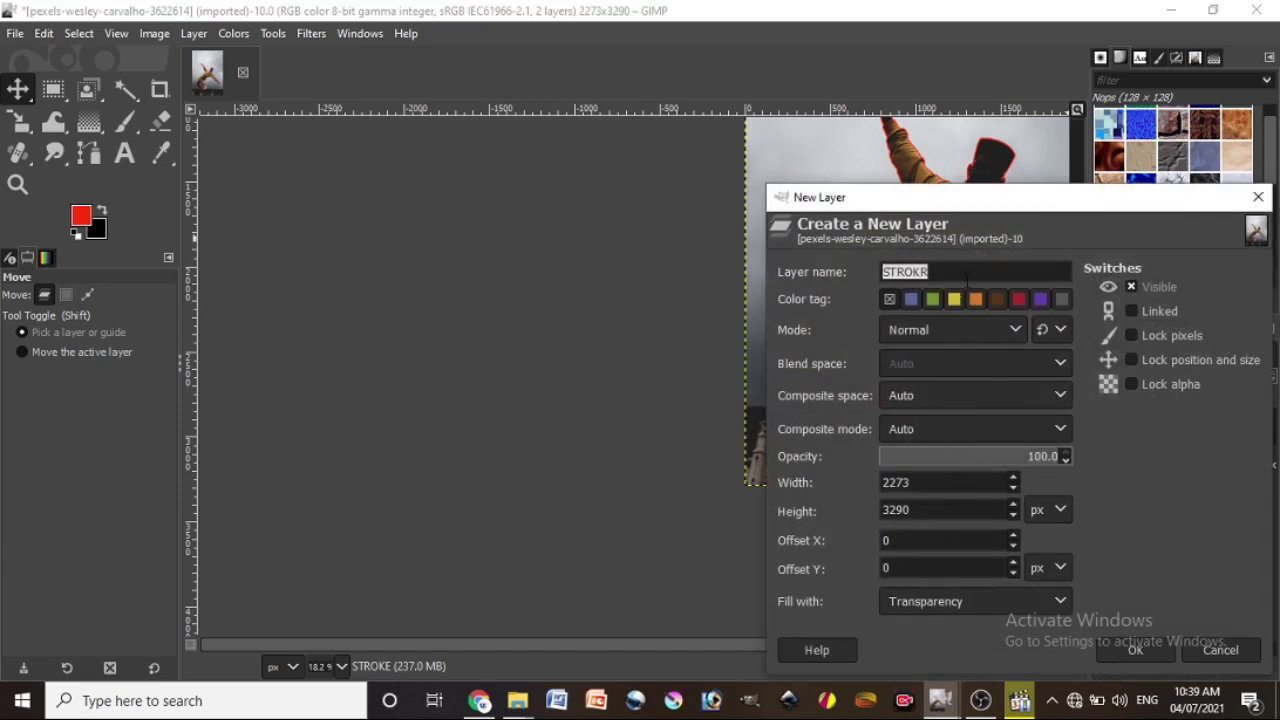
pyautogui.write('1')
pyautogui.click(936, 598)
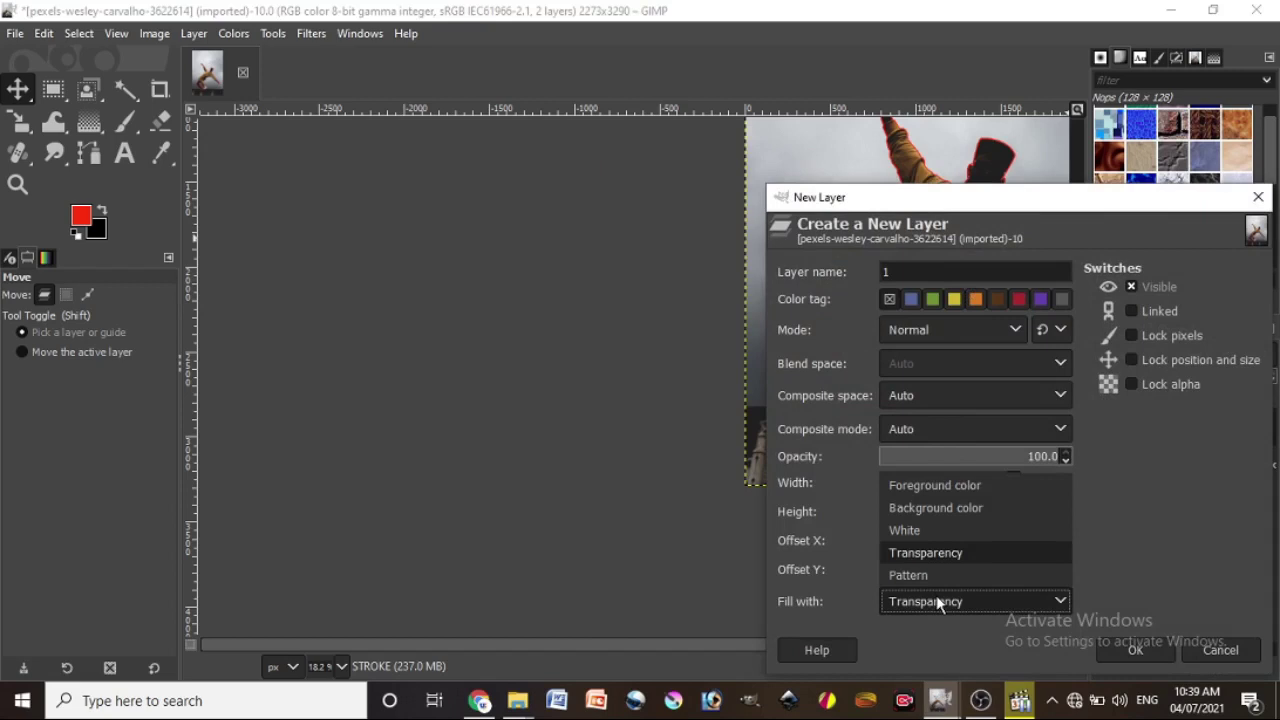
pyautogui.click(940, 507)
pyautogui.click(1136, 650)
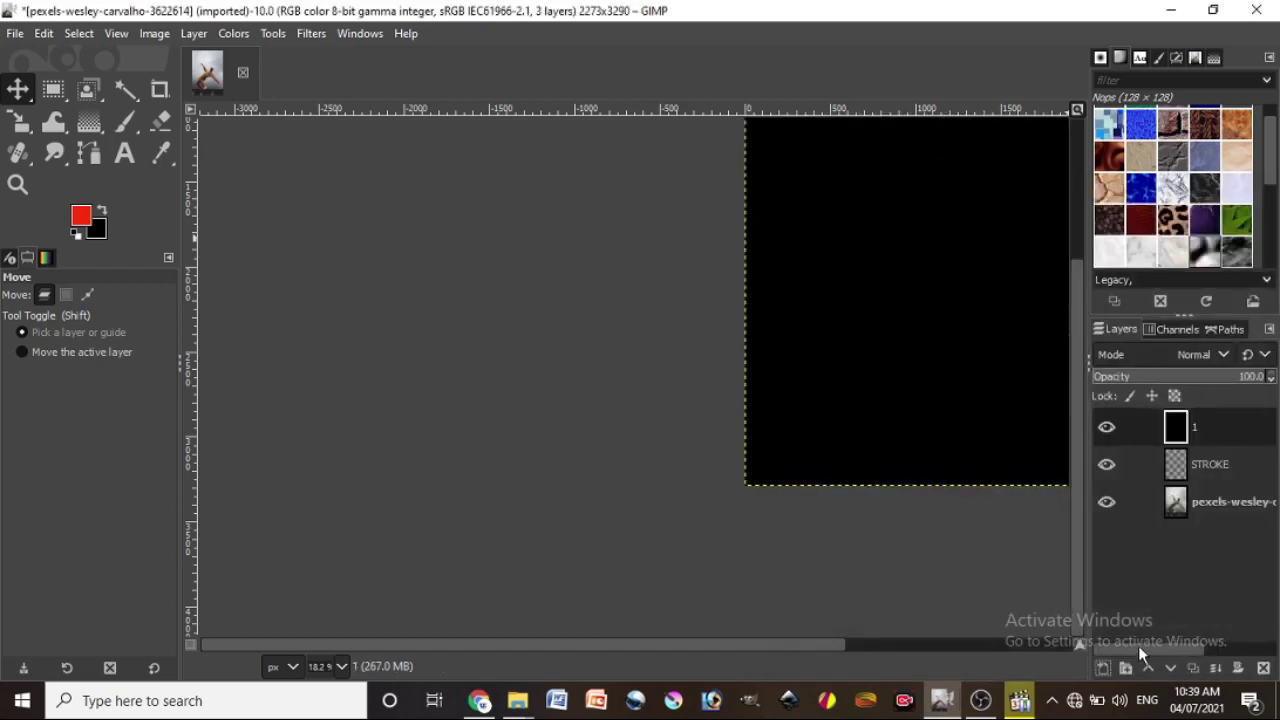
pyautogui.doubleClick(1208, 464)
pyautogui.moveTo(1196, 452); pyautogui.dragTo(1196, 418)
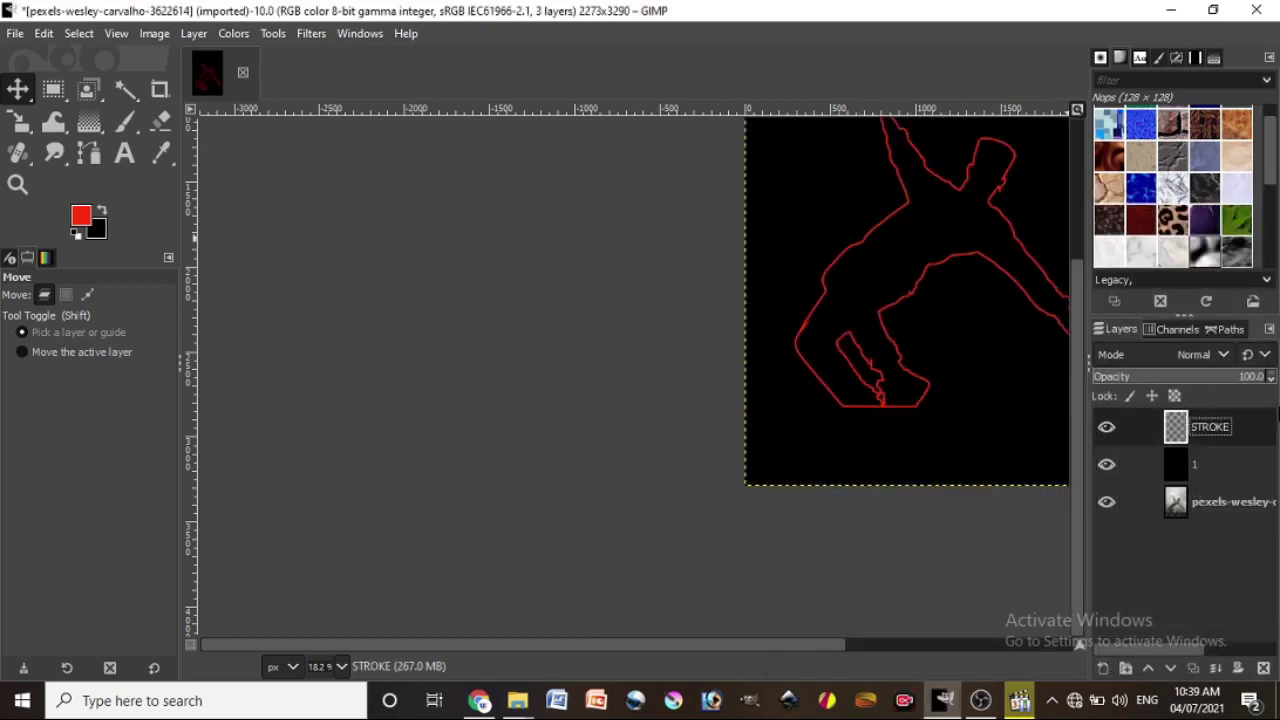
# Add a new transparent layer, 1 #1, at the top of the layer stack.
pyautogui.keyDown('ctrl'); pyautogui.scroll(-2, 877, 313); pyautogui.keyUp('ctrl')
pyautogui.click(1077, 109)
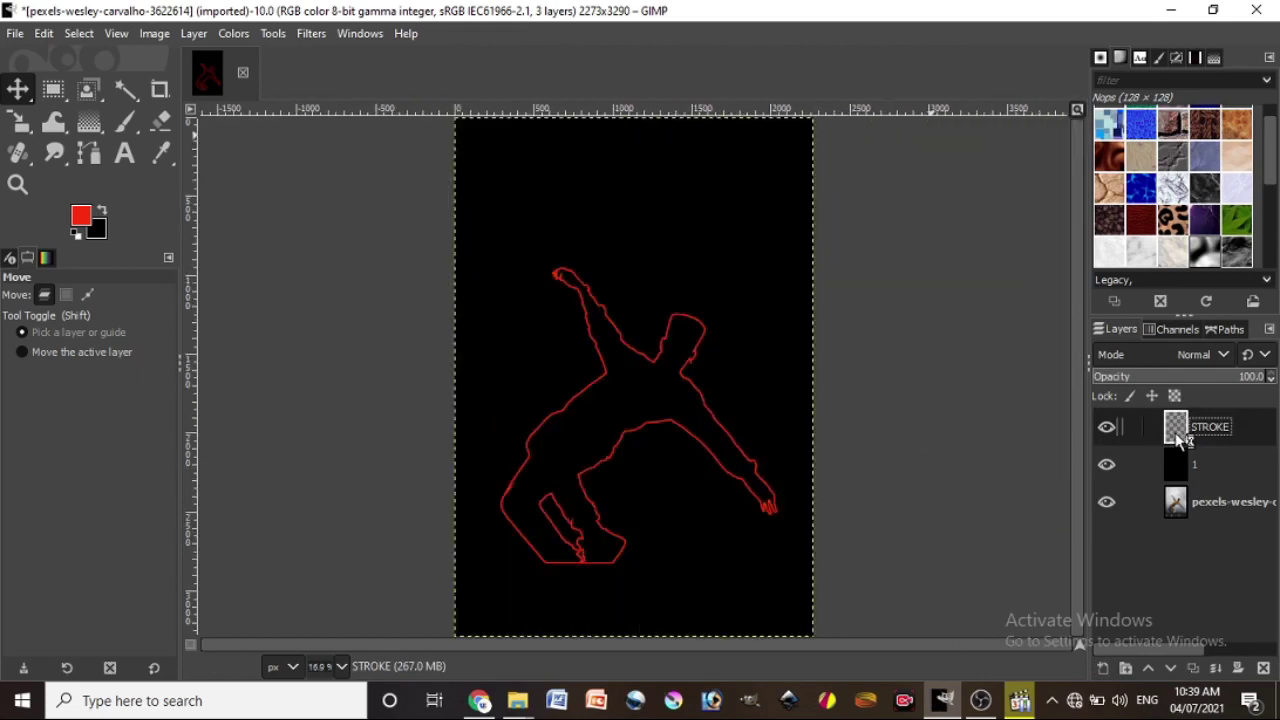
pyautogui.click(1103, 668)
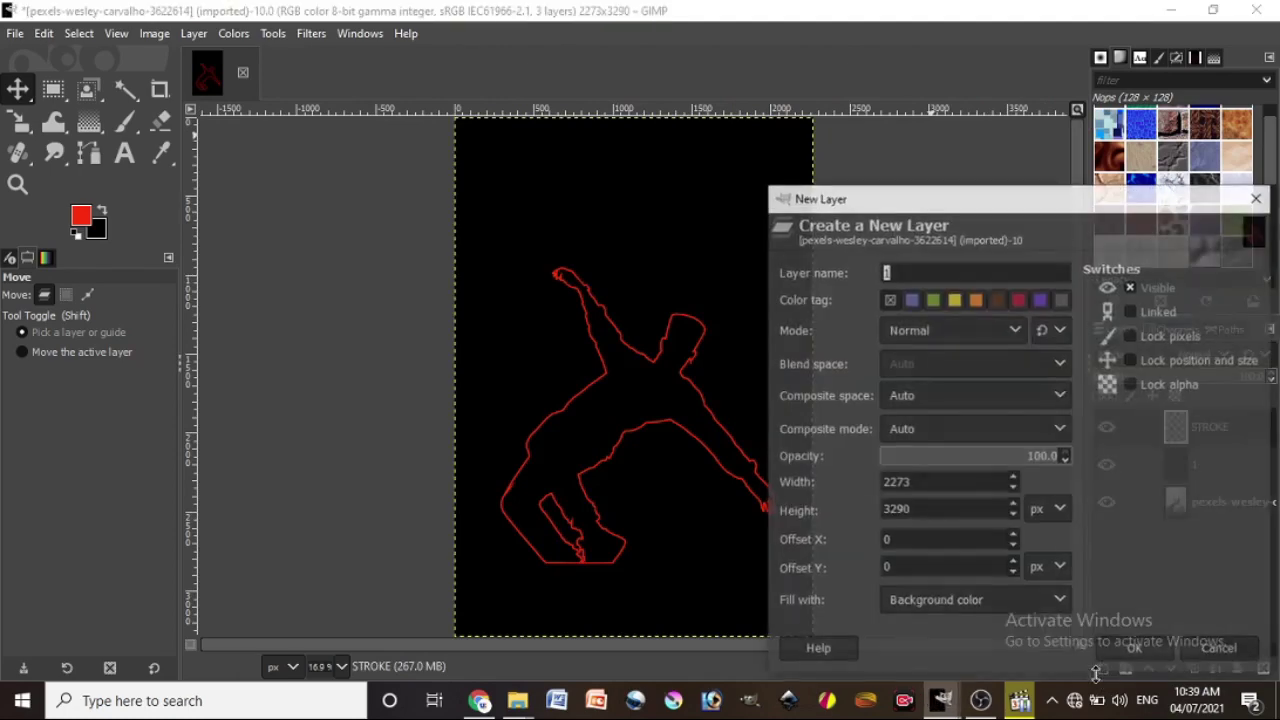
pyautogui.click(981, 605)
pyautogui.click(968, 552)
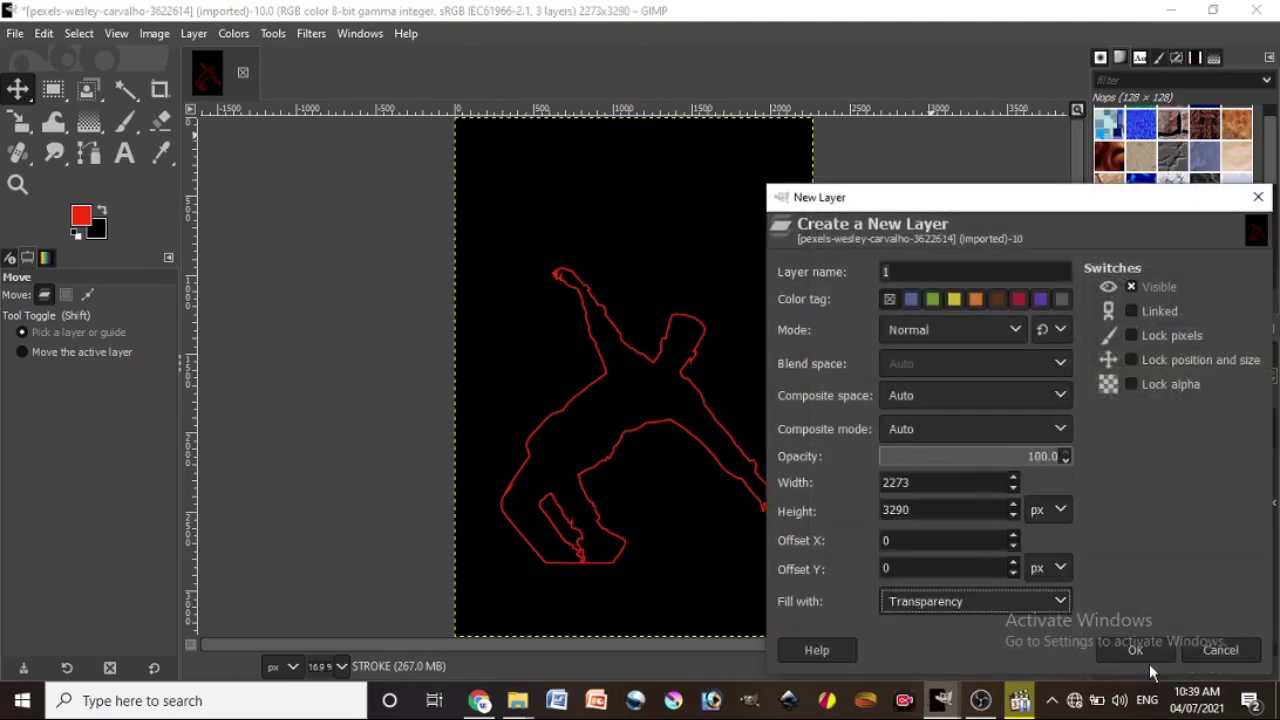
pyautogui.click(1135, 650)
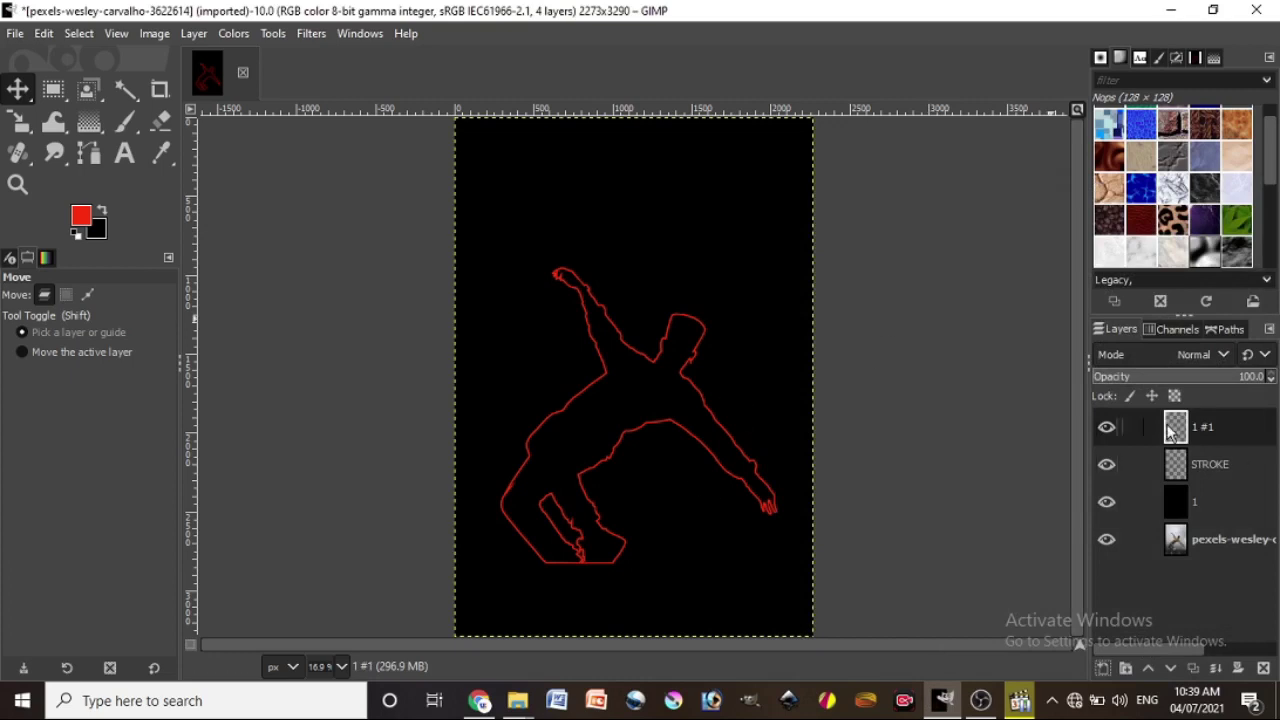
# Change the foreground colour from red to bright cyan 12ddf9.
pyautogui.click(86, 218)
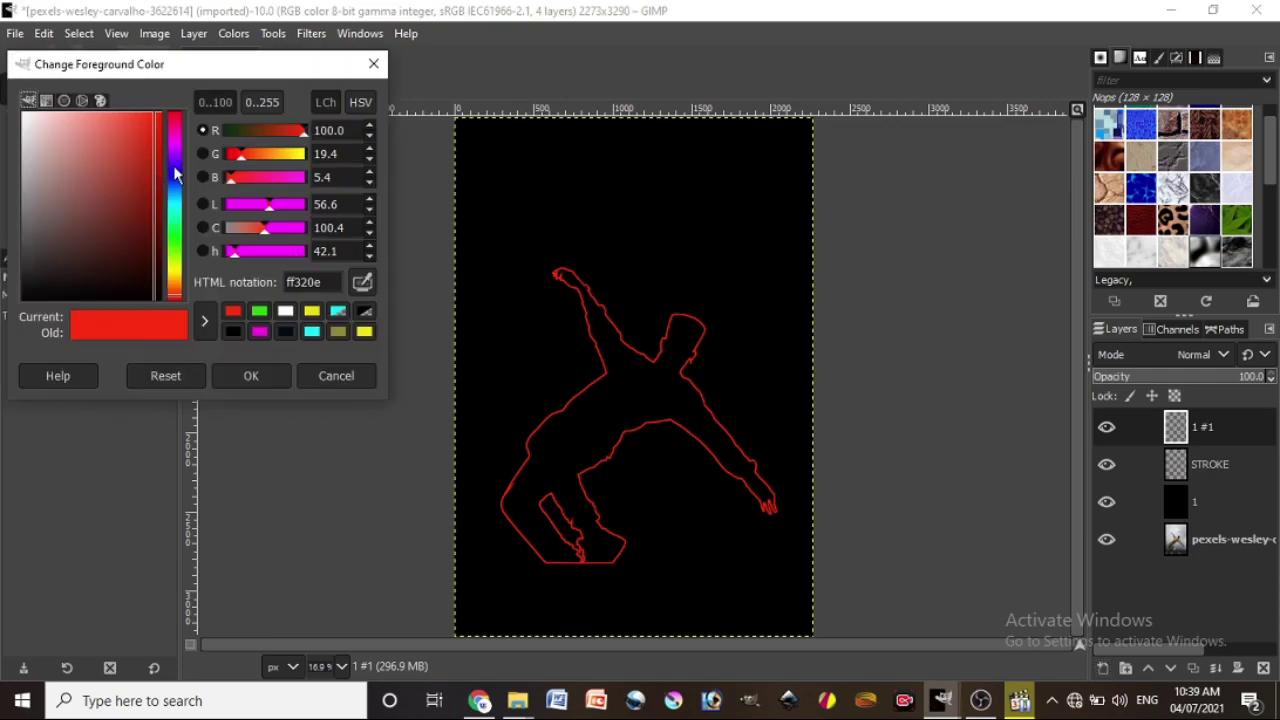
pyautogui.moveTo(174, 174)
pyautogui.mouseDown()
pyautogui.moveTo(149, 200)
pyautogui.moveTo(178, 208)
pyautogui.mouseUp()
pyautogui.moveTo(133, 163); pyautogui.dragTo(156, 114)
pyautogui.click(250, 375)
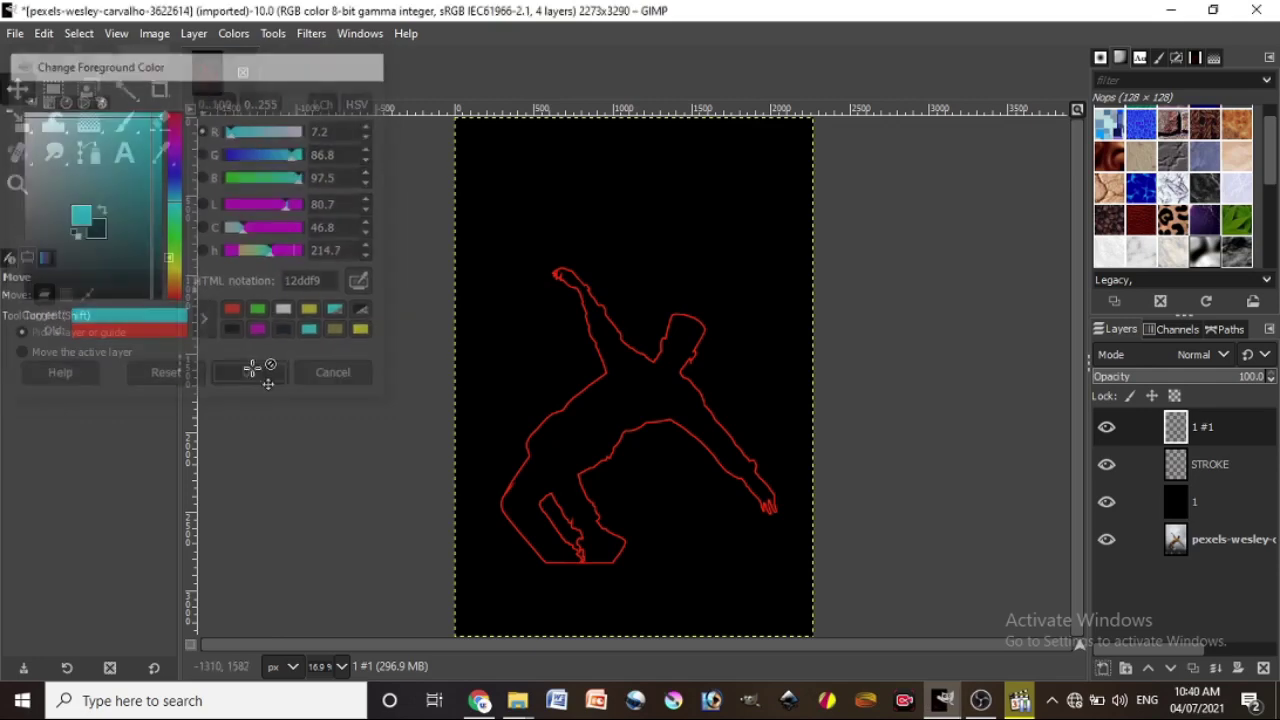
# Stroke the outline path onto layer 1 #1 as a 25 pt cyan line.
pyautogui.click(1230, 330)
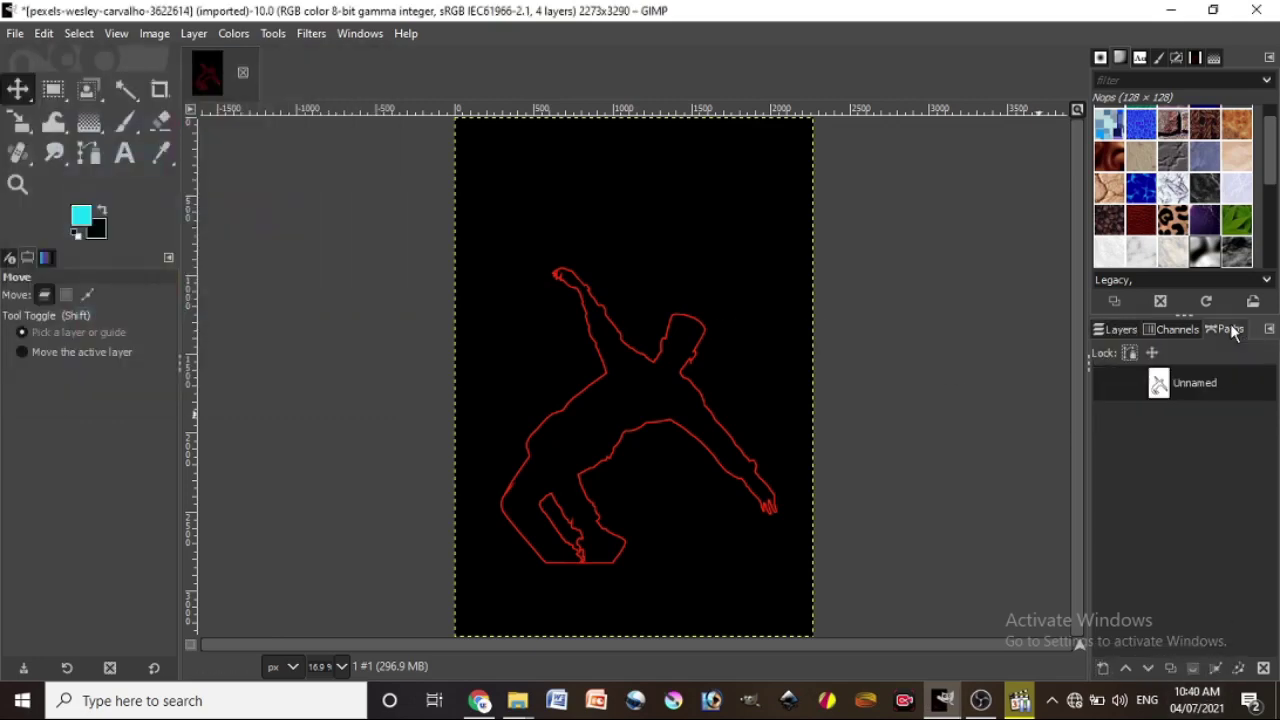
pyautogui.click(1236, 667)
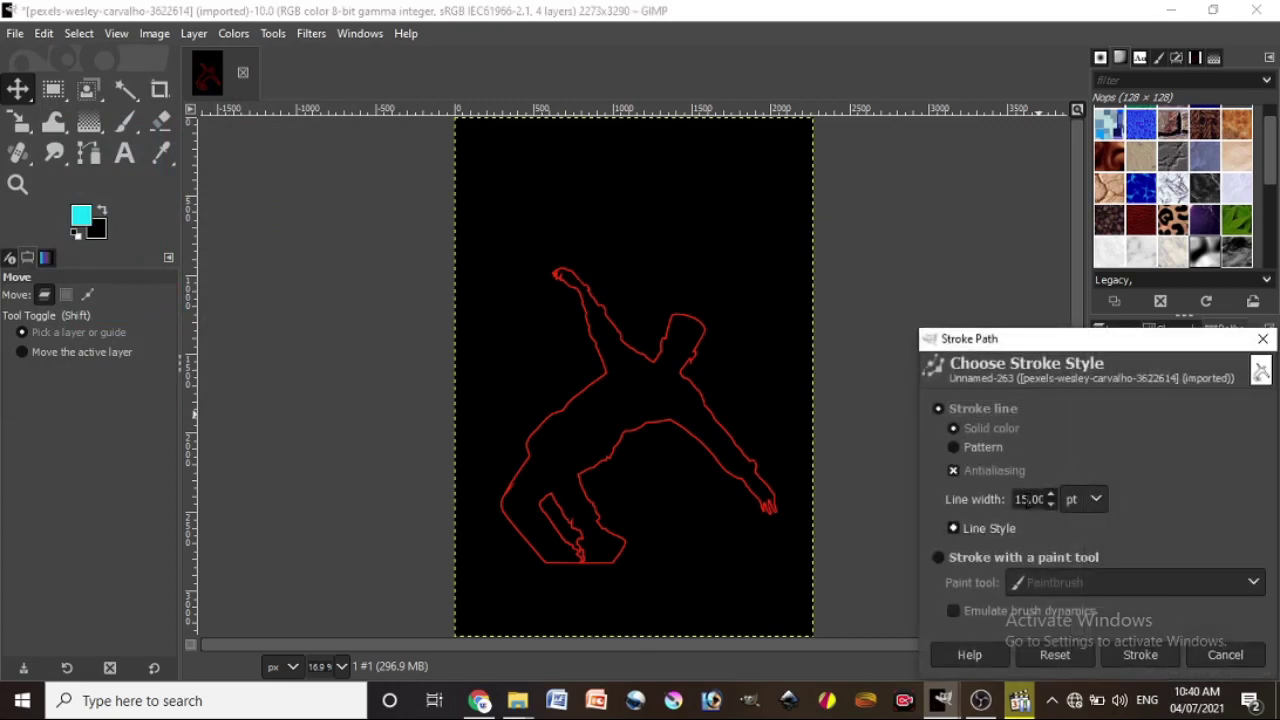
pyautogui.press('BackSpace')
pyautogui.press('BackSpace')
pyautogui.write('2')
pyautogui.click(1158, 648)
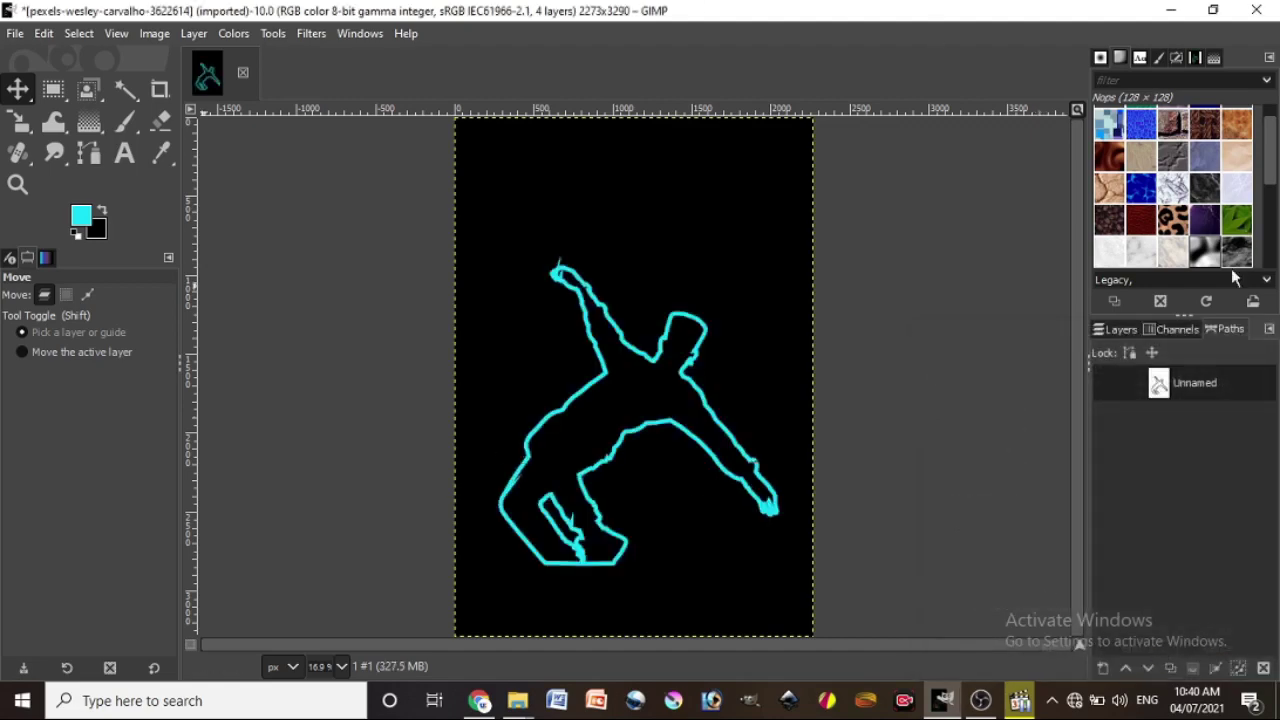
pyautogui.click(1127, 330)
pyautogui.moveTo(1210, 464)
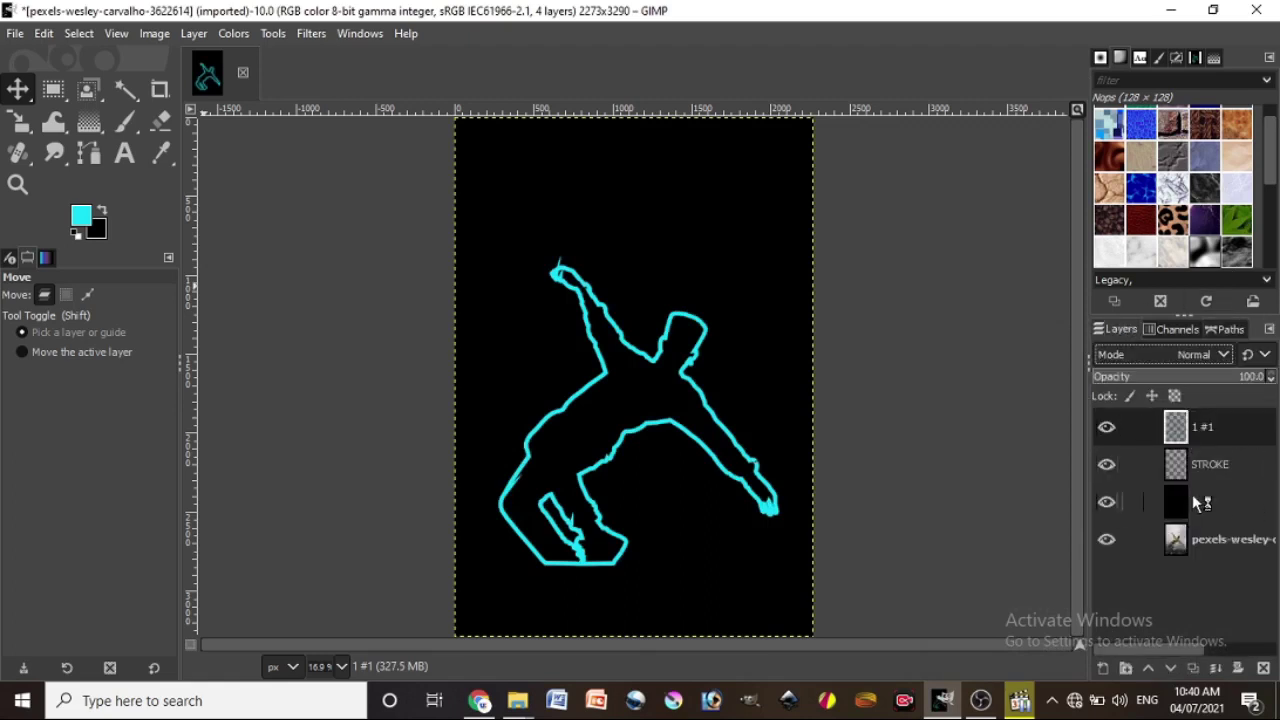
# Blur layer 1 #1 with a Gaussian blur of about 22, hide black layer 1, and return 1 #1 to the top.
pyautogui.moveTo(1183, 470); pyautogui.dragTo(1183, 420)
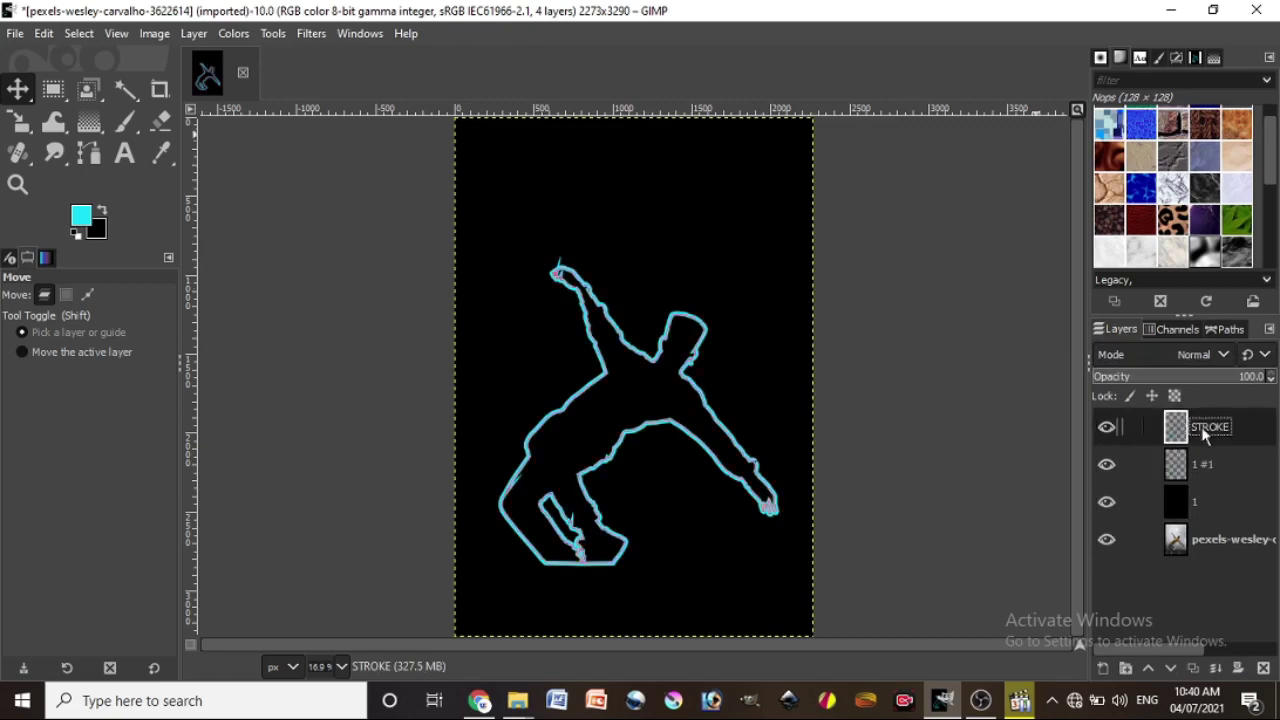
pyautogui.click(1197, 465)
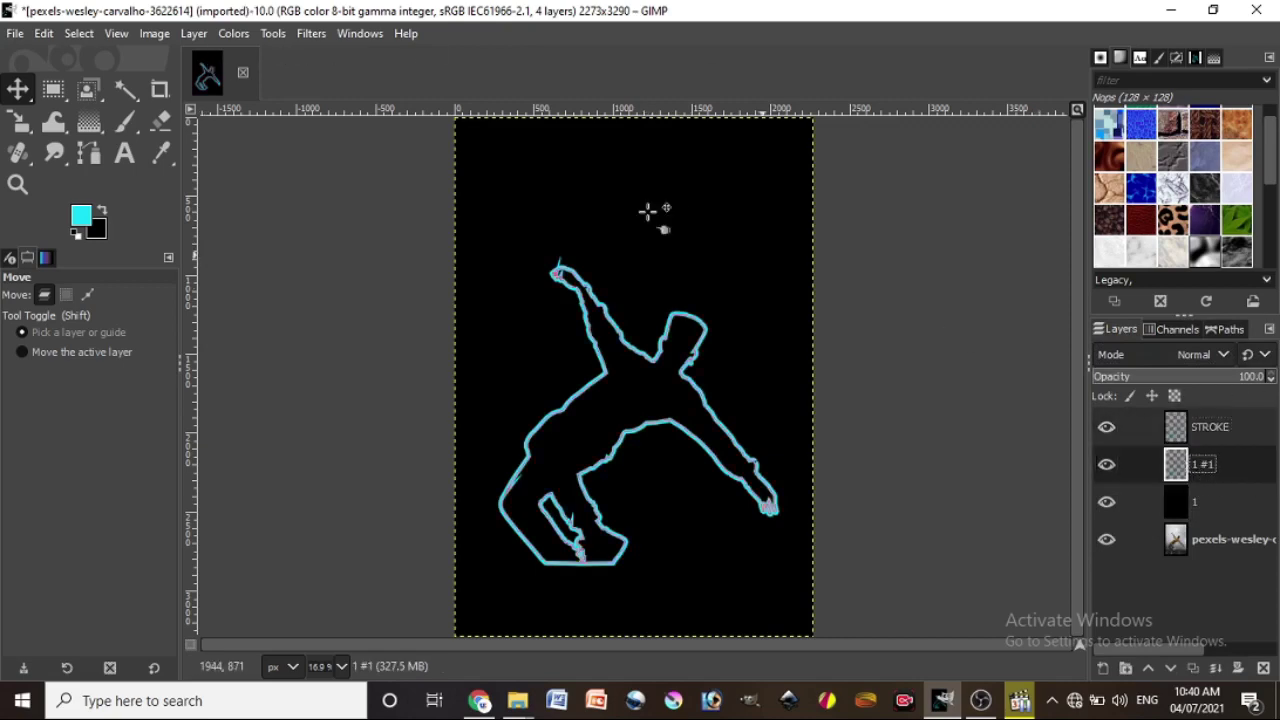
pyautogui.click(315, 35)
pyautogui.moveTo(328, 160)
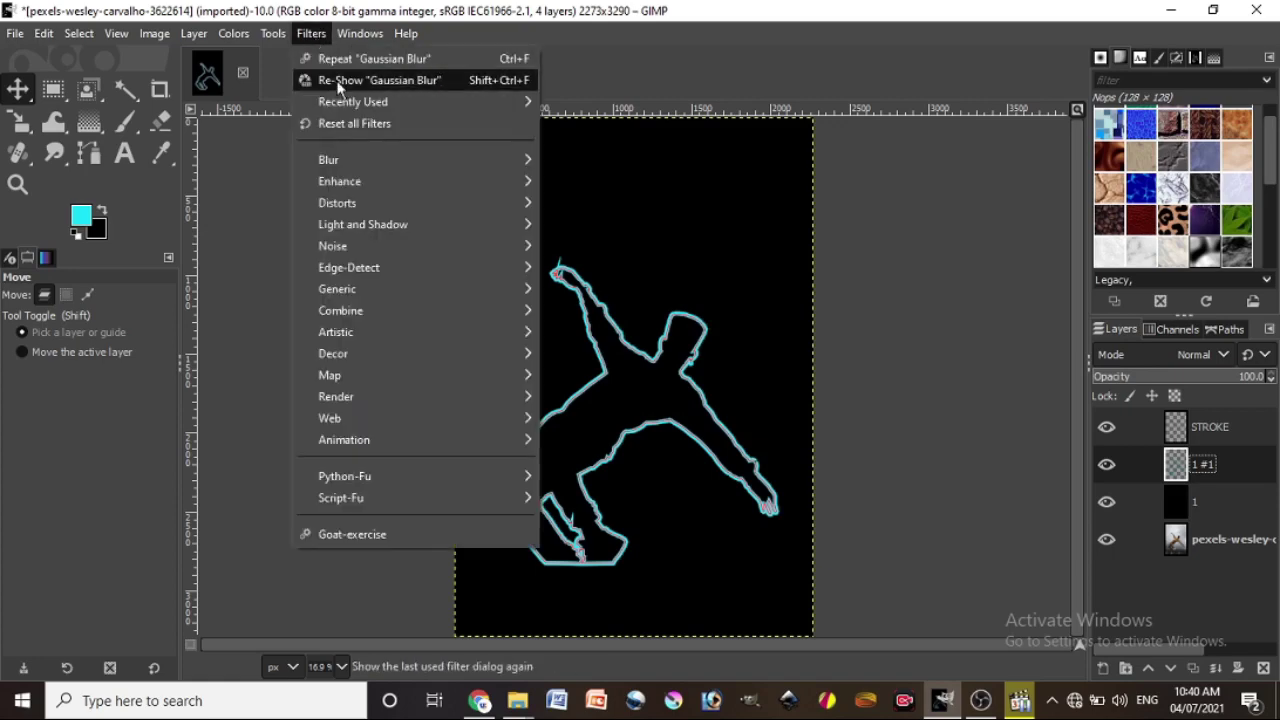
pyautogui.click(618, 183)
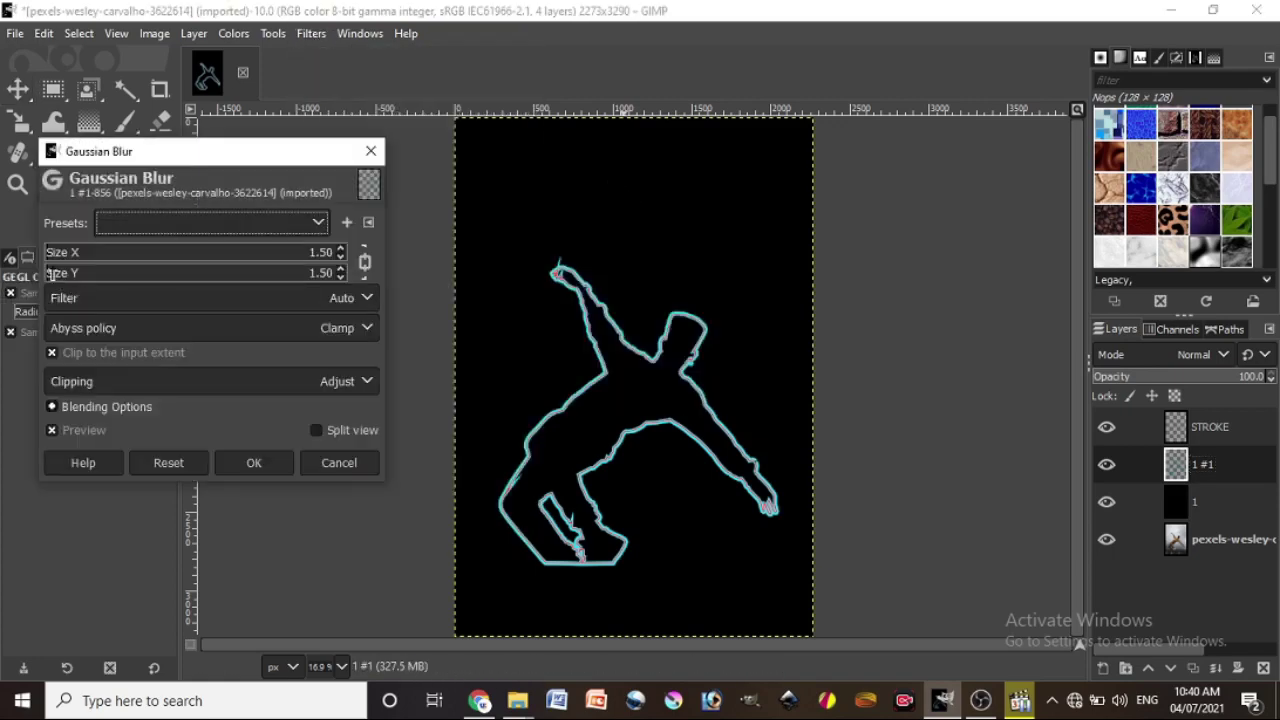
pyautogui.moveTo(52, 273); pyautogui.dragTo(195, 284)
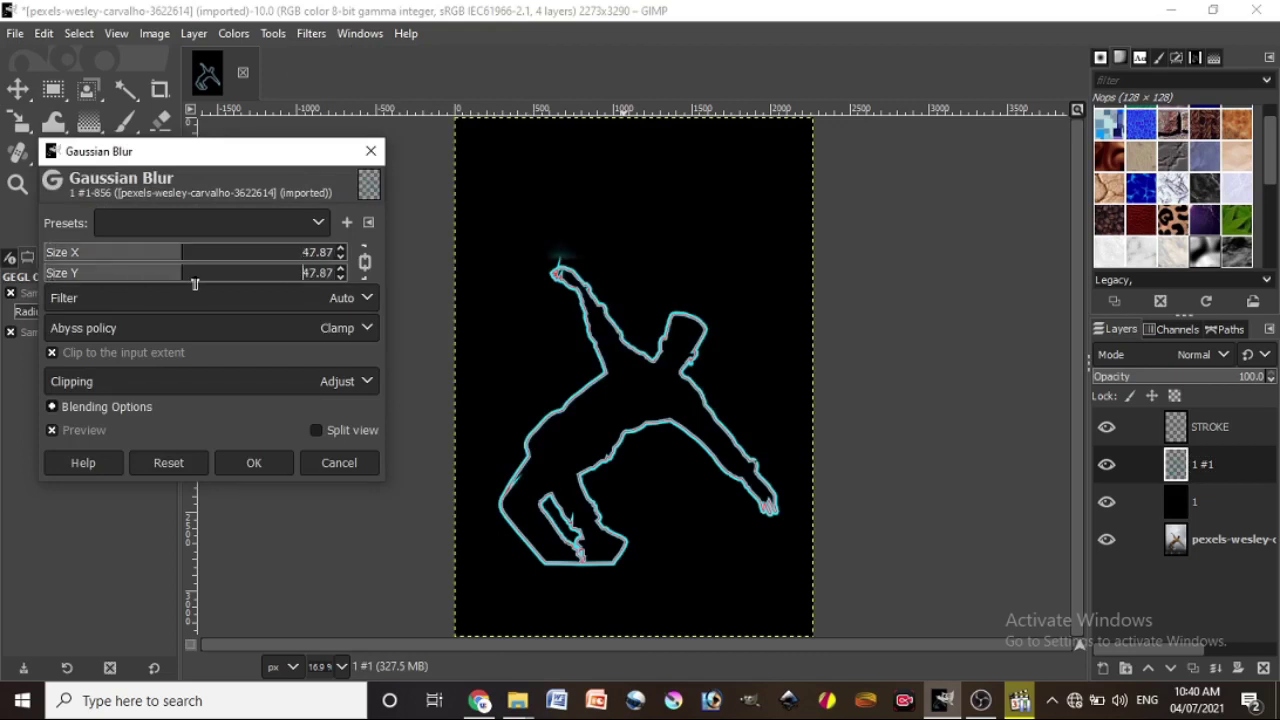
pyautogui.moveTo(195, 283); pyautogui.dragTo(107, 289)
pyautogui.click(1107, 505)
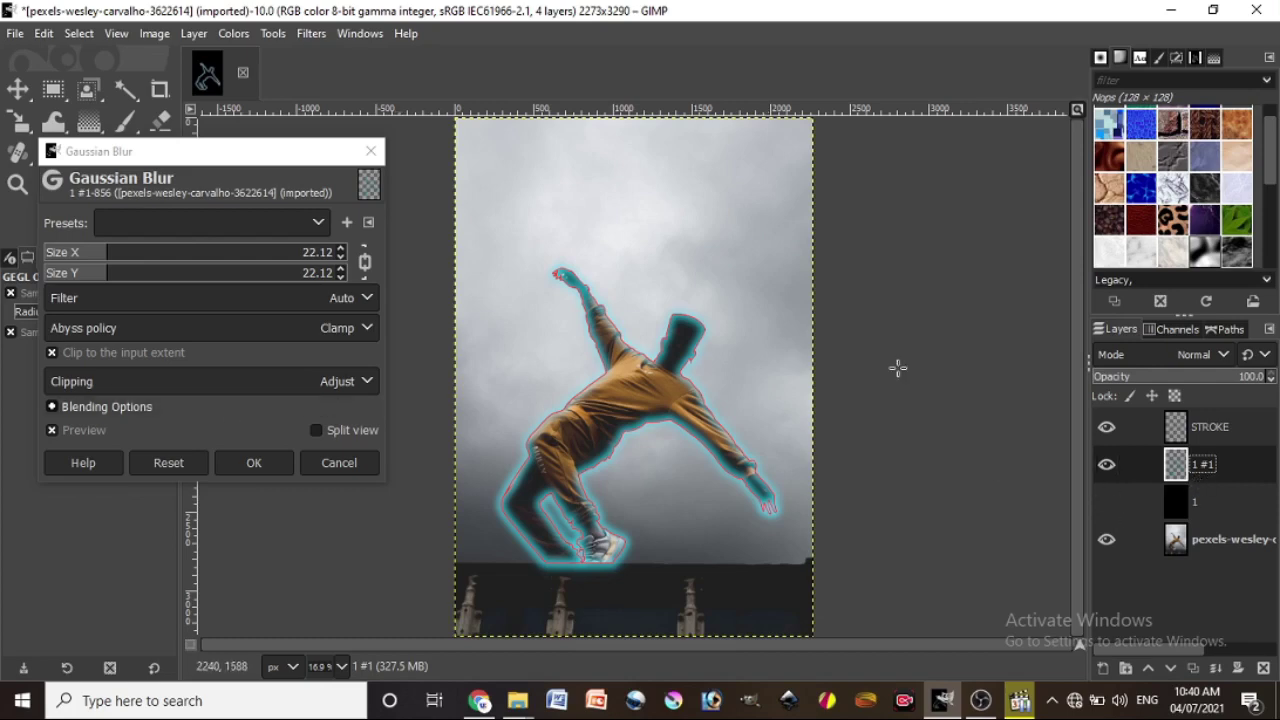
pyautogui.moveTo(1203, 473); pyautogui.dragTo(1189, 430)
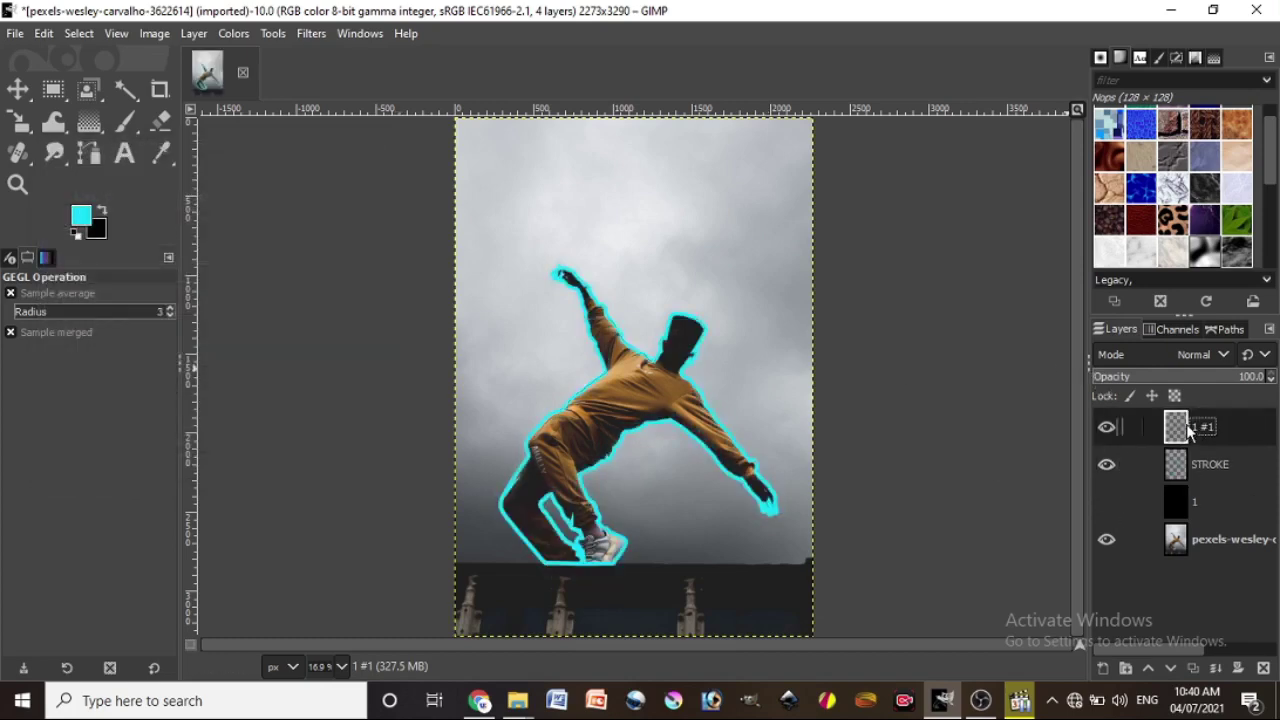
# Apply a Gaussian blur of about 44.97 to the STROKE layer.
pyautogui.click(1200, 464)
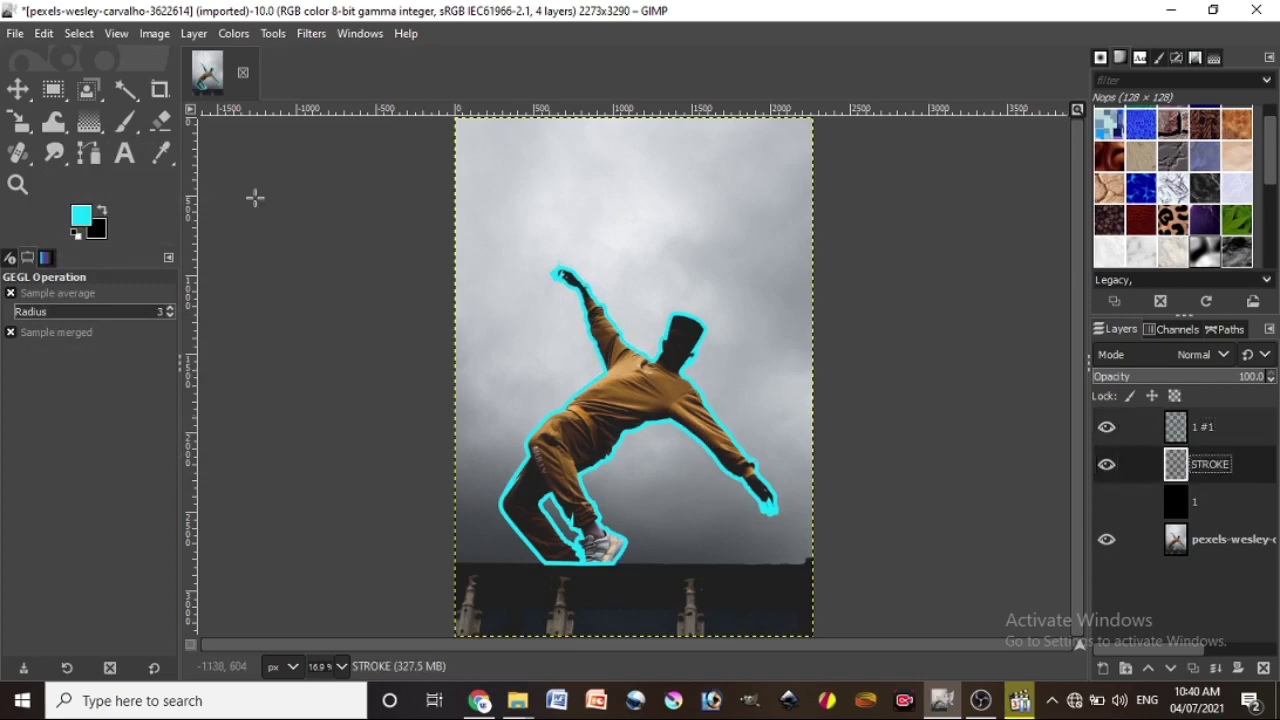
pyautogui.click(311, 35)
pyautogui.moveTo(328, 160)
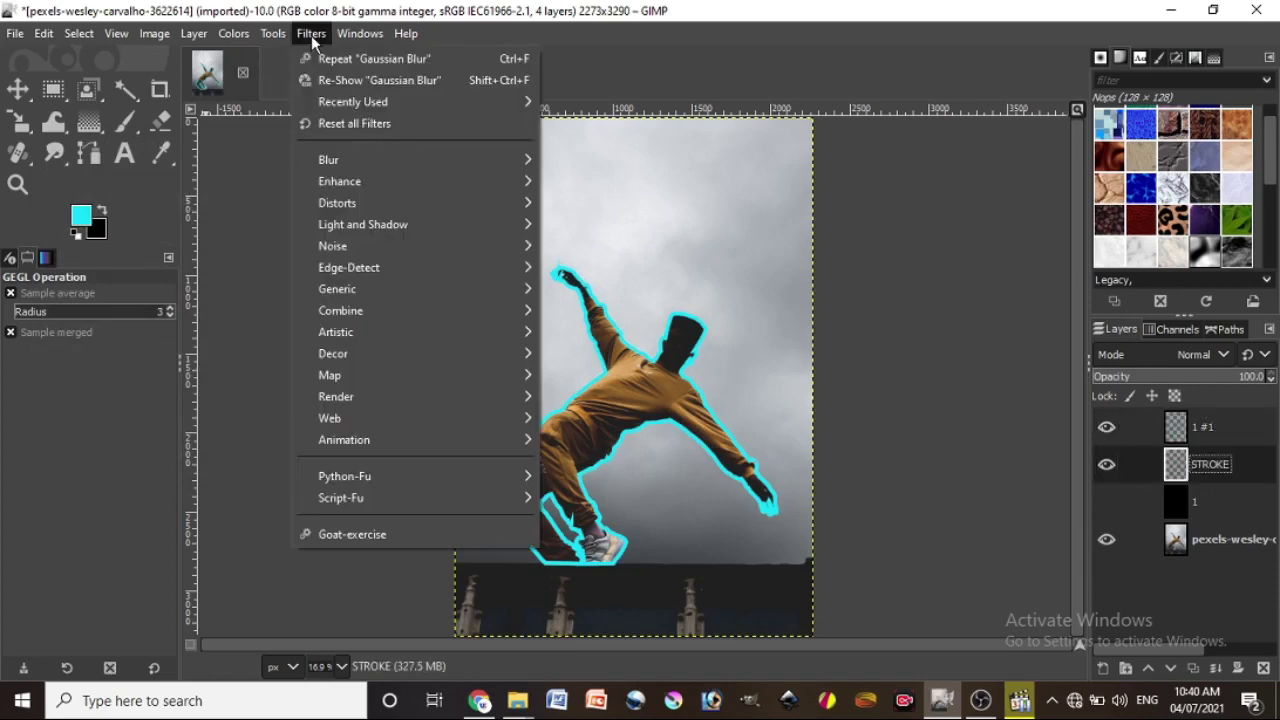
pyautogui.click(602, 181)
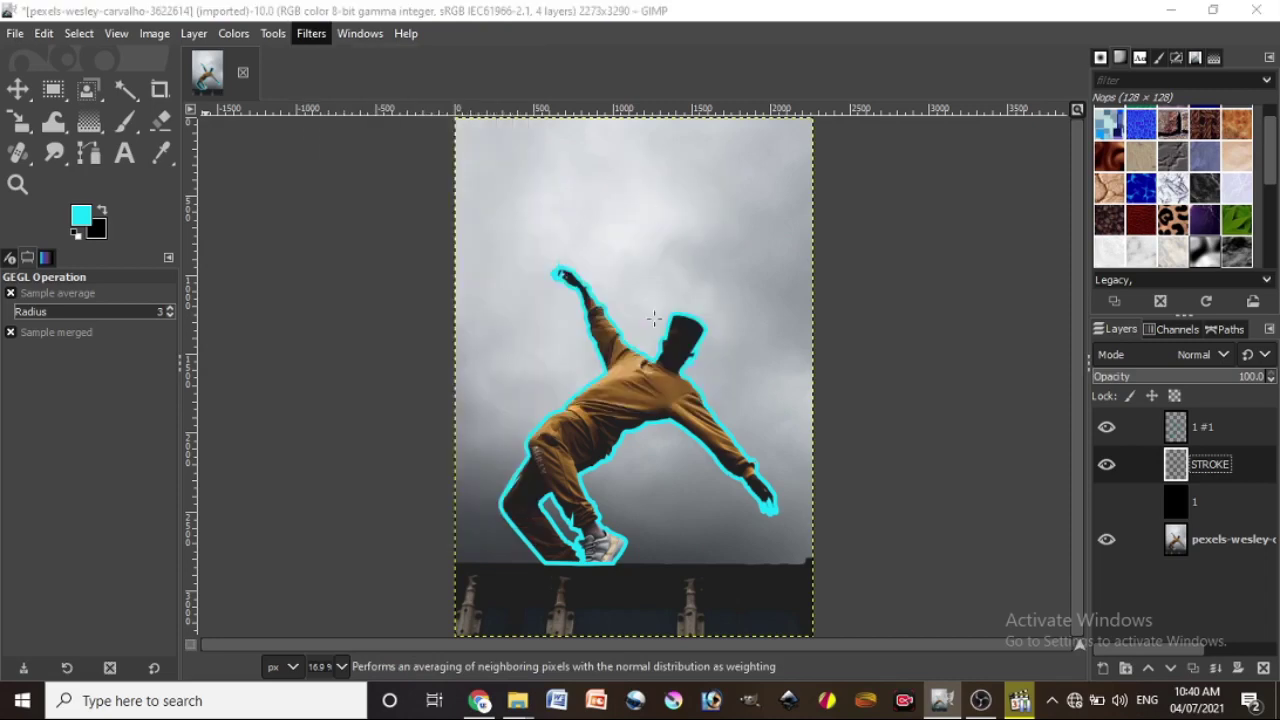
pyautogui.moveTo(62, 262); pyautogui.dragTo(212, 268)
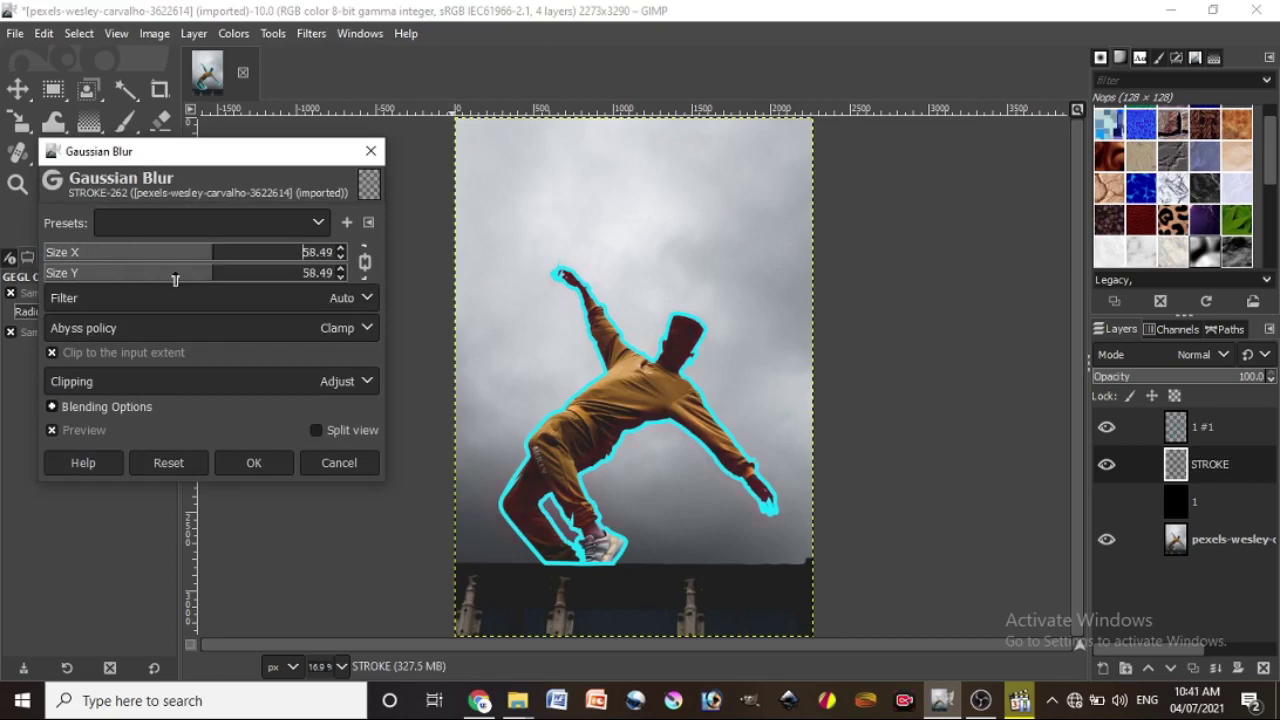
pyautogui.moveTo(212, 268); pyautogui.dragTo(173, 280)
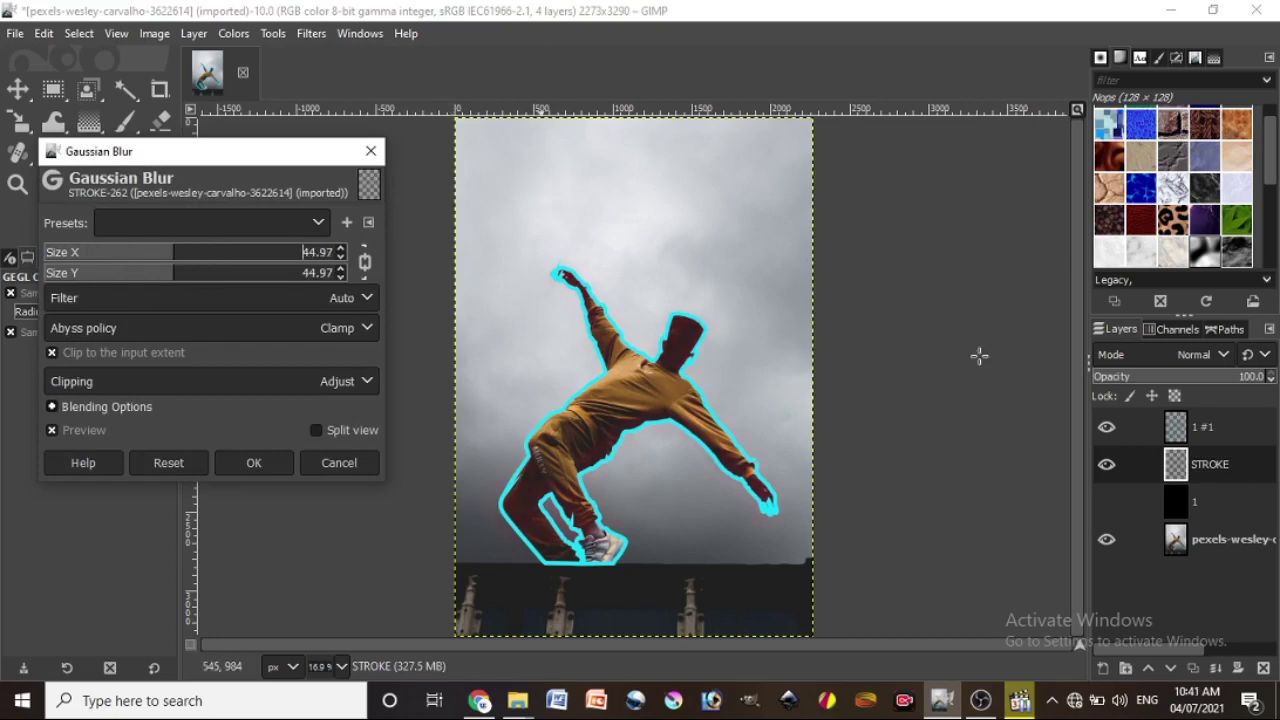
# Toggle the photo and black layers to check the outline, then move STROKE to the top.
pyautogui.click(1112, 538)
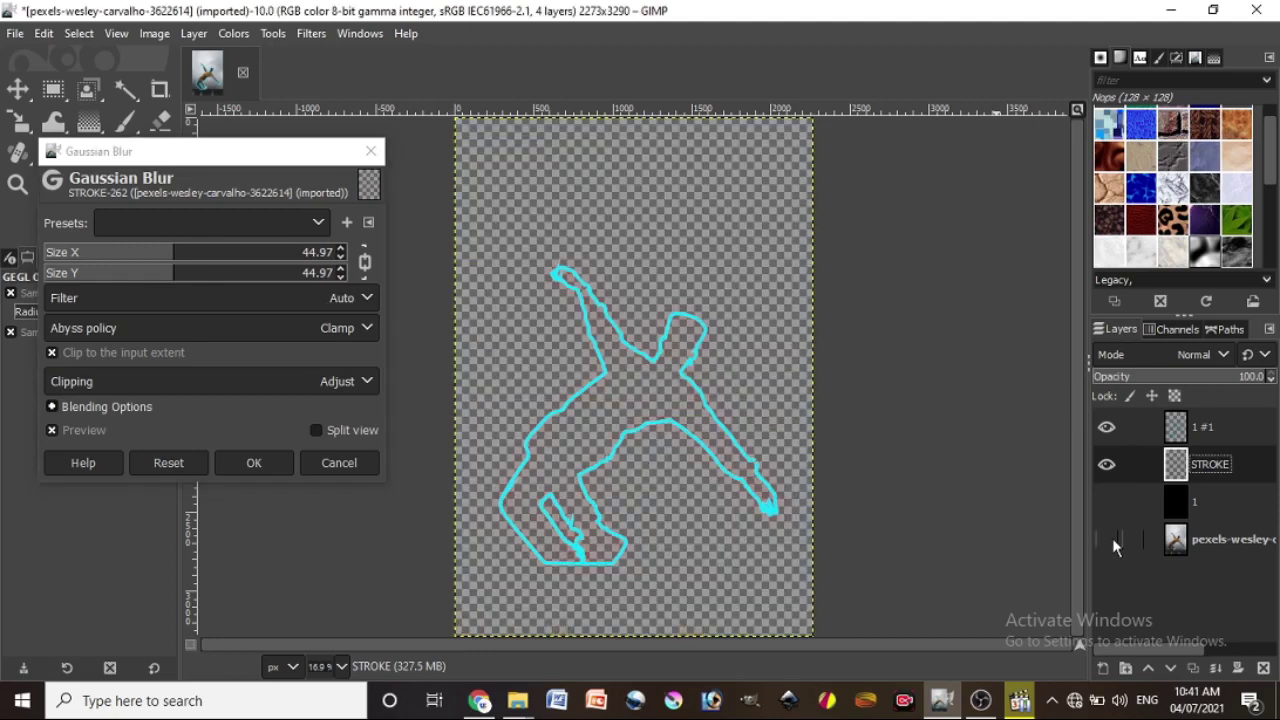
pyautogui.click(1112, 538)
pyautogui.click(1104, 509)
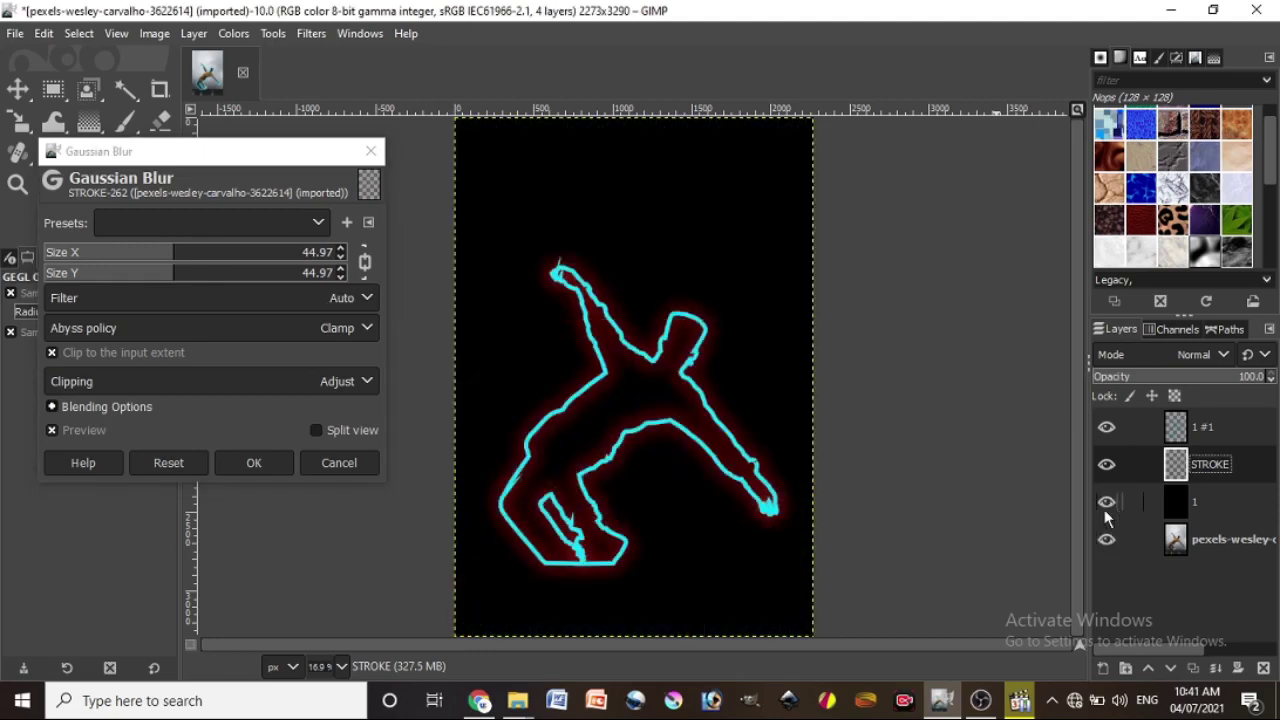
pyautogui.click(1104, 509)
pyautogui.moveTo(1175, 464); pyautogui.dragTo(1177, 425)
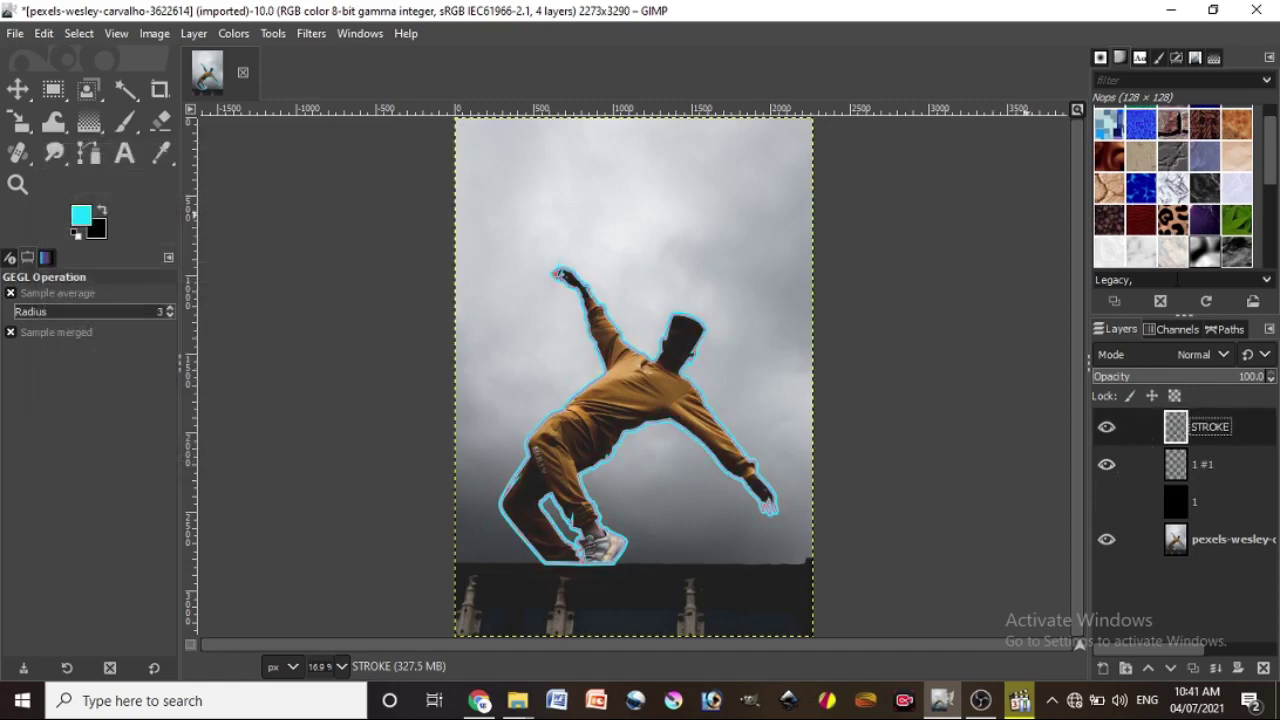
pyautogui.click(1191, 471)
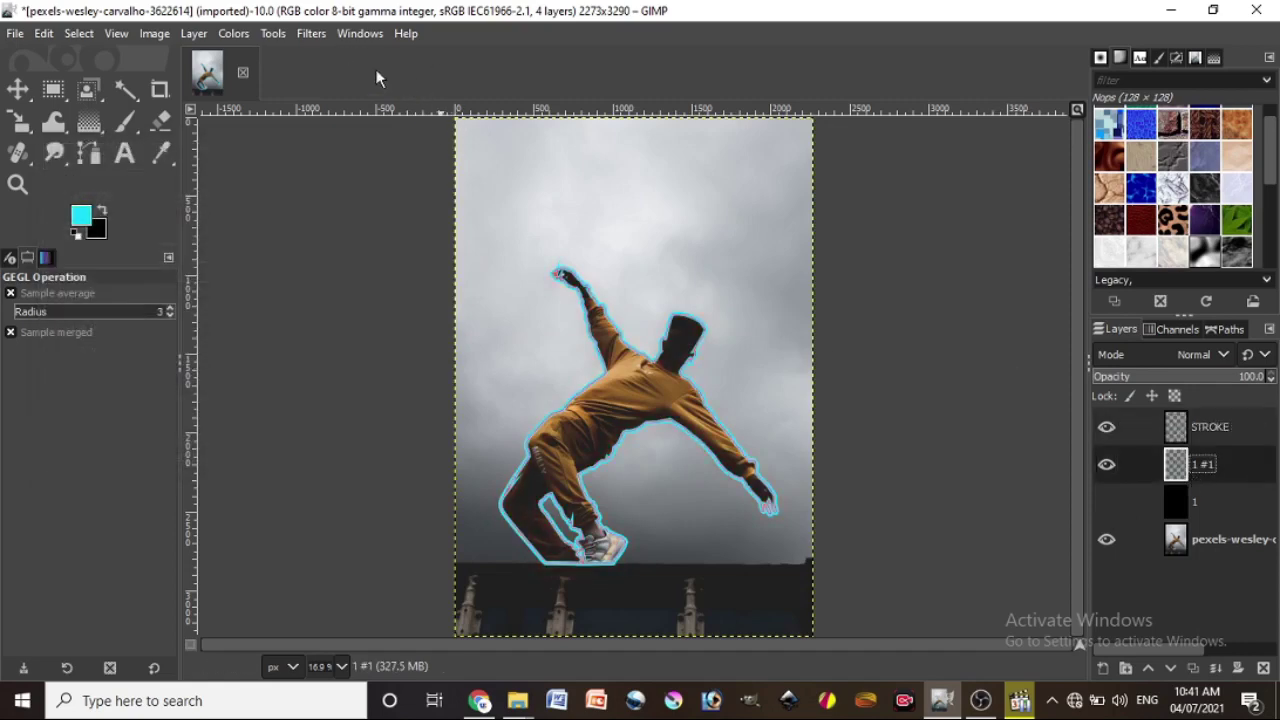
# Give layer 1 #1 a second Gaussian blur of 15.36 for a wider cyan glow.
pyautogui.click(308, 34)
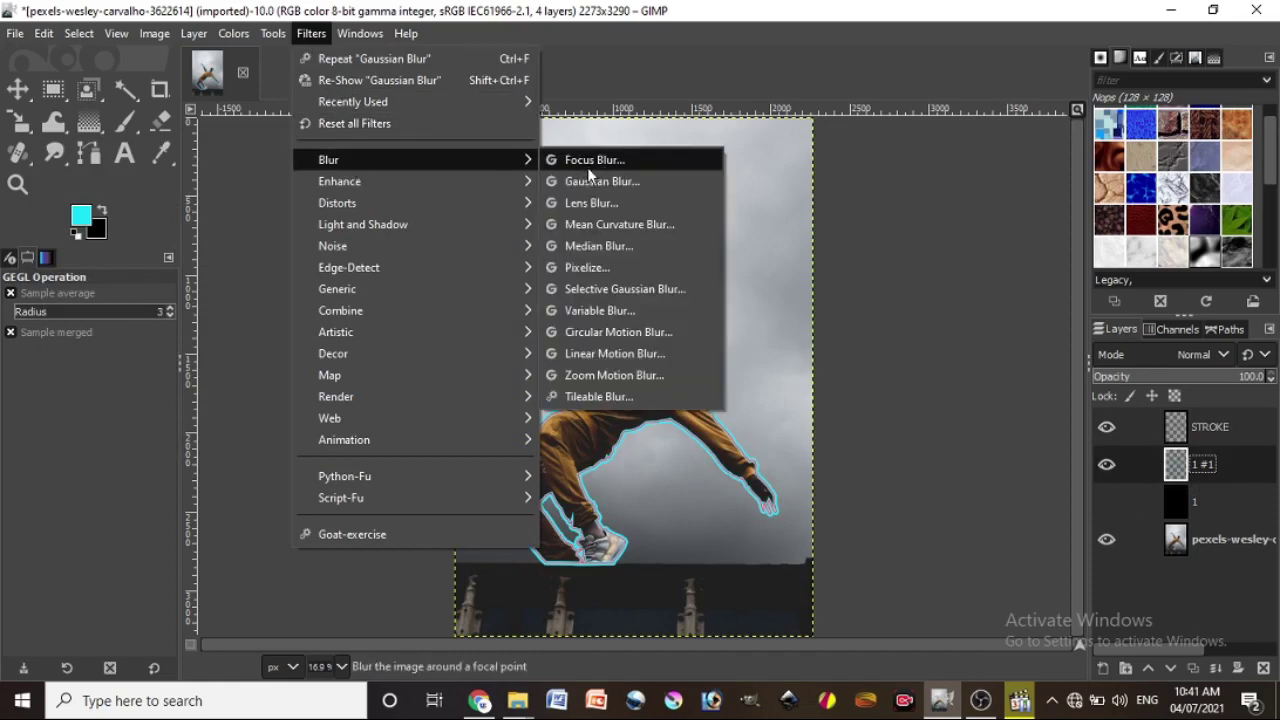
pyautogui.click(590, 181)
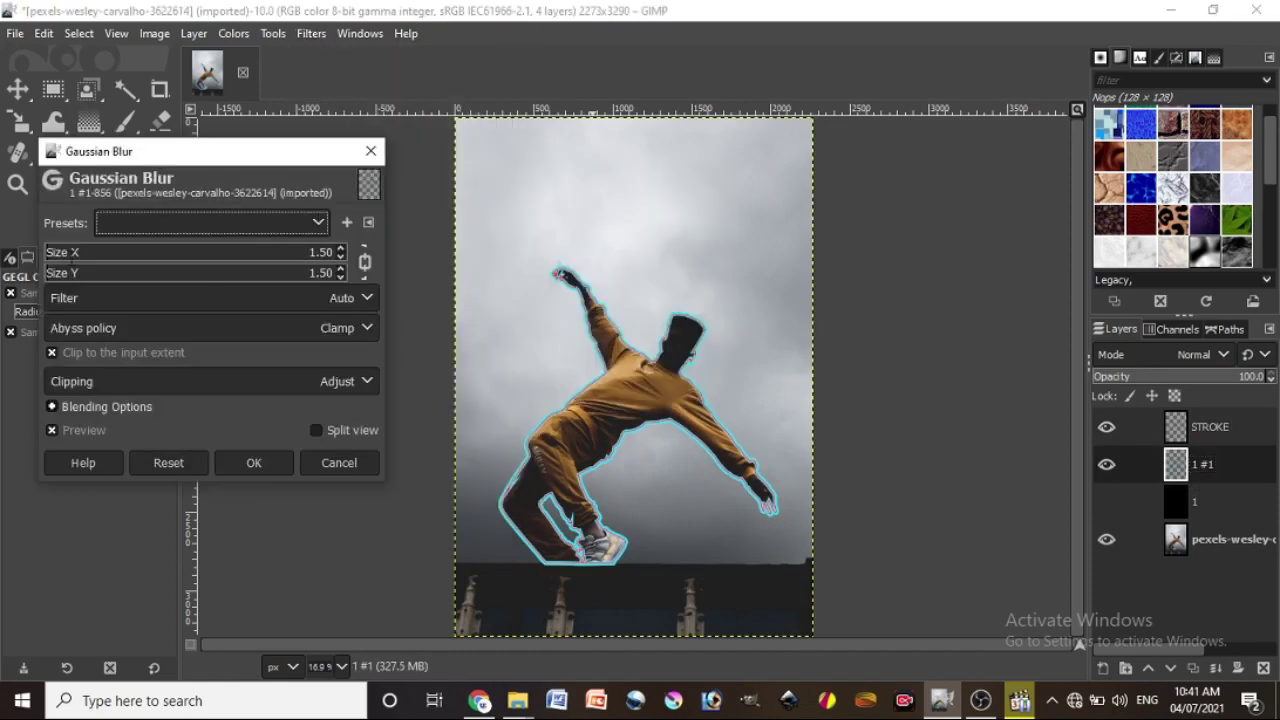
pyautogui.moveTo(64, 252); pyautogui.dragTo(115, 266)
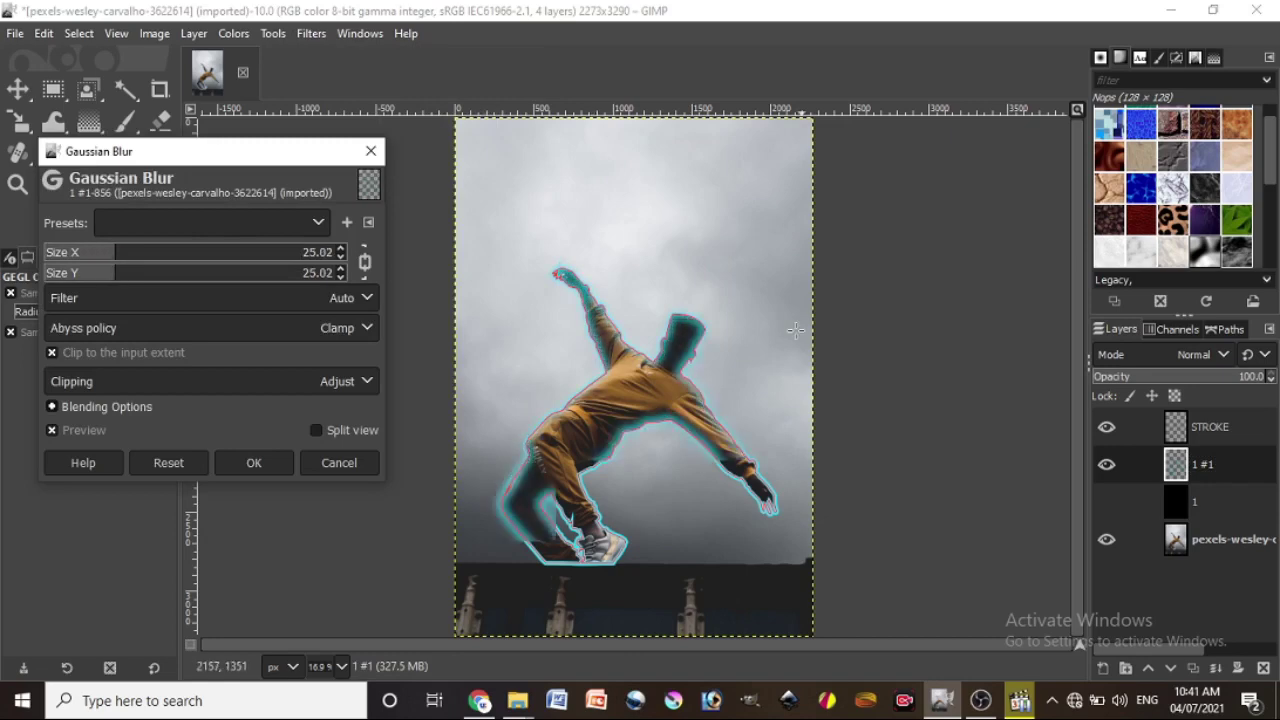
pyautogui.keyDown('ctrl'); pyautogui.scroll(-1, 694, 324); pyautogui.keyUp('ctrl')
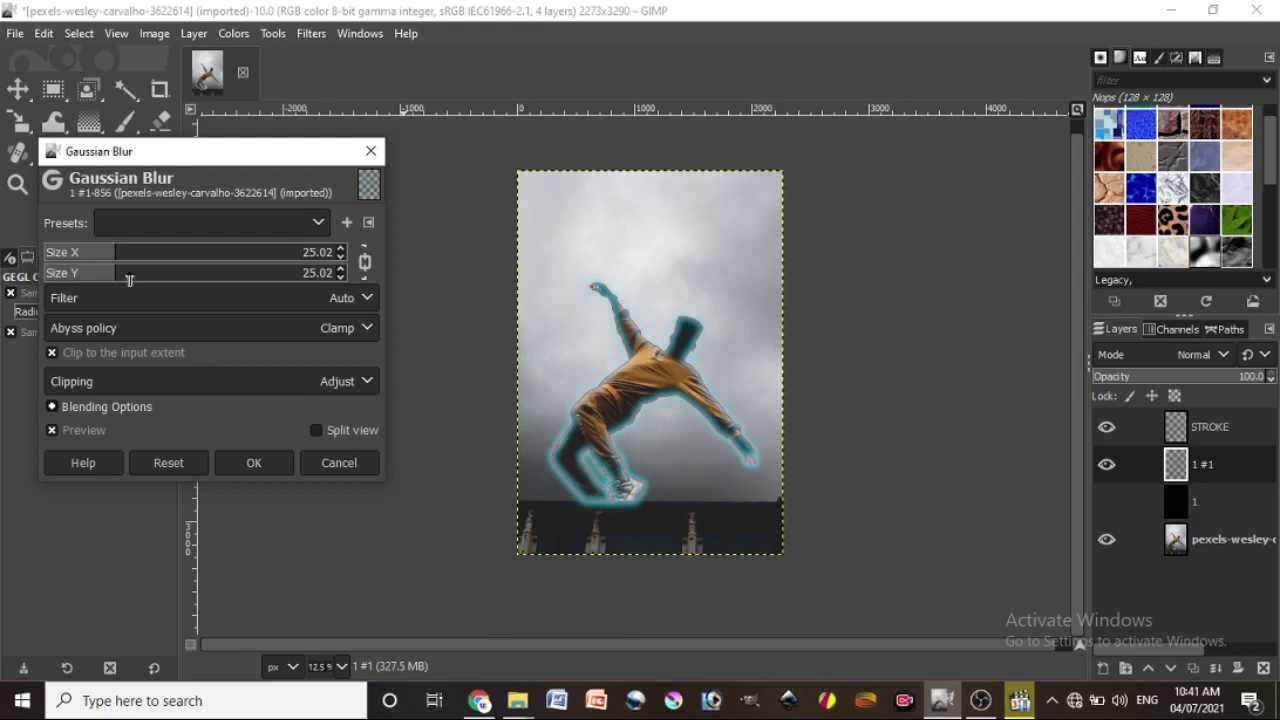
pyautogui.moveTo(128, 276); pyautogui.dragTo(88, 273)
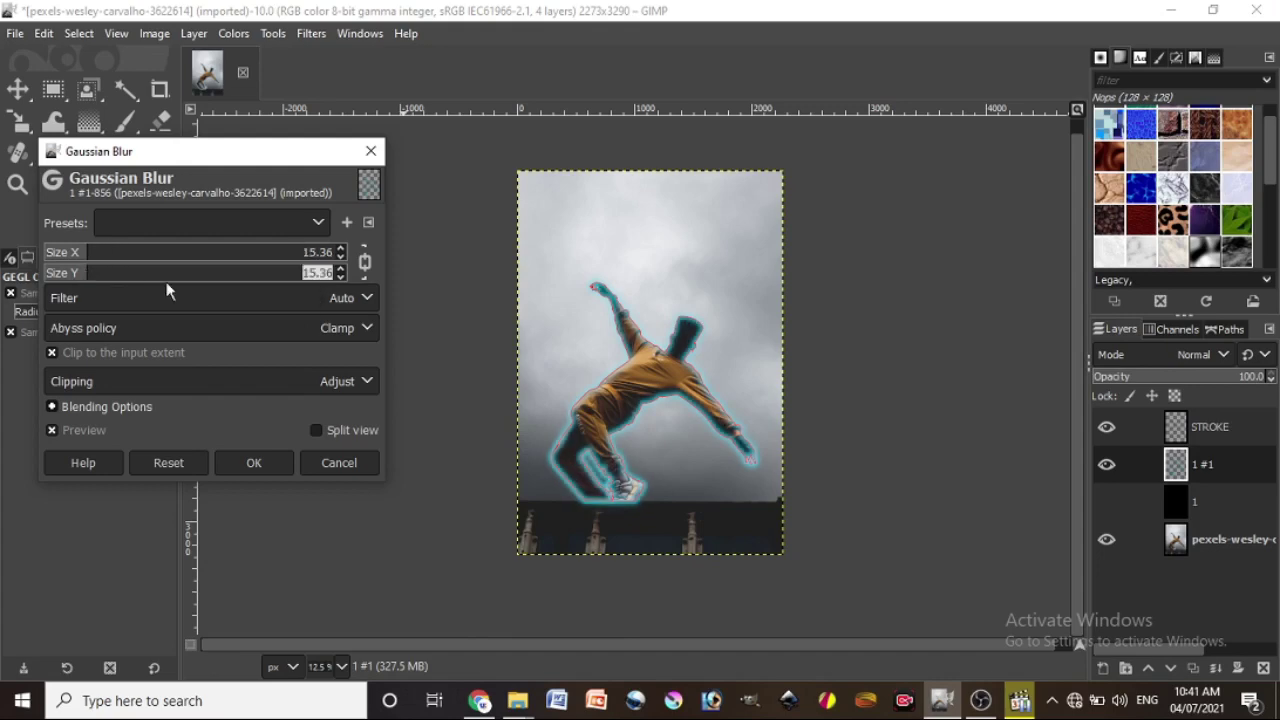
pyautogui.click(261, 462)
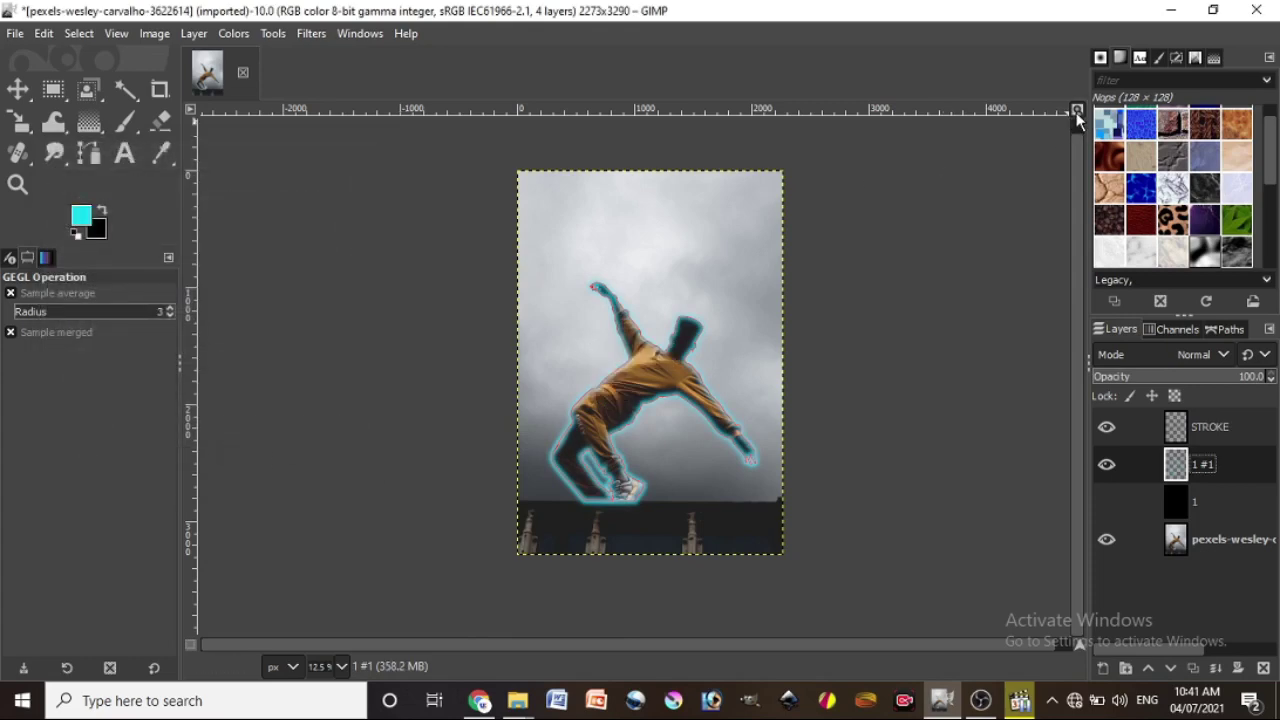
pyautogui.click(1076, 112)
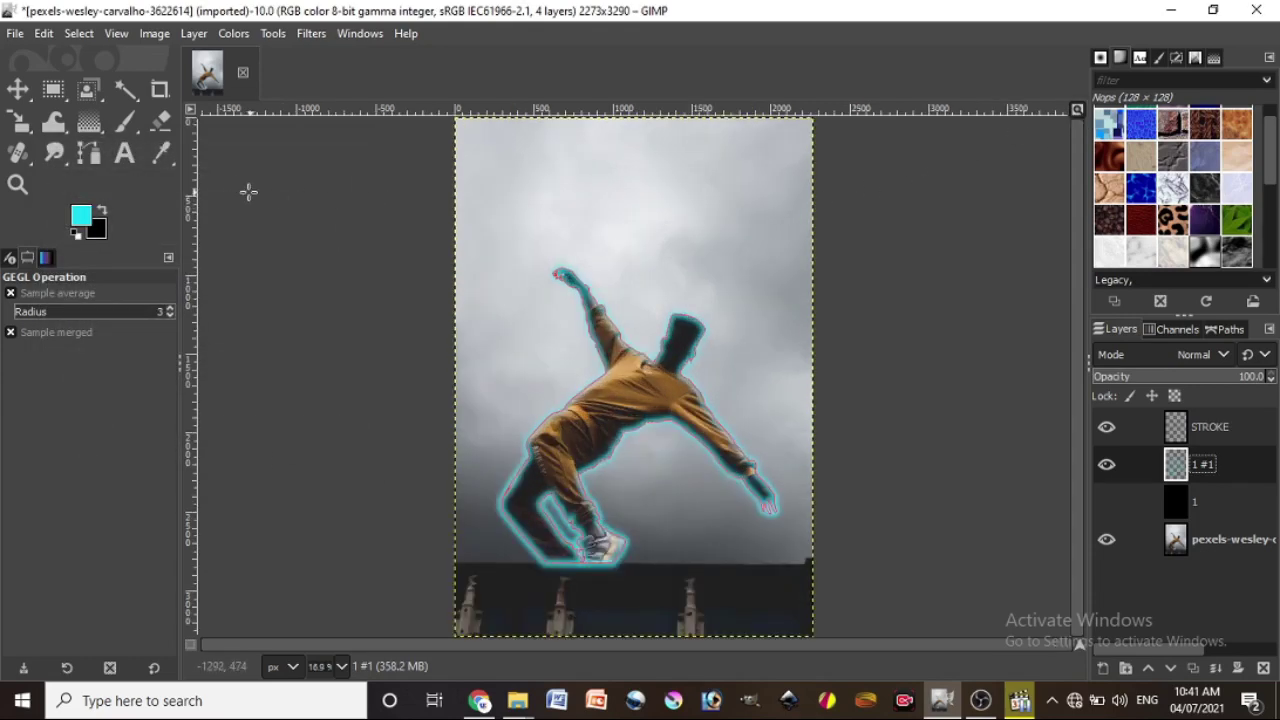